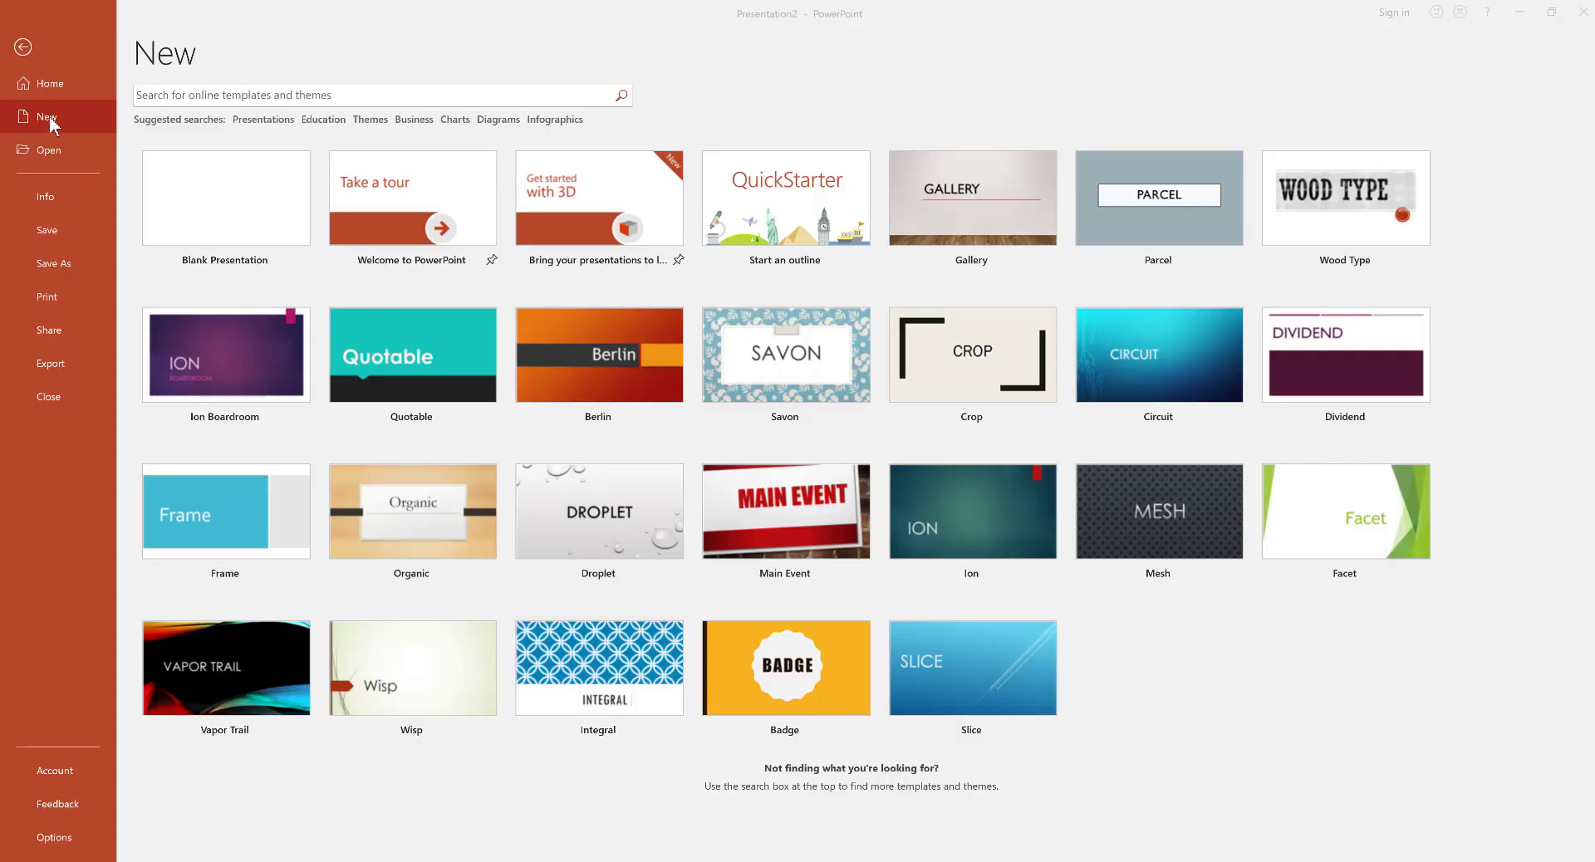
Create a blank presentation with a custom slide size of 20 in width and 11.25 in height
left_click(222, 199)
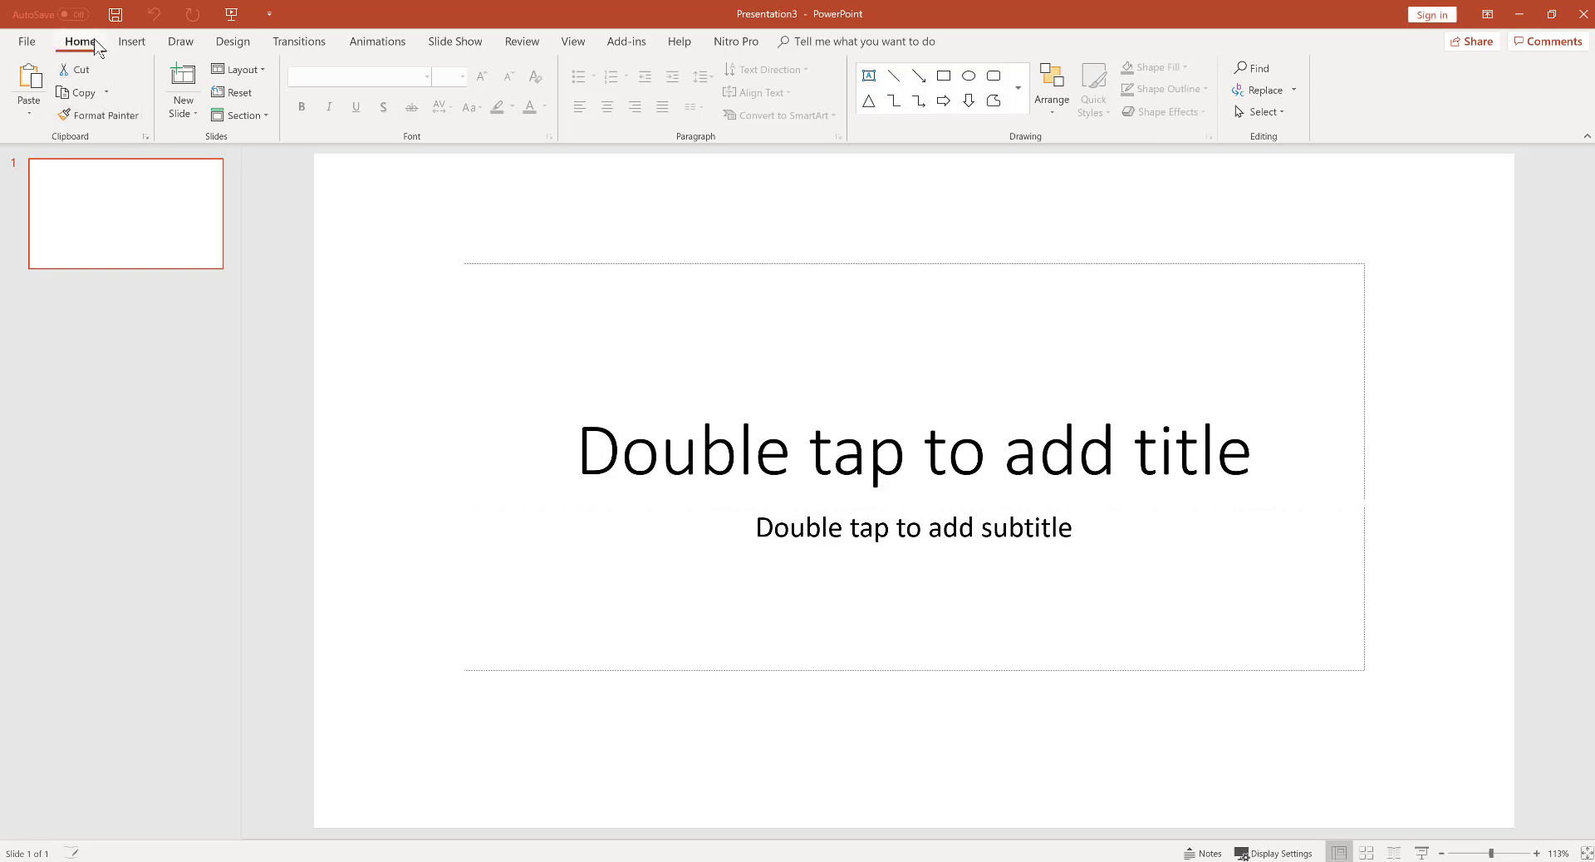
left_click(234, 43)
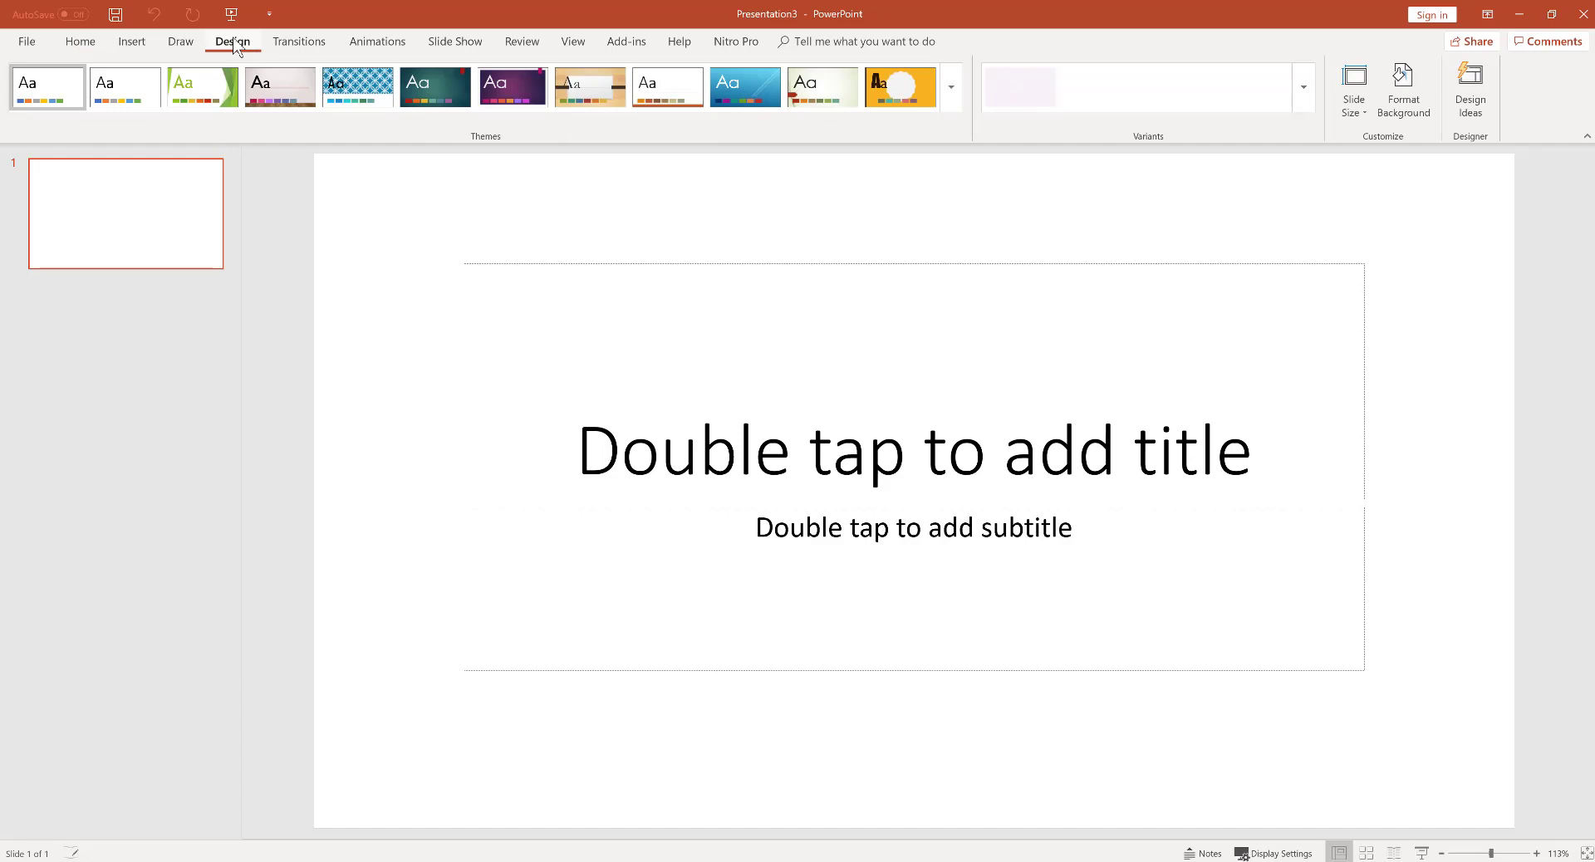
left_click(1363, 106)
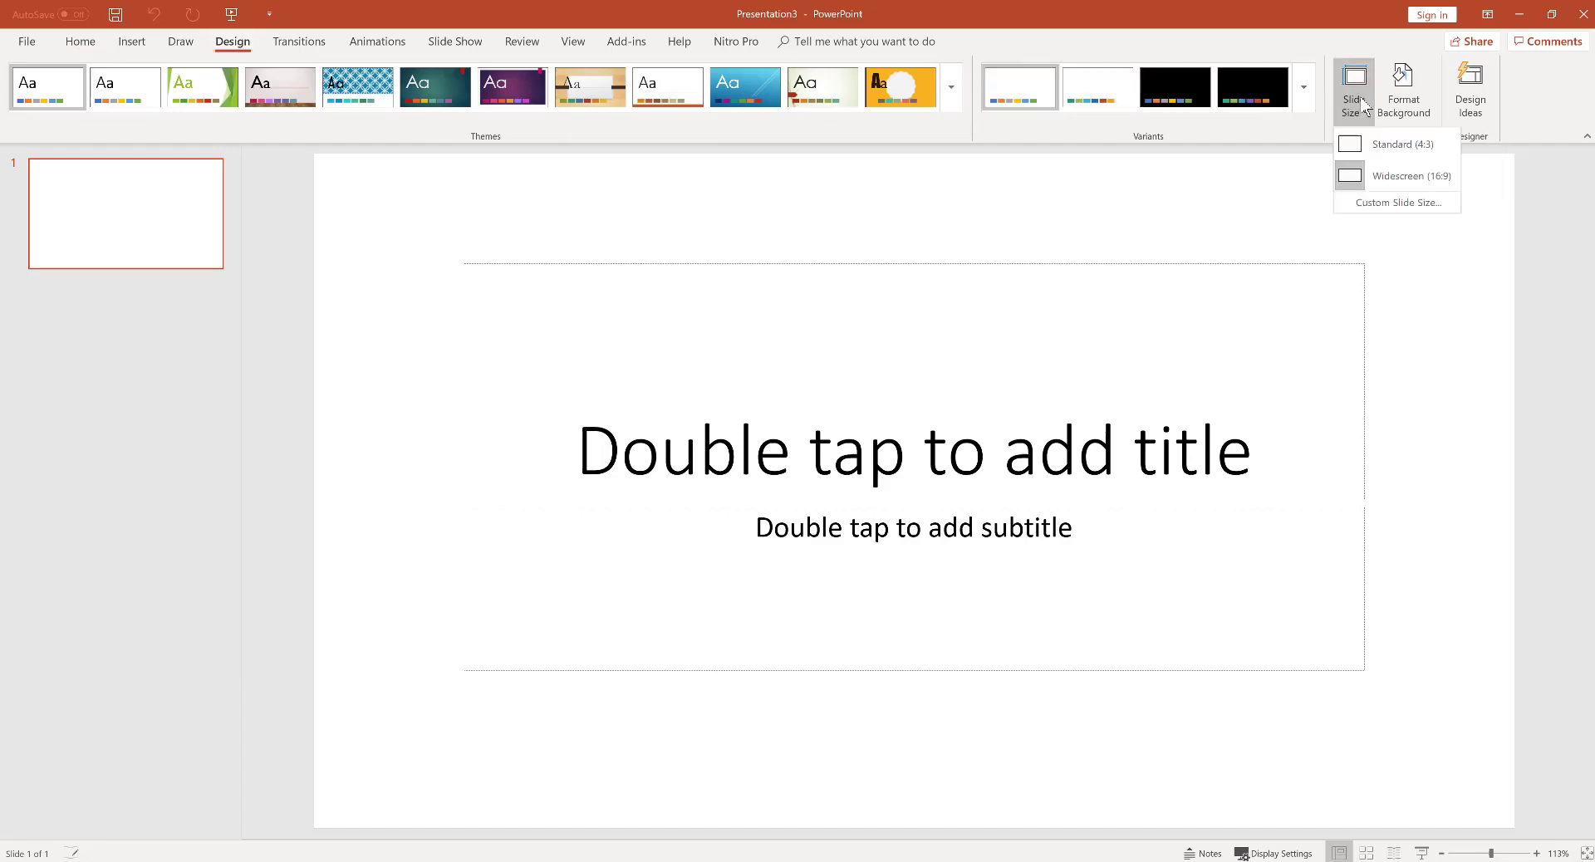
left_click(1364, 203)
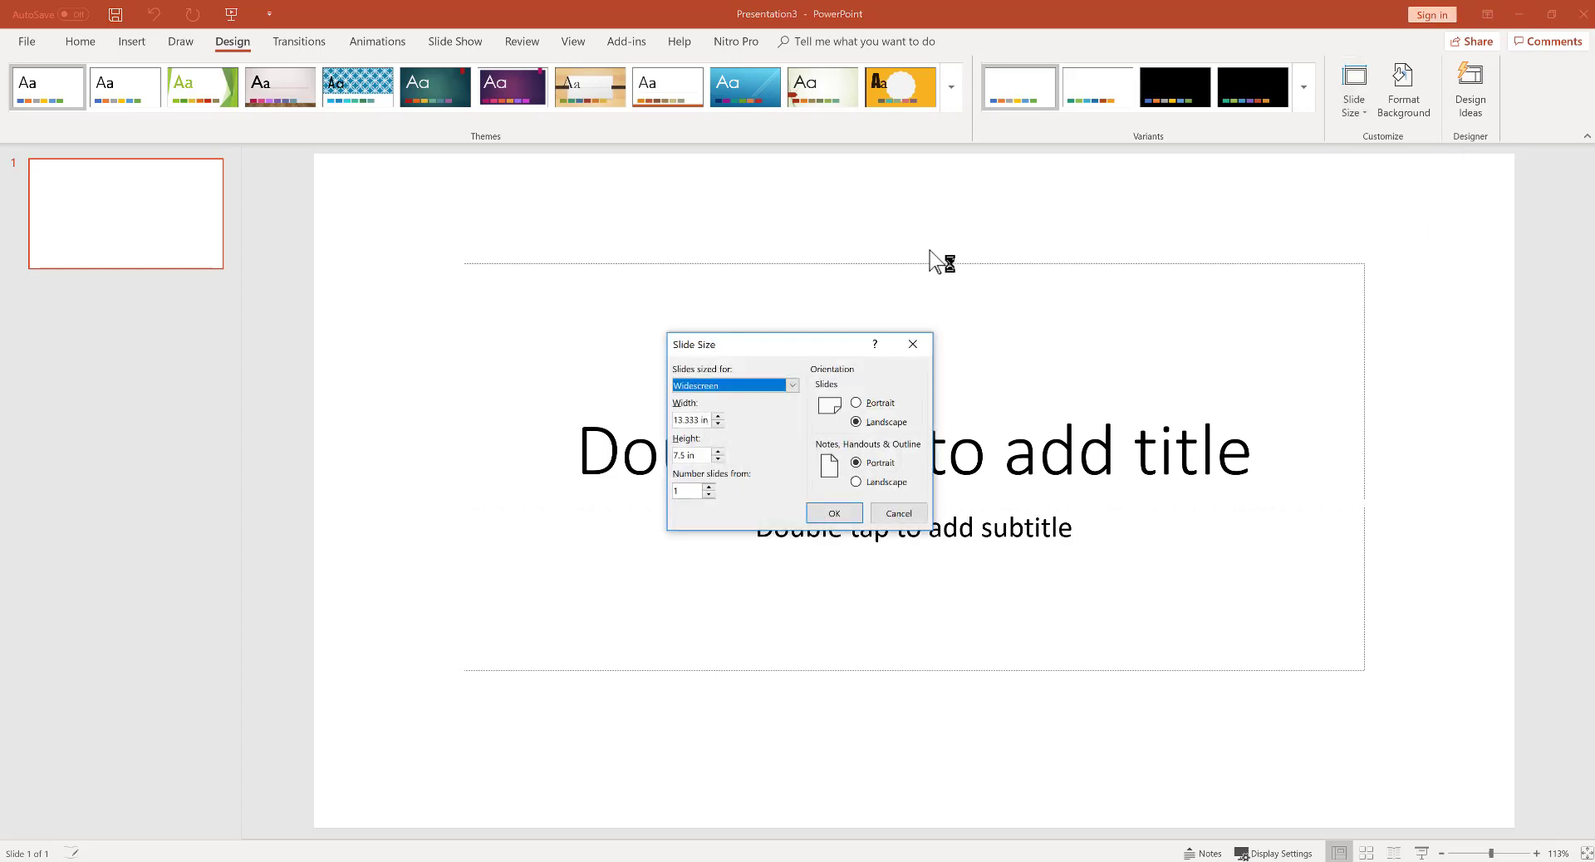
left_click(789, 386)
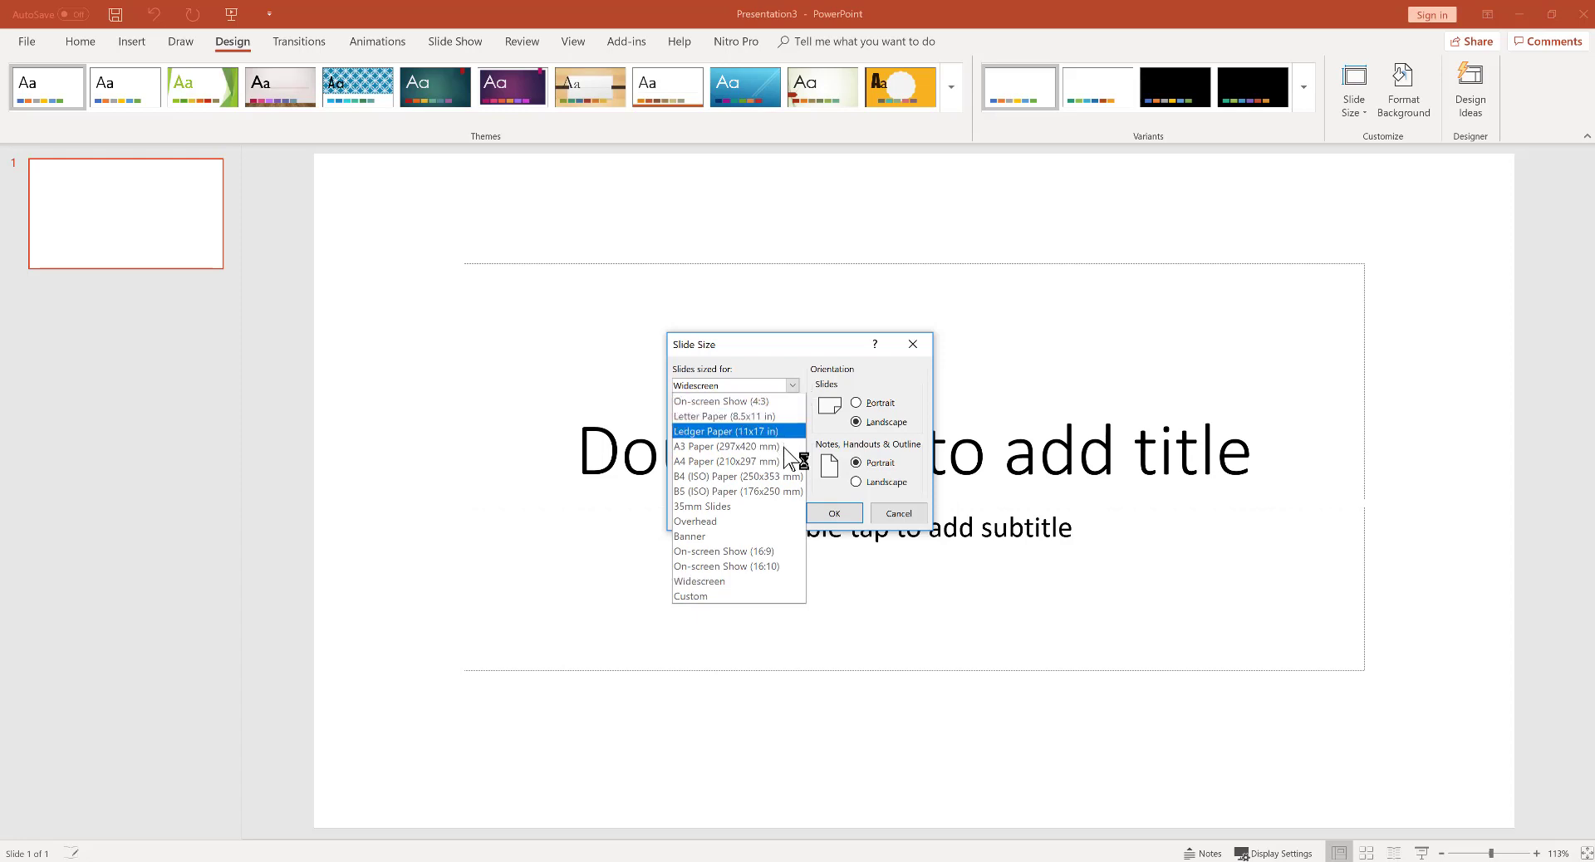
left_click(717, 597)
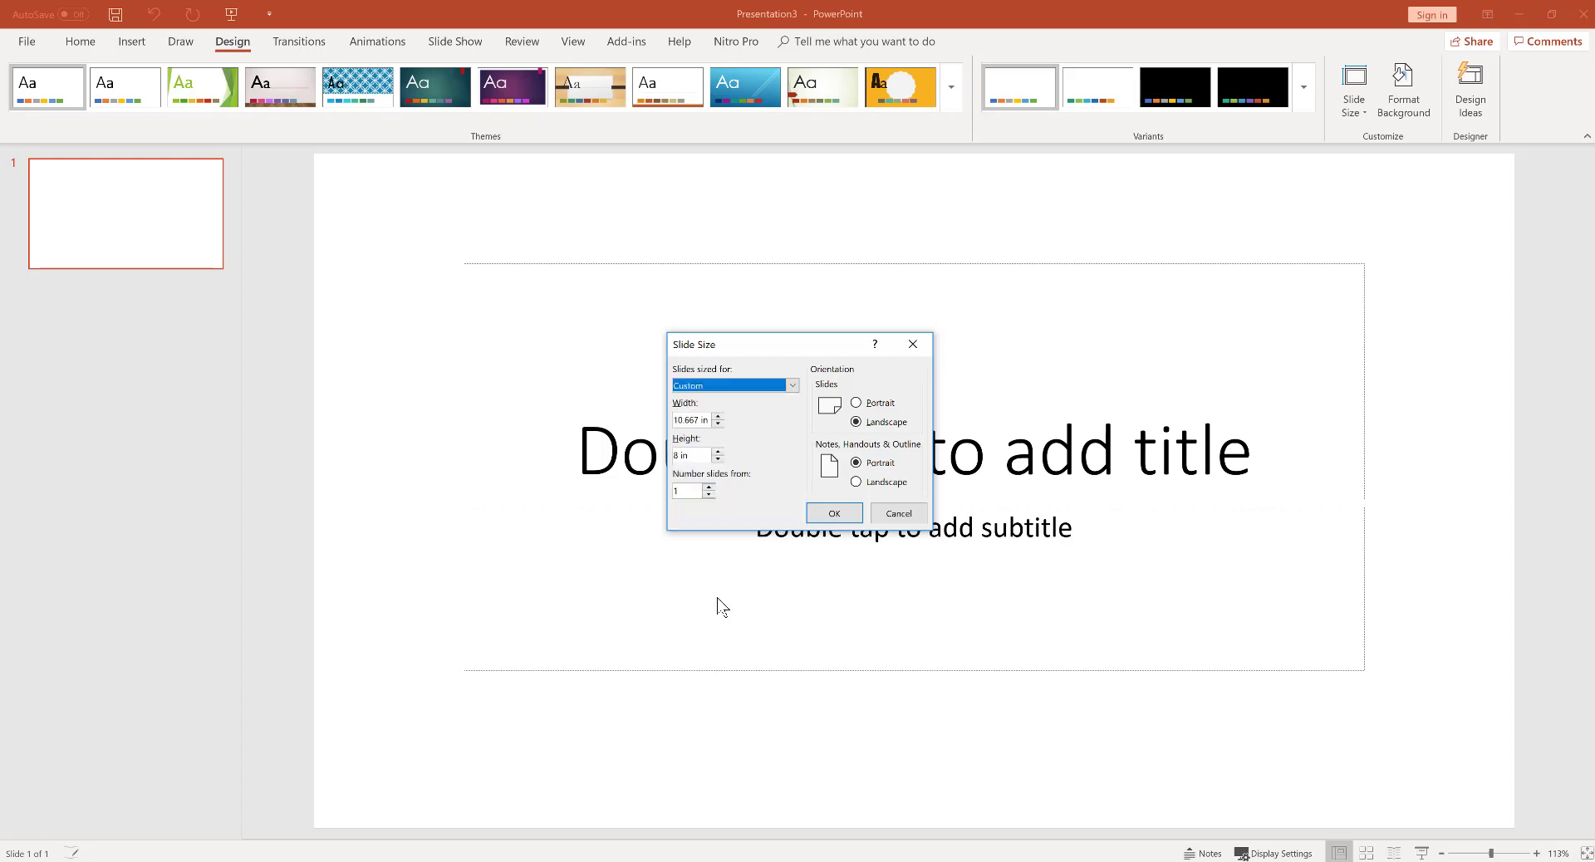
double_click(691, 422)
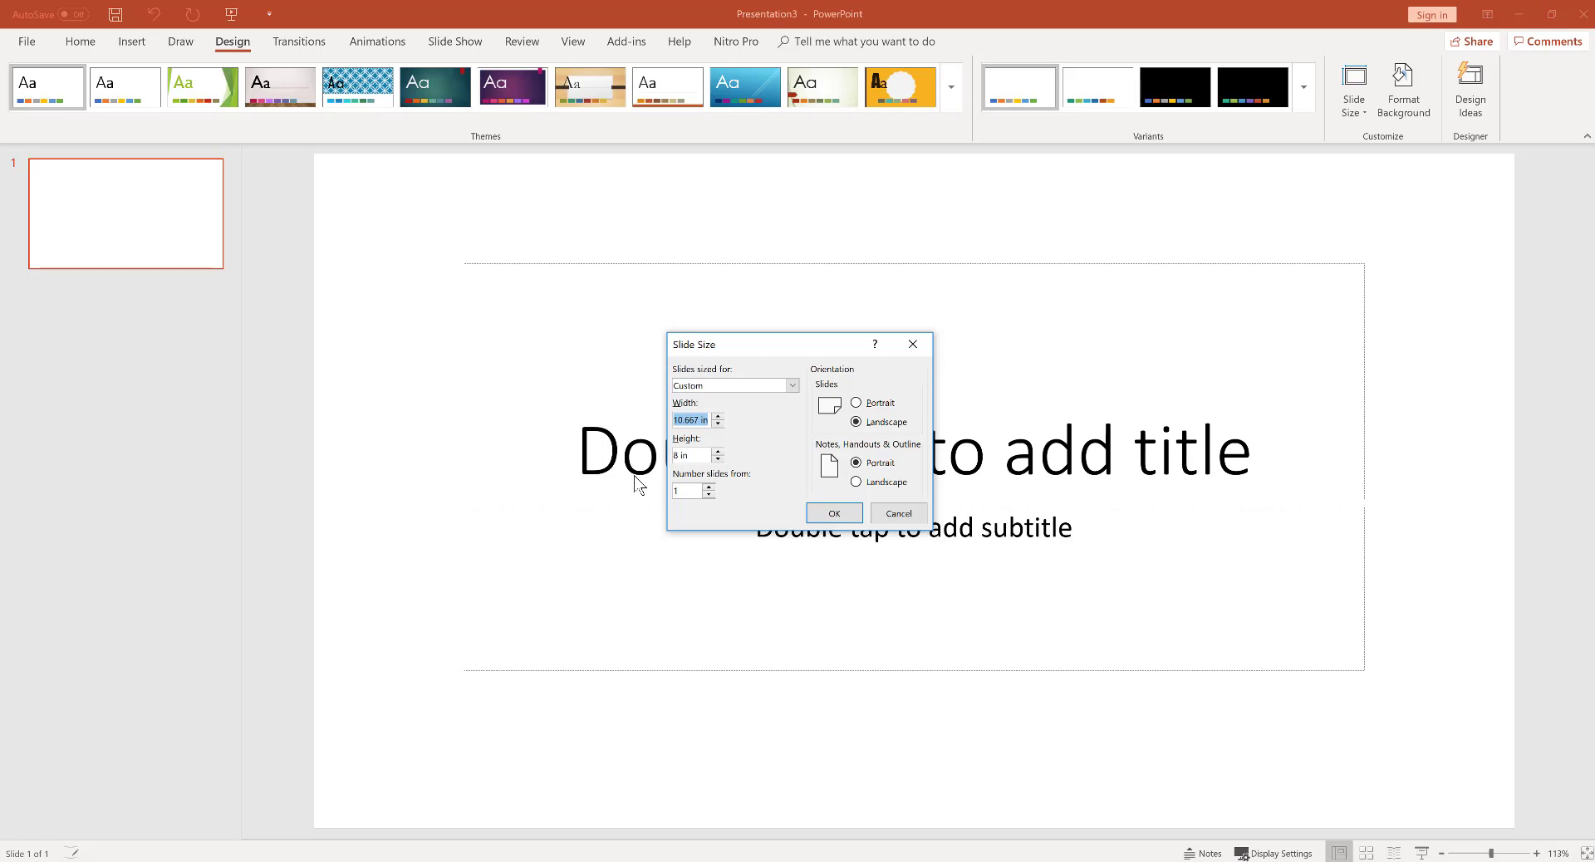
type("20")
left_click(698, 455)
type("11.25")
left_click(834, 515)
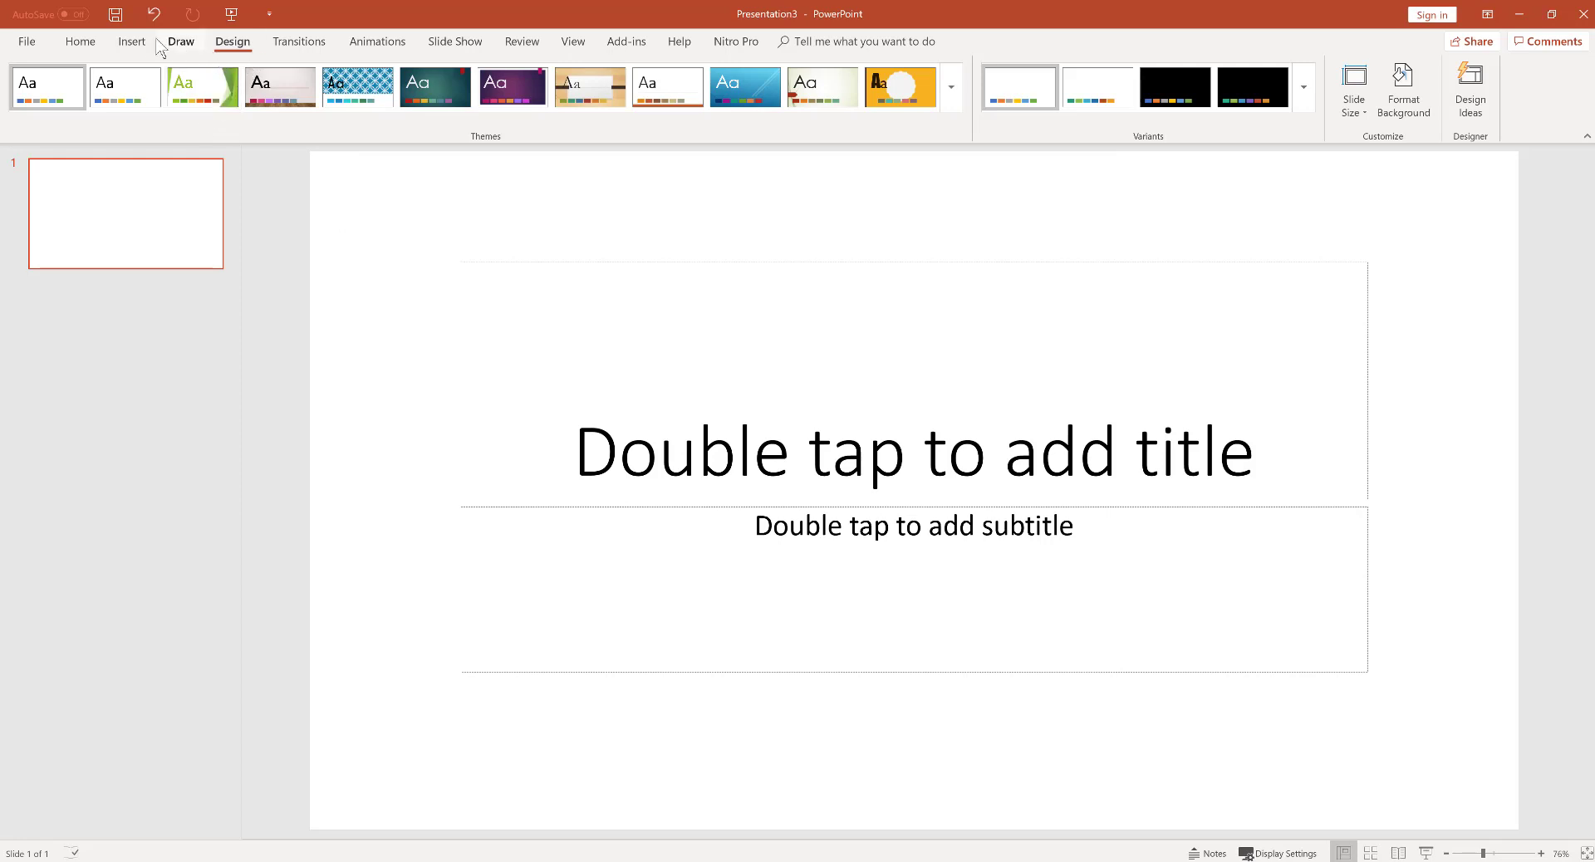
Change the first slide's layout to Blank
left_click(98, 45)
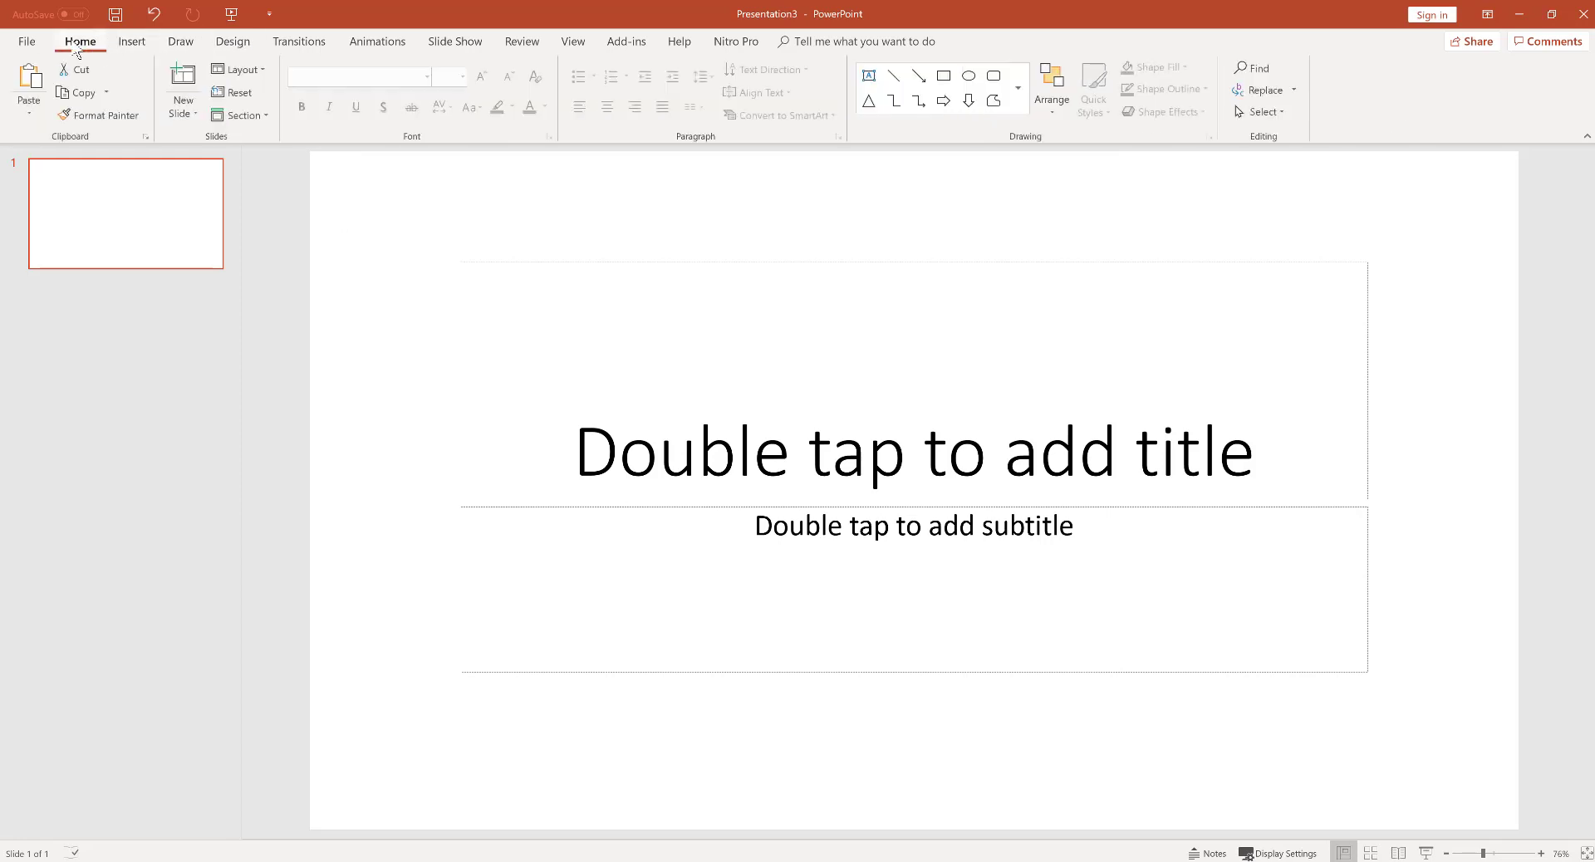
left_click(233, 74)
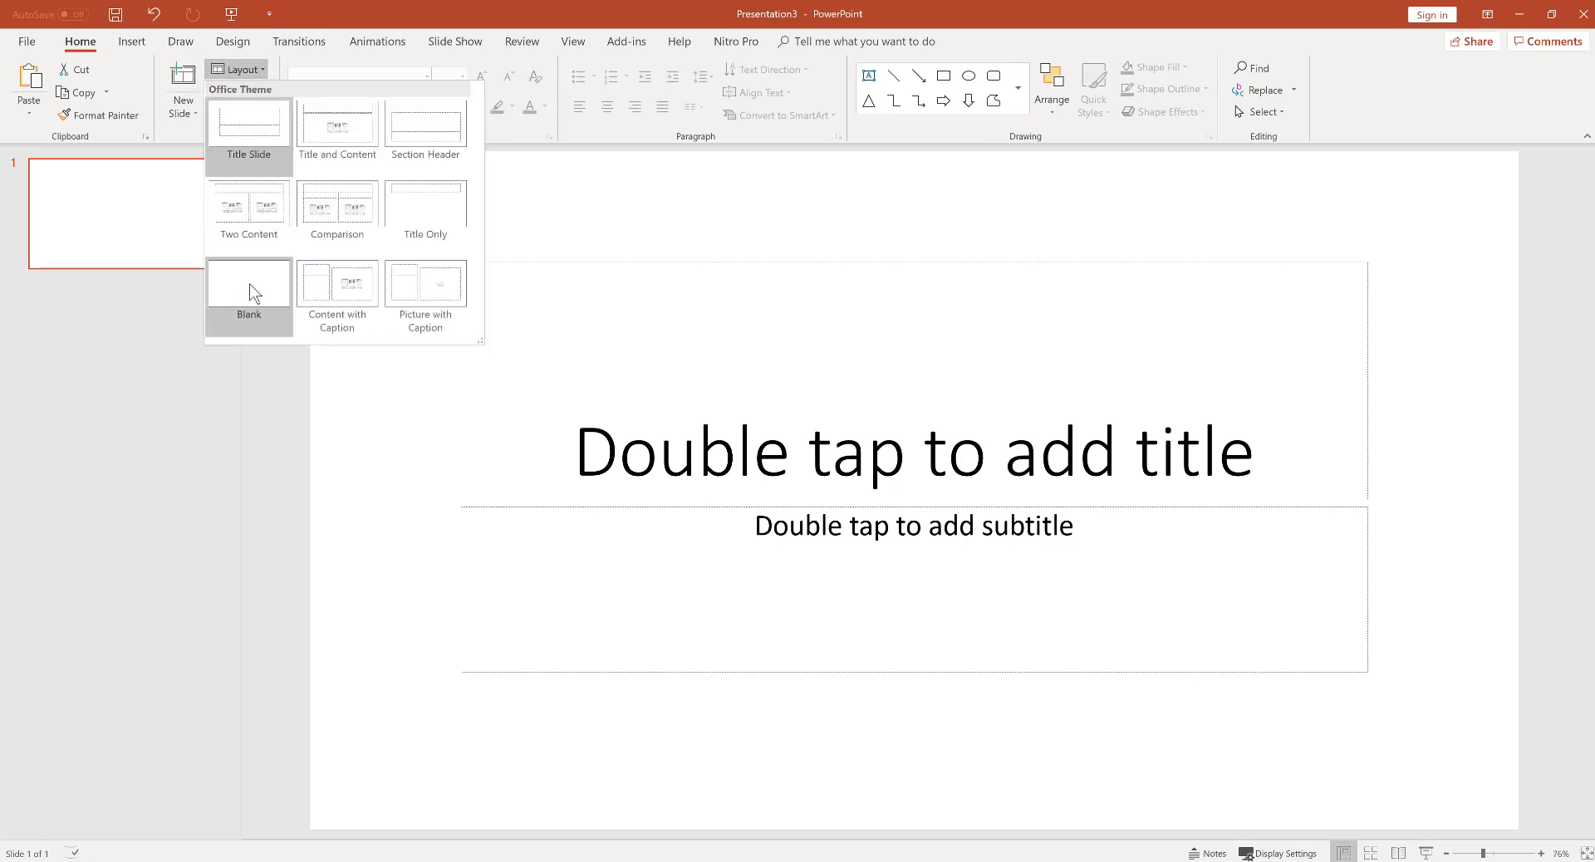
left_click(250, 285)
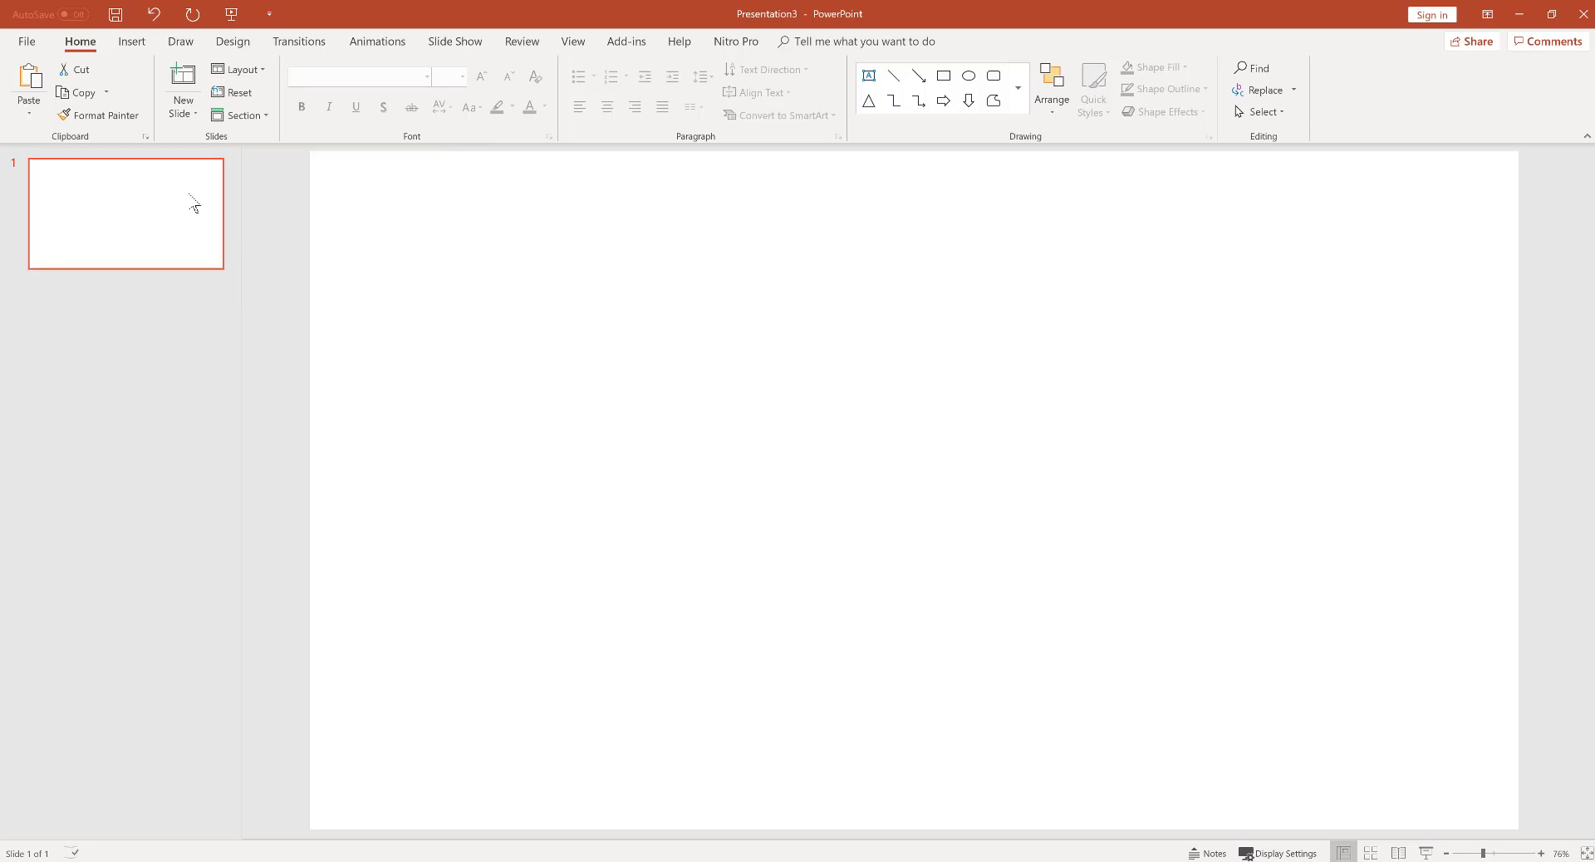
Save the presentation to the Desktop as Poster_Sample_v1.pptx
left_click(27, 43)
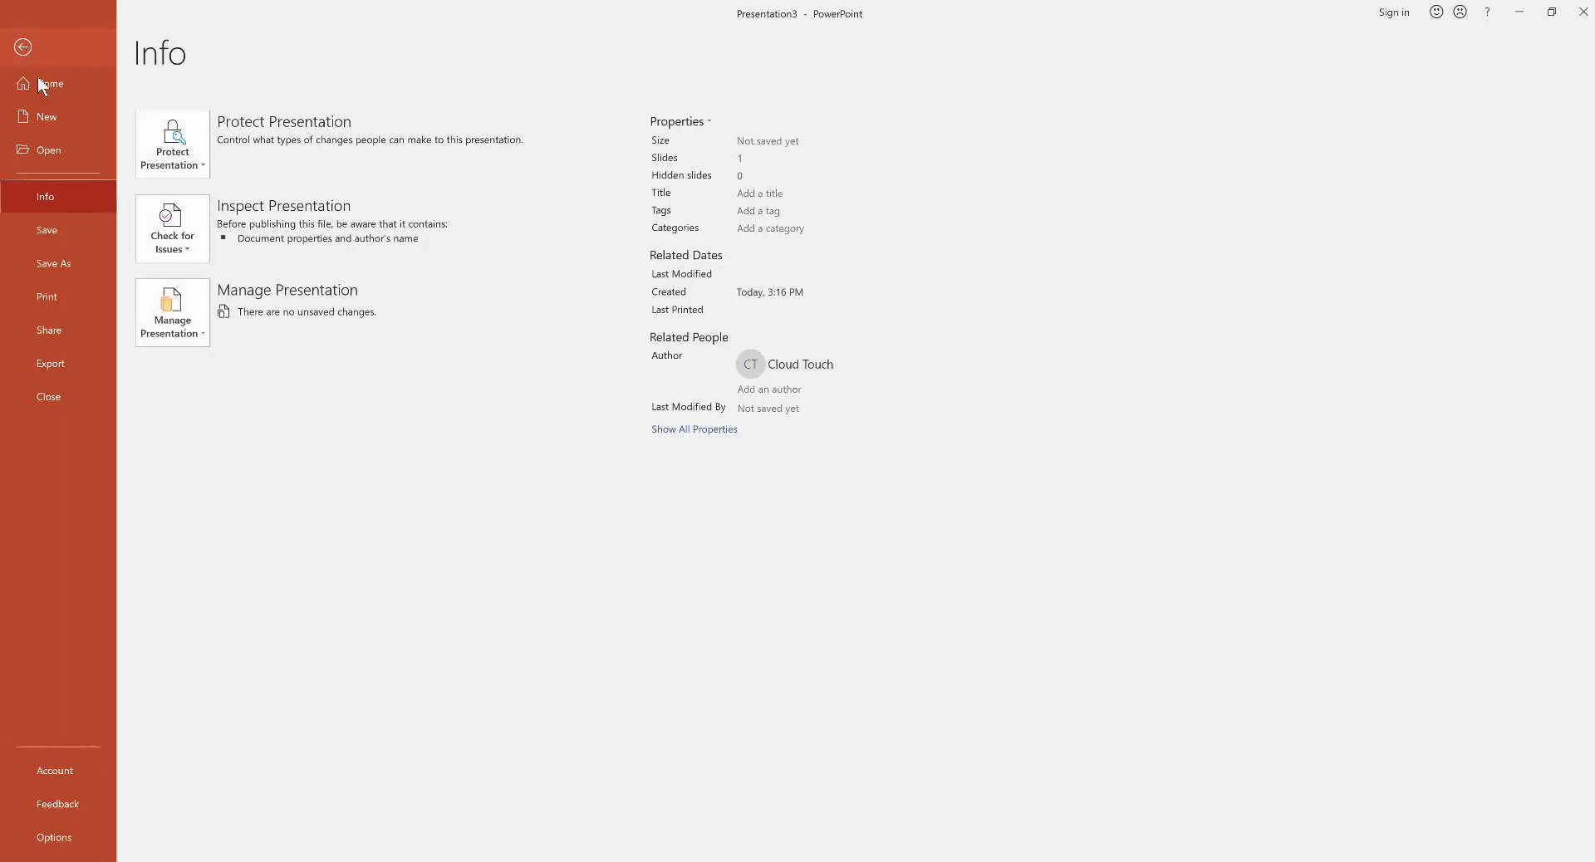
left_click(61, 264)
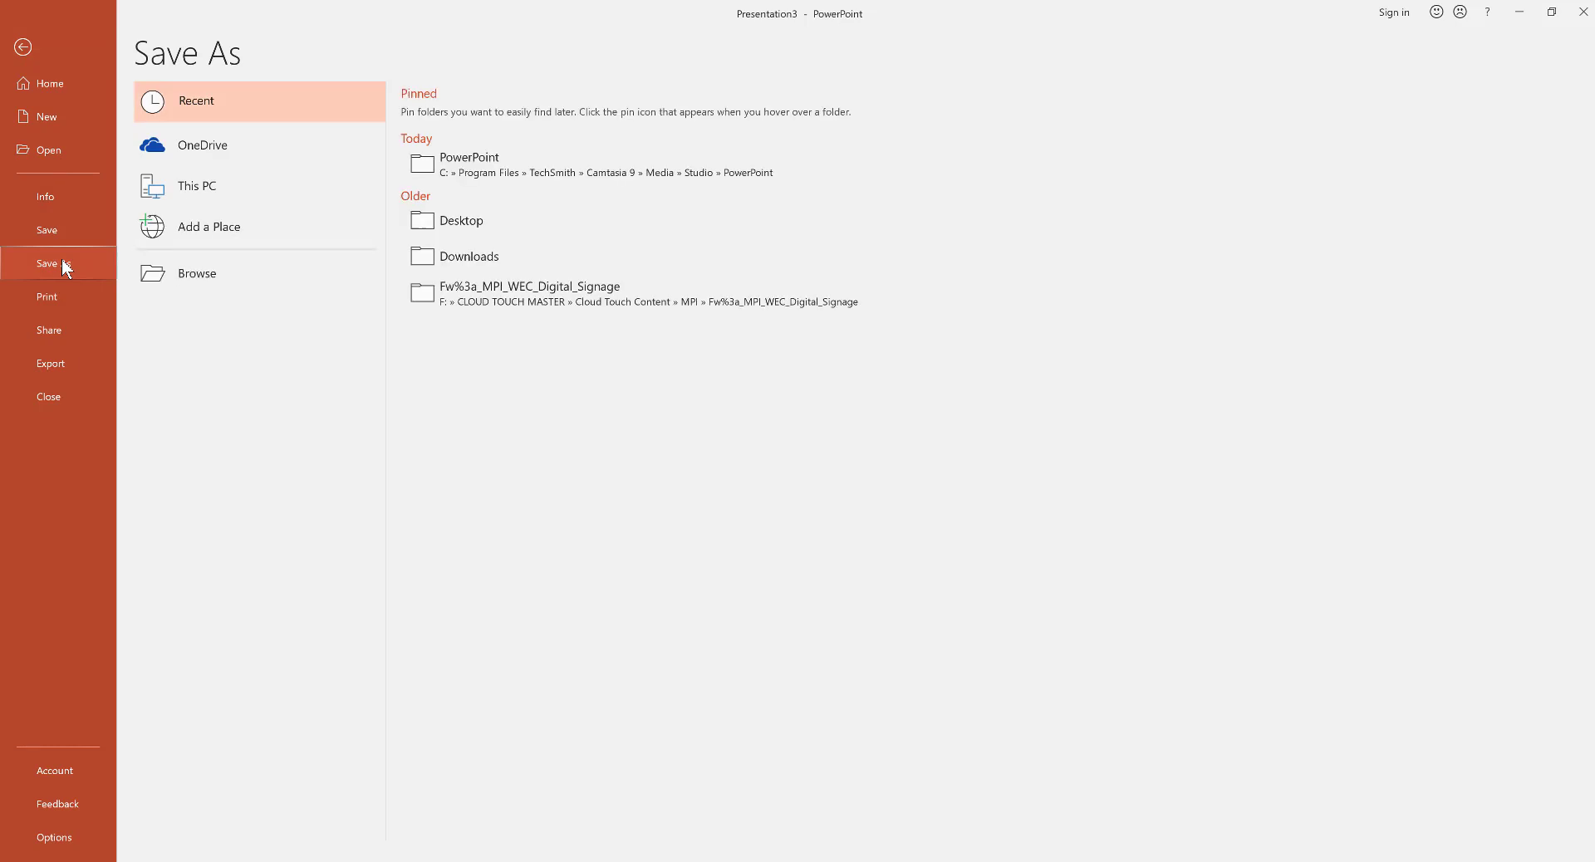
left_click(202, 274)
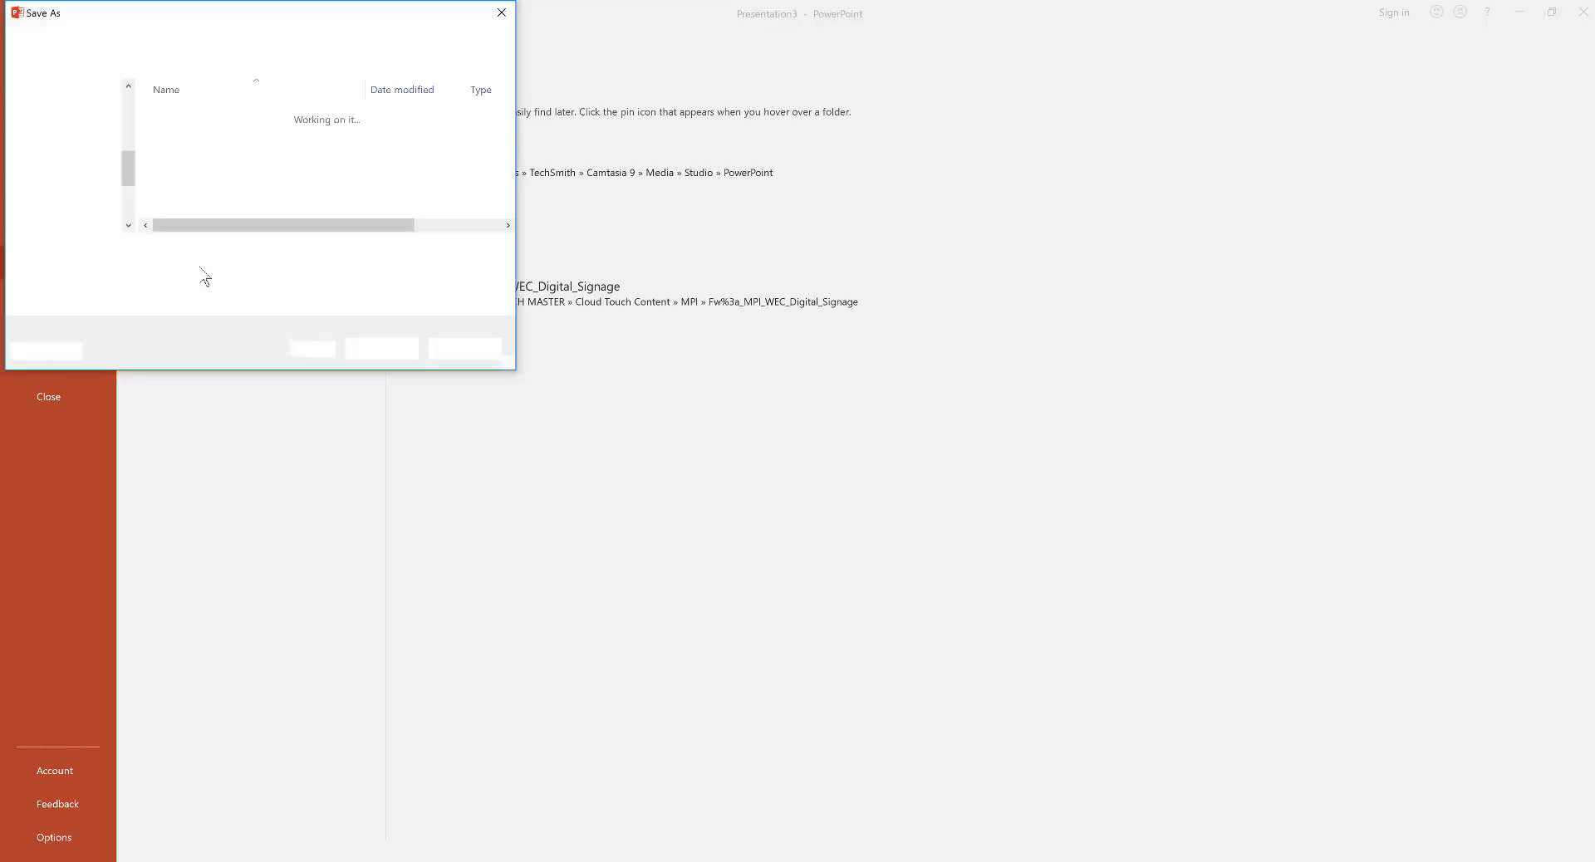
left_click(67, 135)
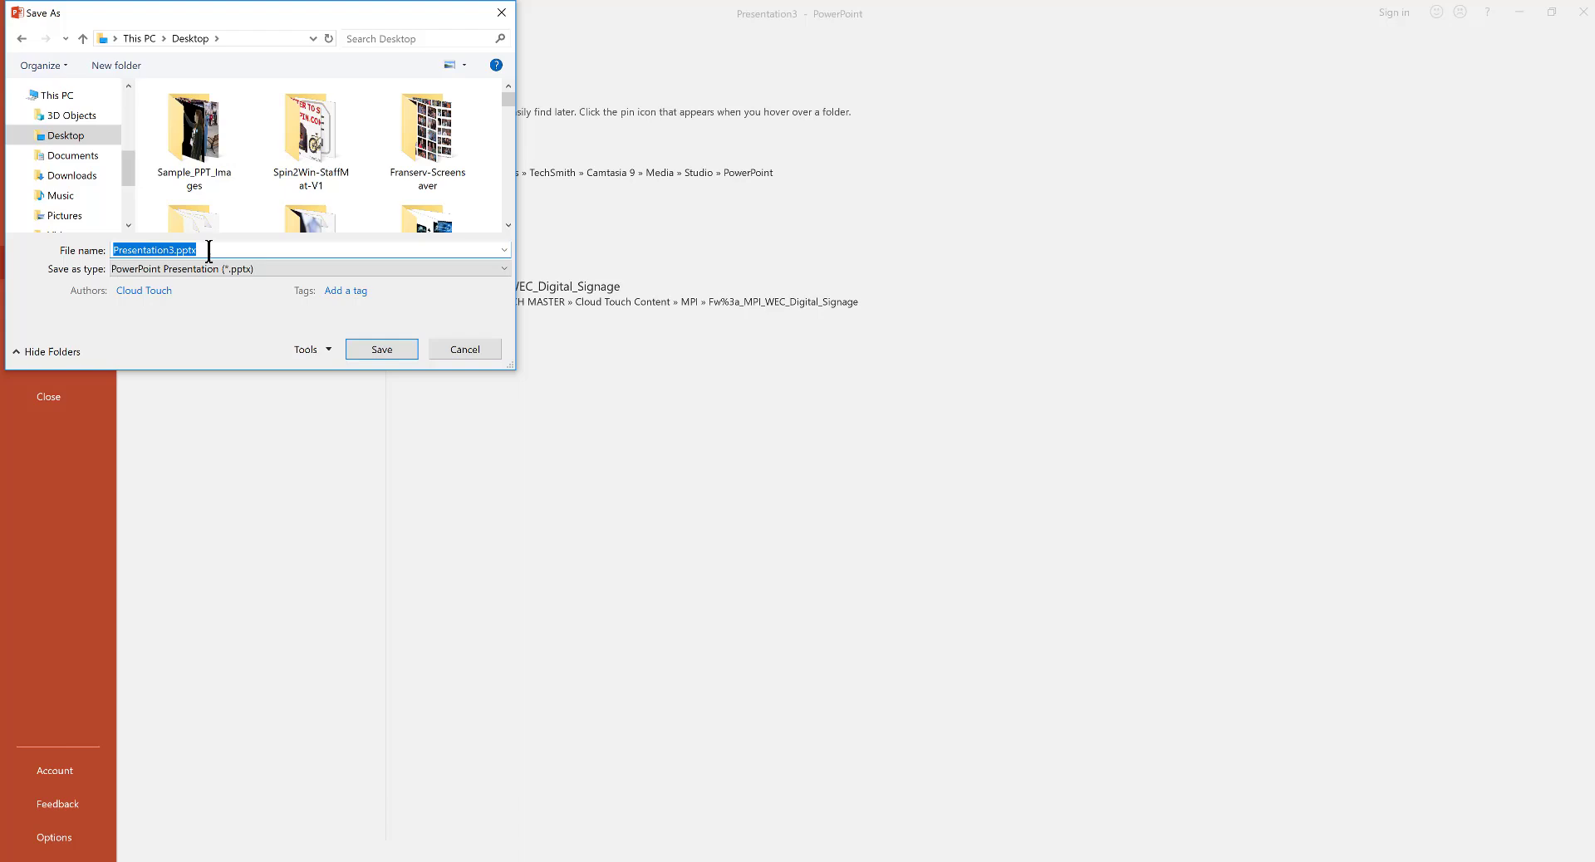
left_click(198, 250)
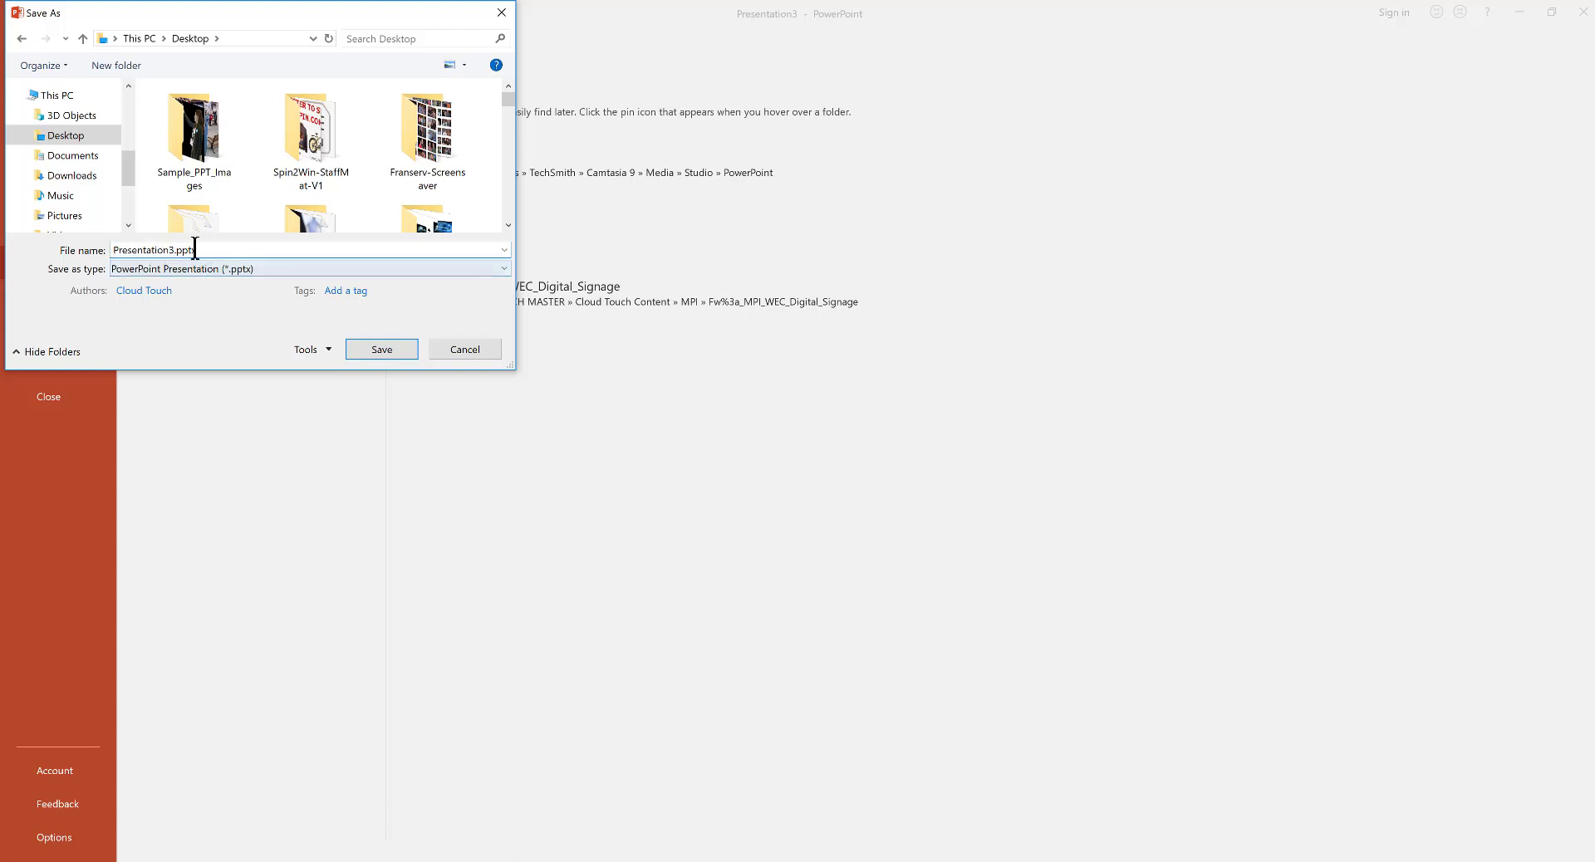
left_click_drag(172, 249, 104, 251)
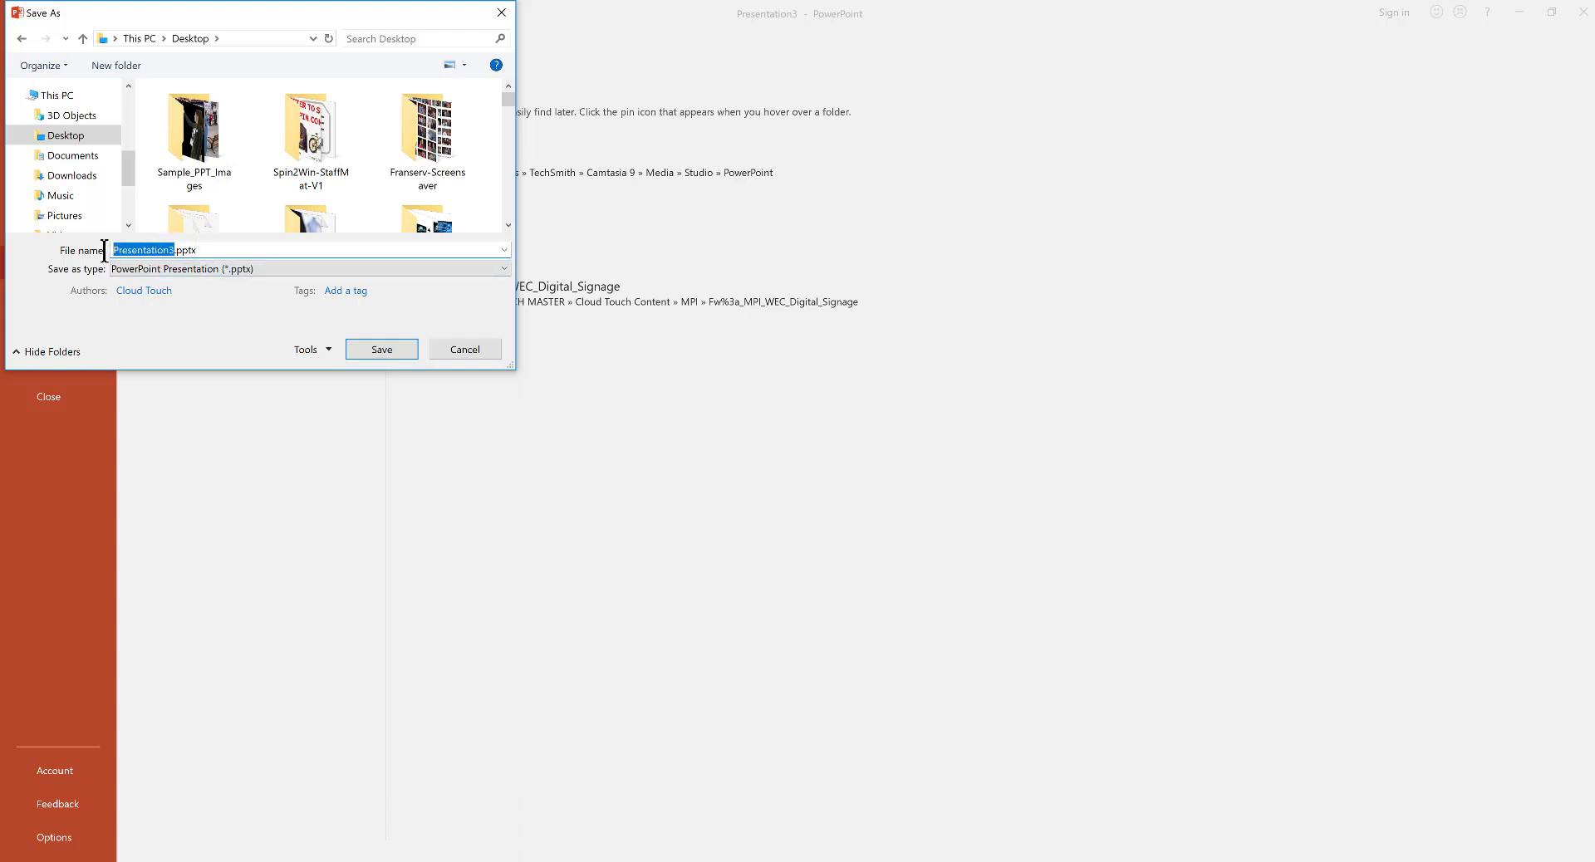
type("Poster_Sample_v1")
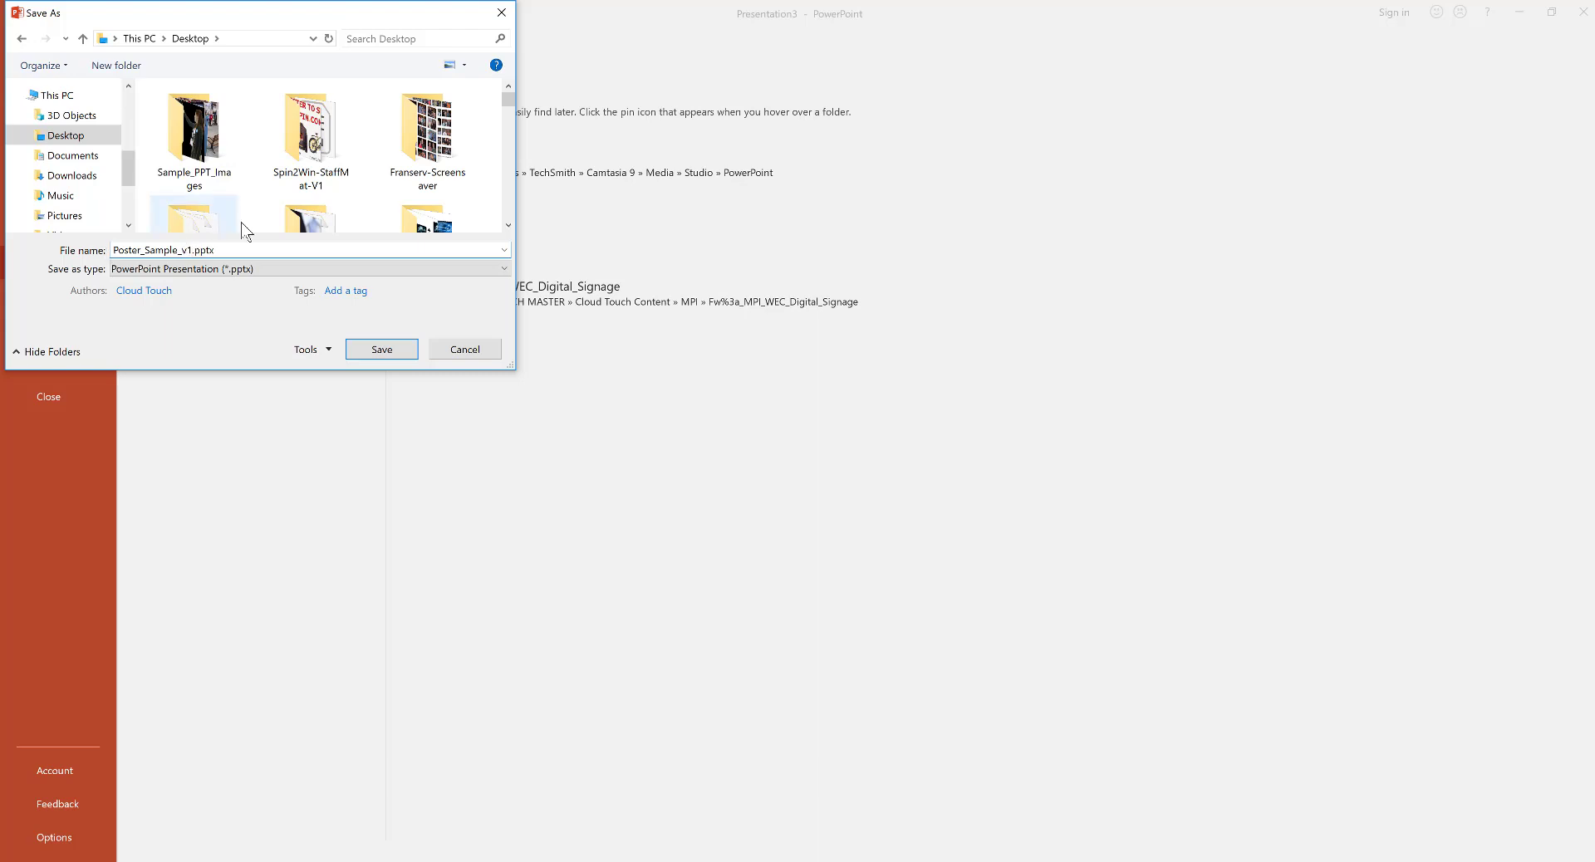
left_click(381, 350)
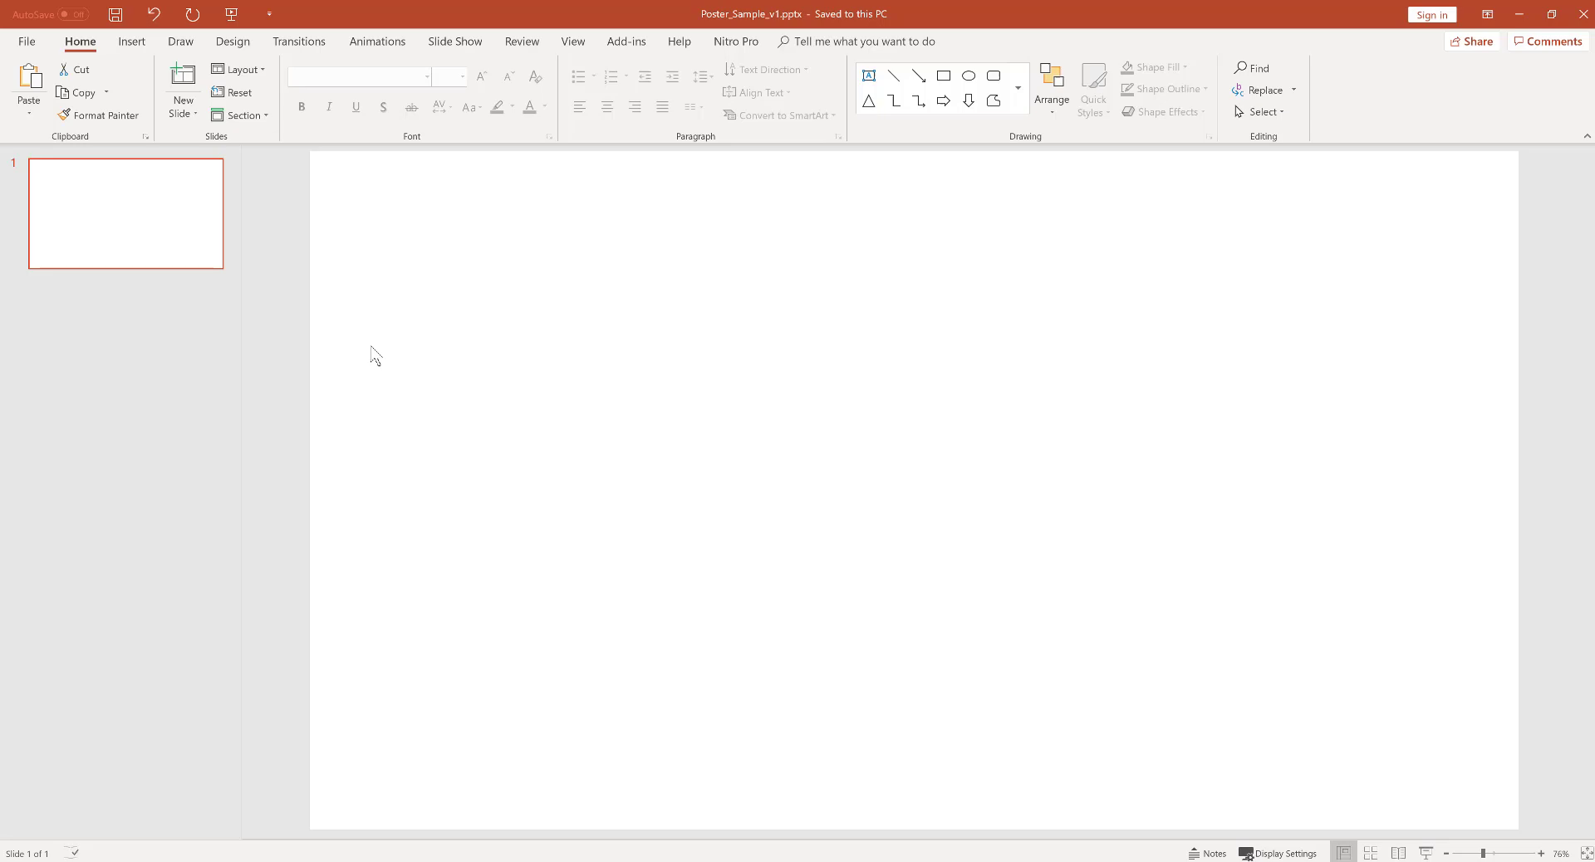
Save a PDF copy of the presentation to the Desktop as Poster_Sample_v1.pdf
left_click(28, 43)
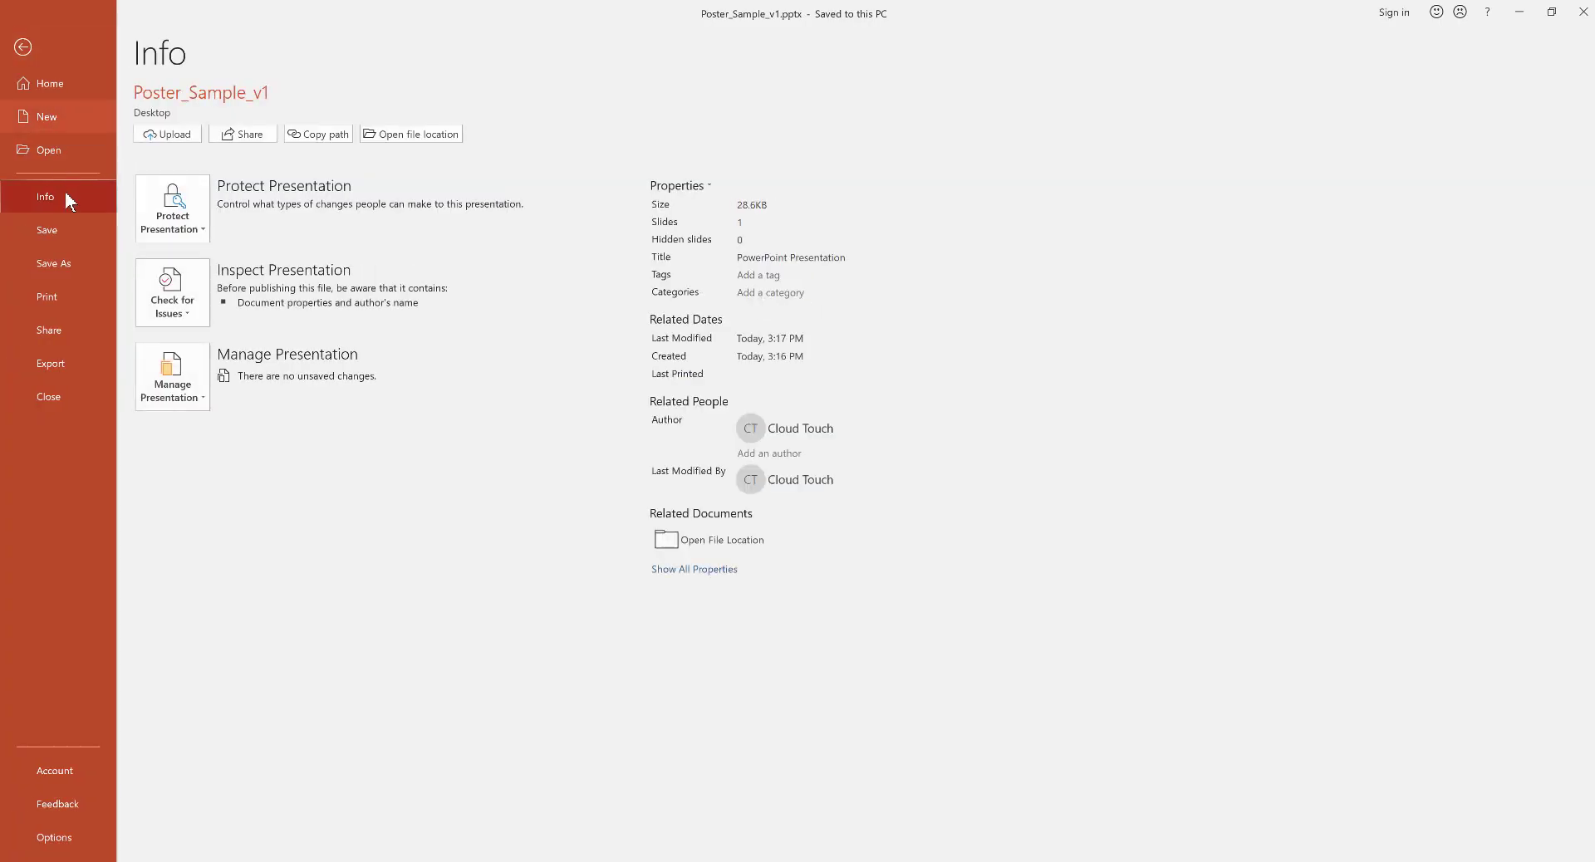
left_click(65, 261)
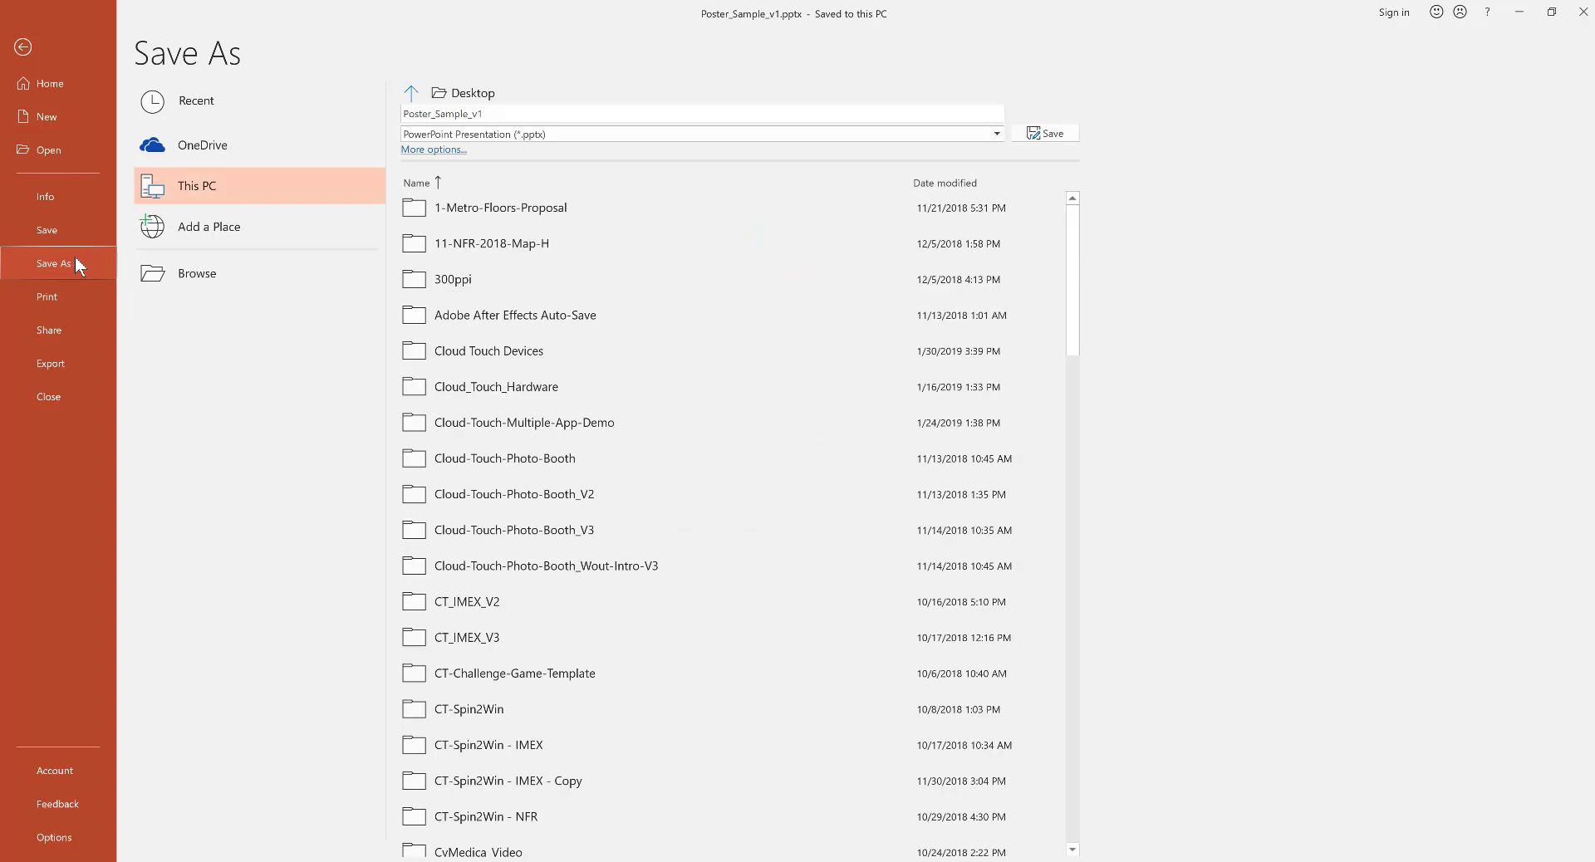
left_click(199, 280)
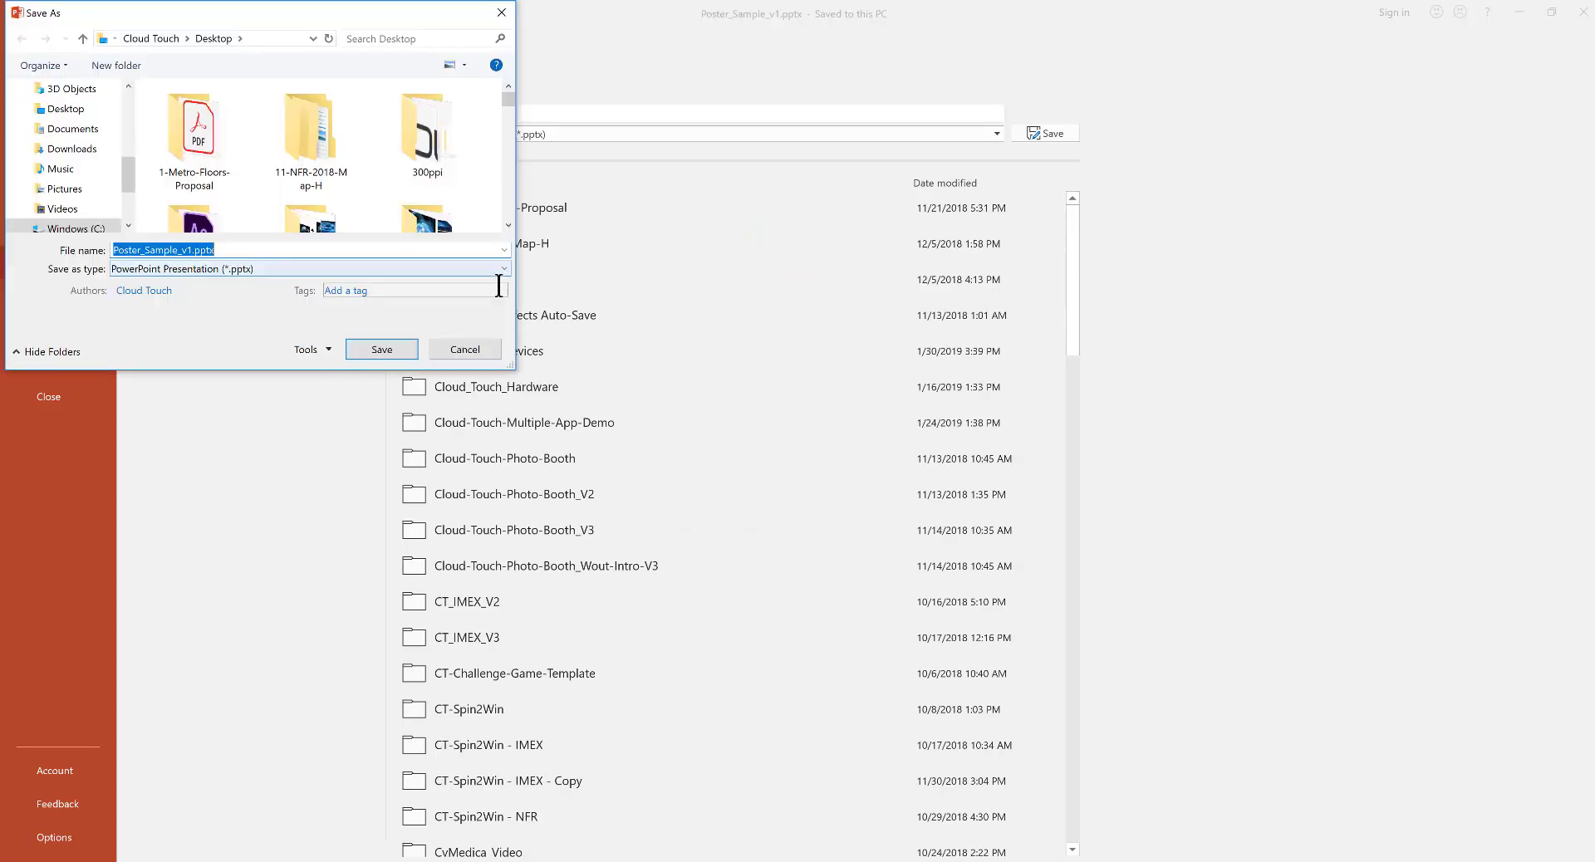
left_click(501, 269)
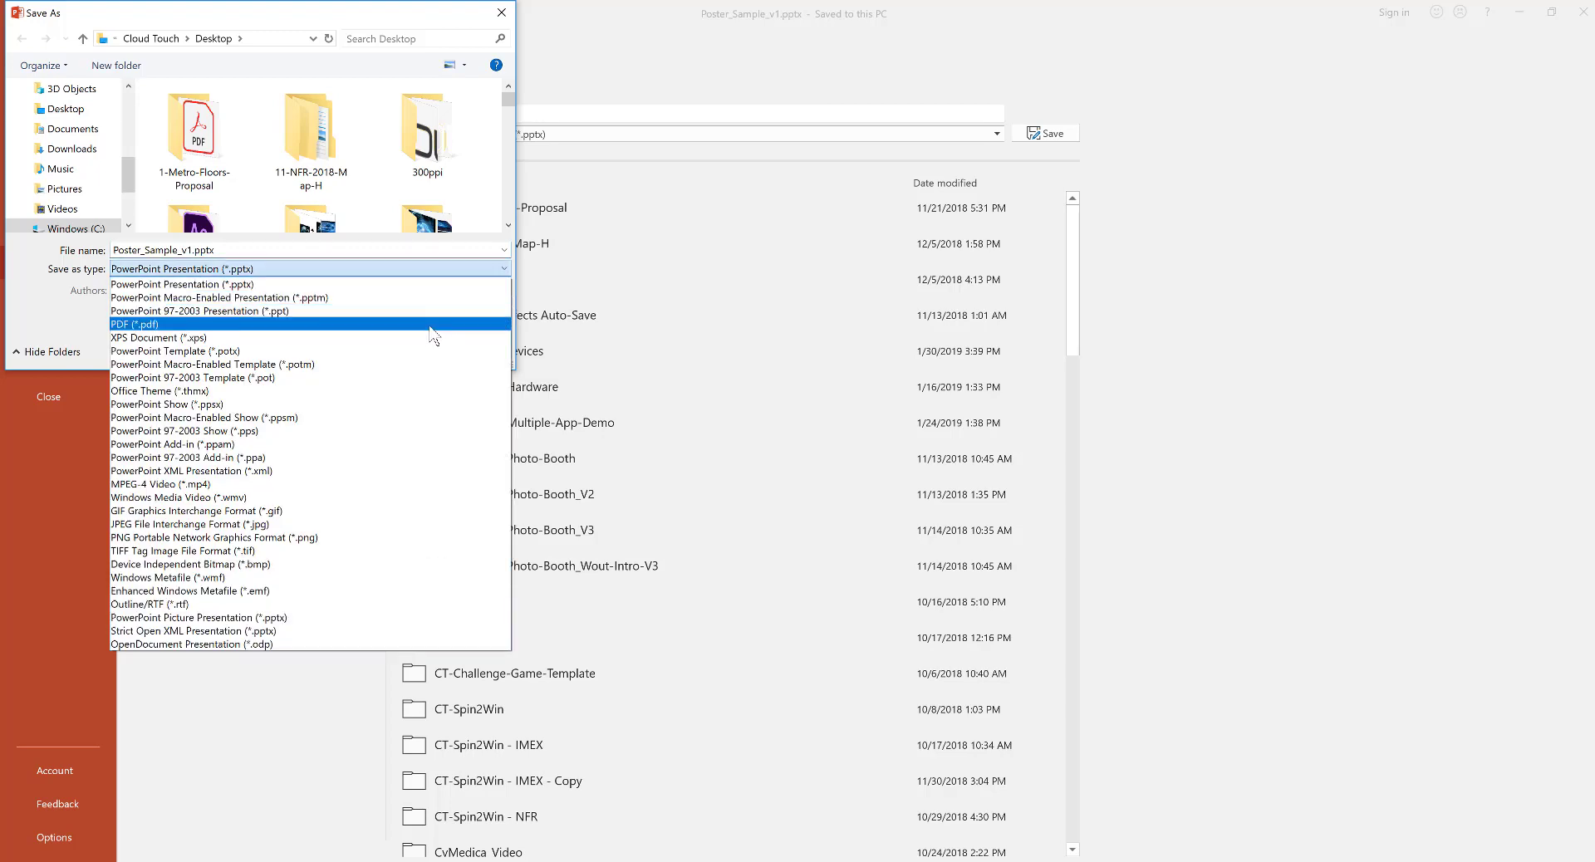
left_click(430, 326)
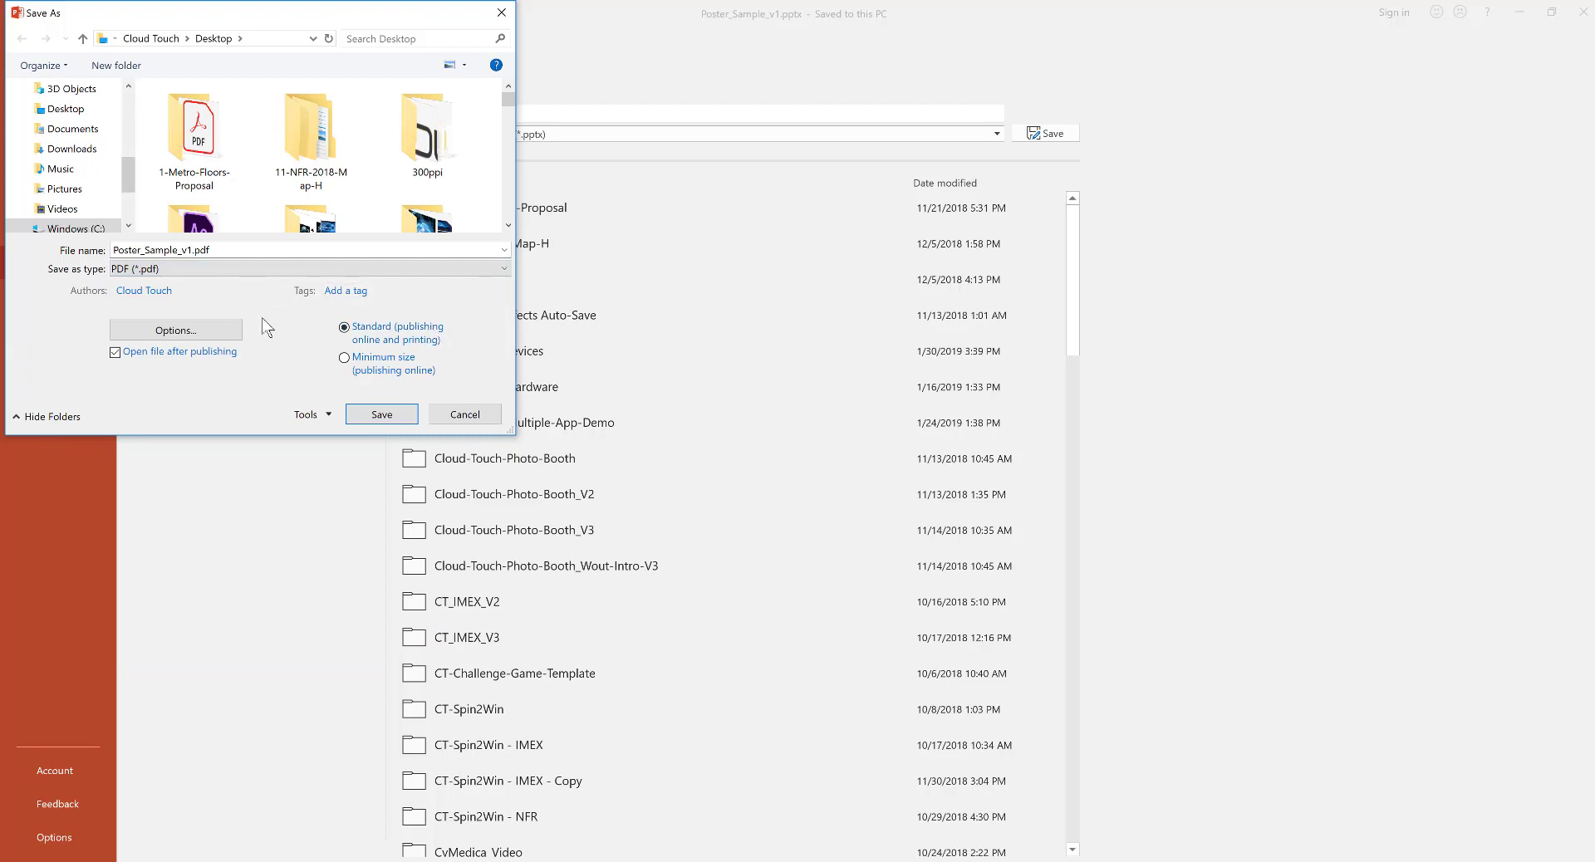
left_click(381, 415)
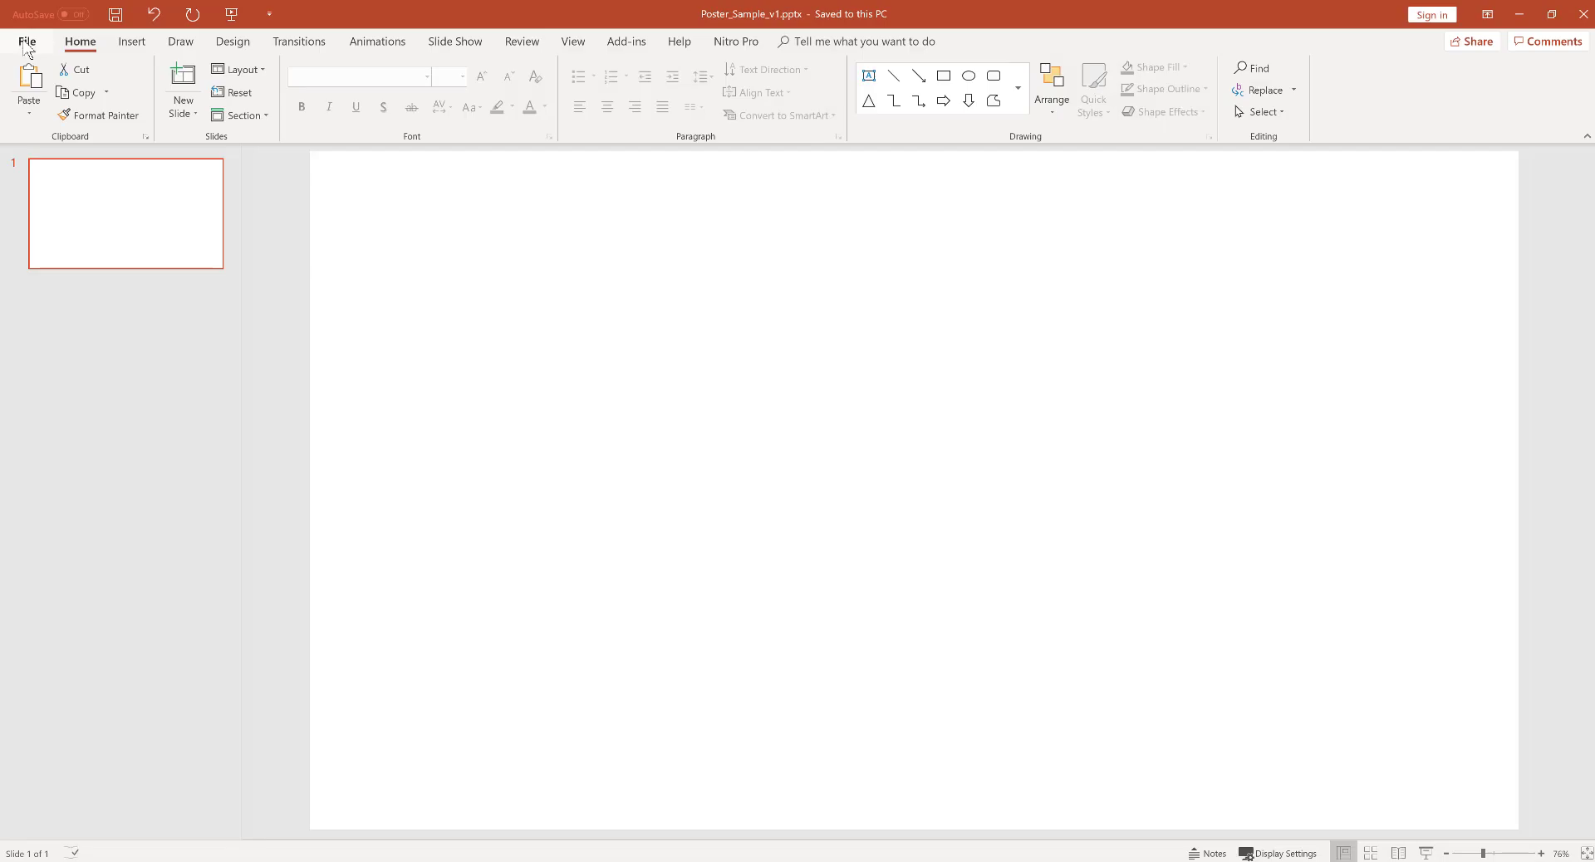
Export only the current slide to the Desktop as a PNG image named Poster_Sample_v1.png
left_click(27, 41)
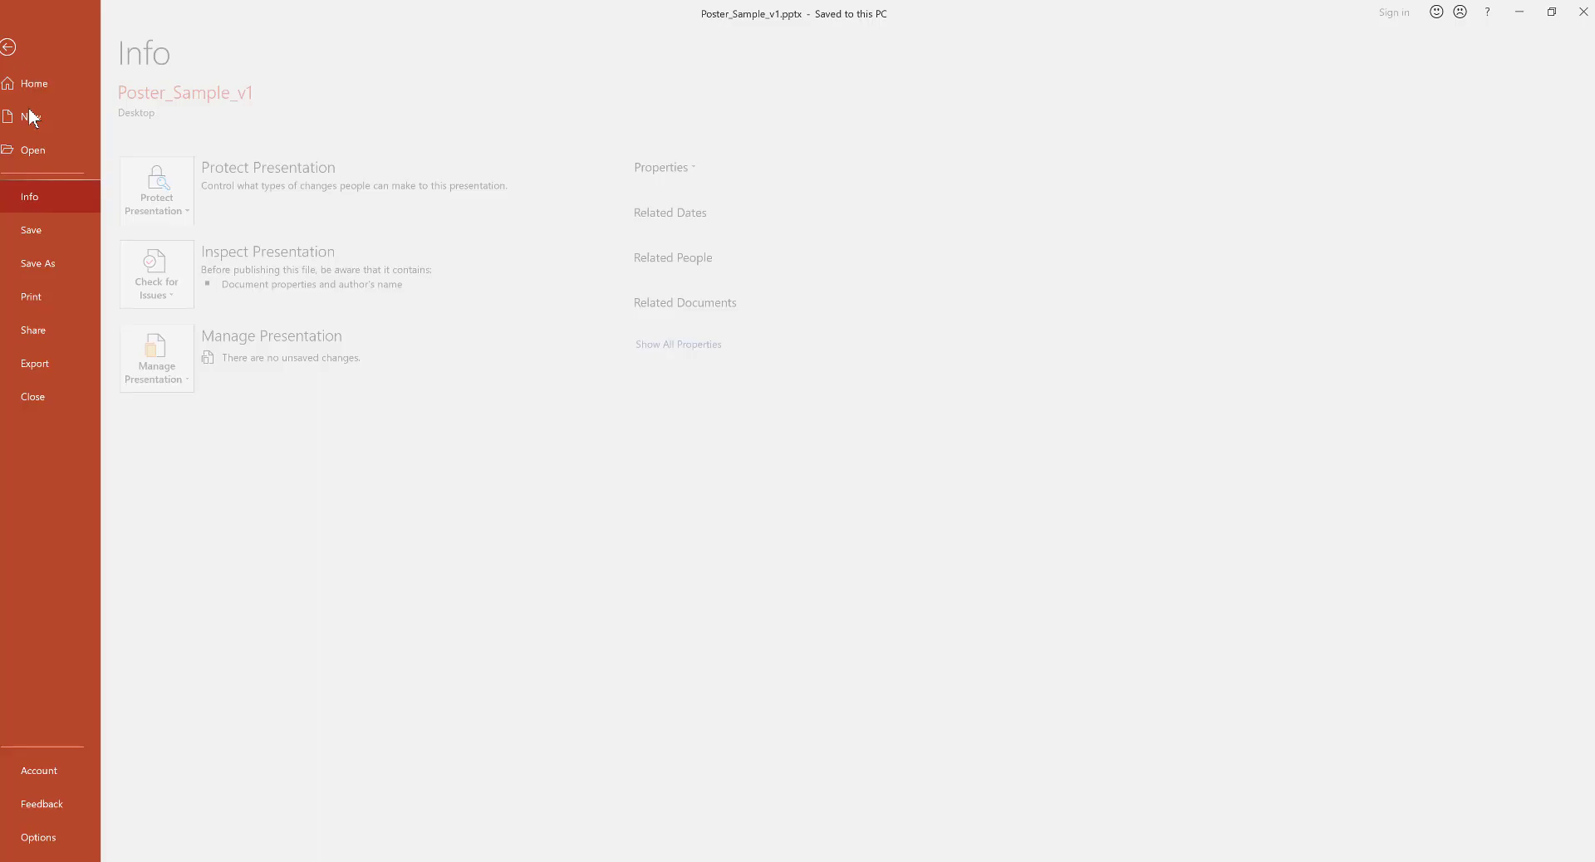
left_click(59, 261)
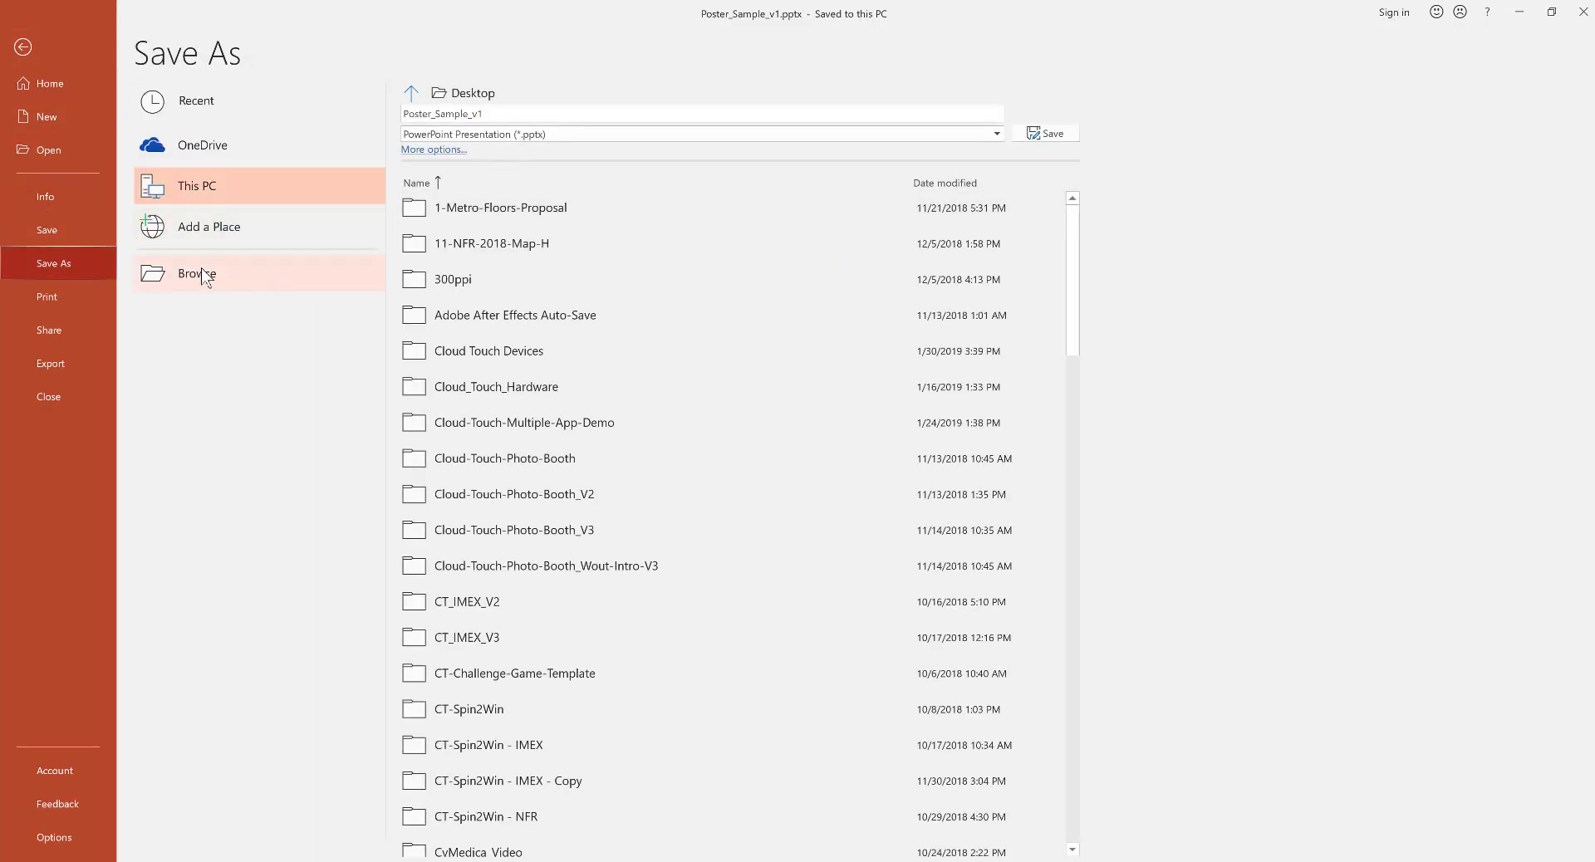
left_click(201, 274)
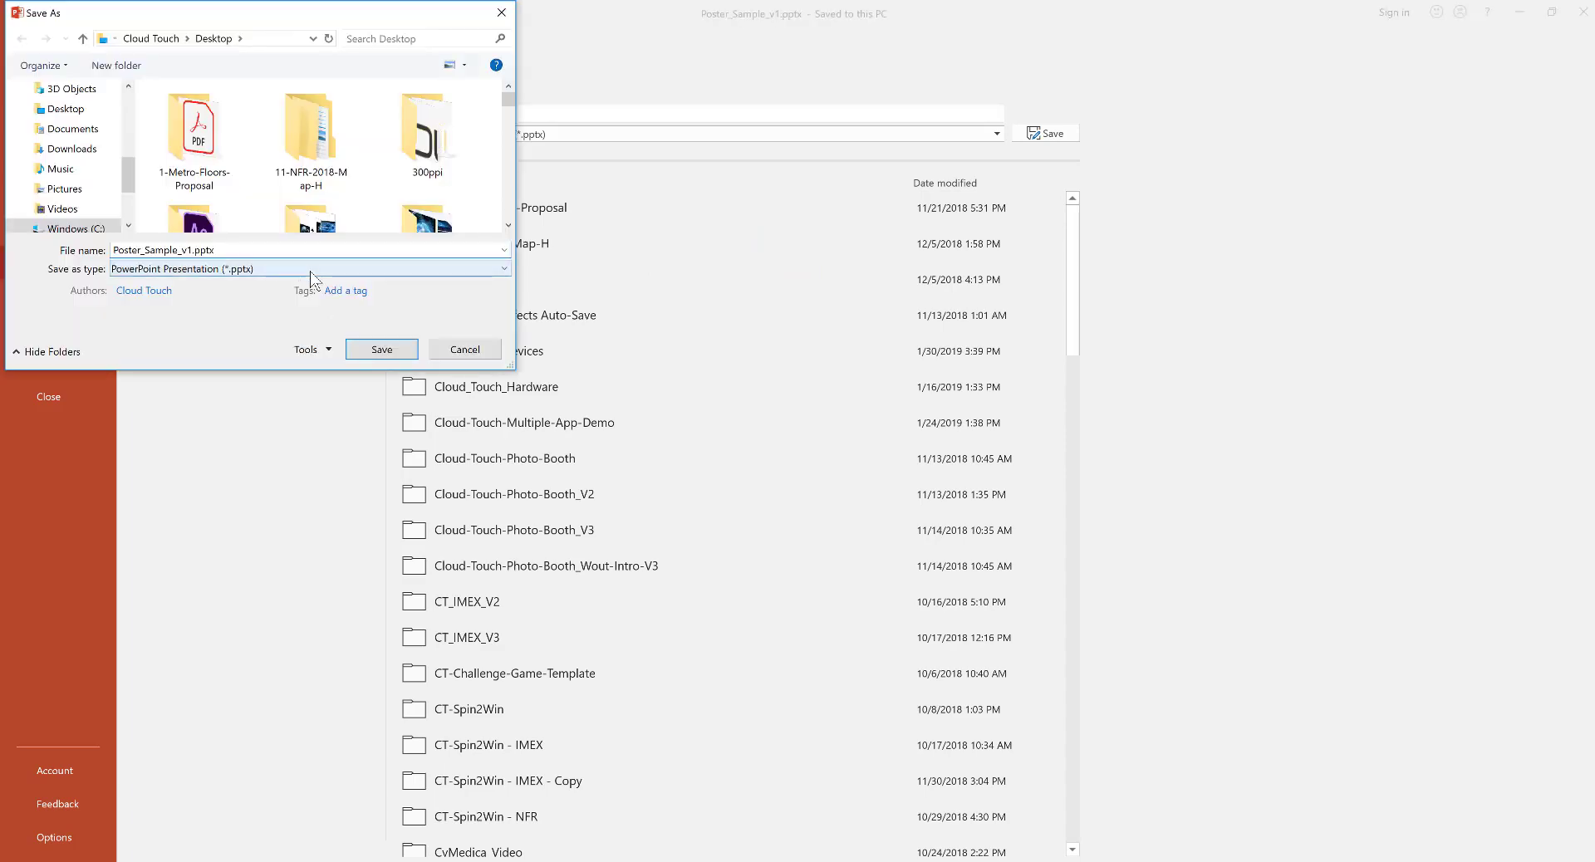
left_click(311, 270)
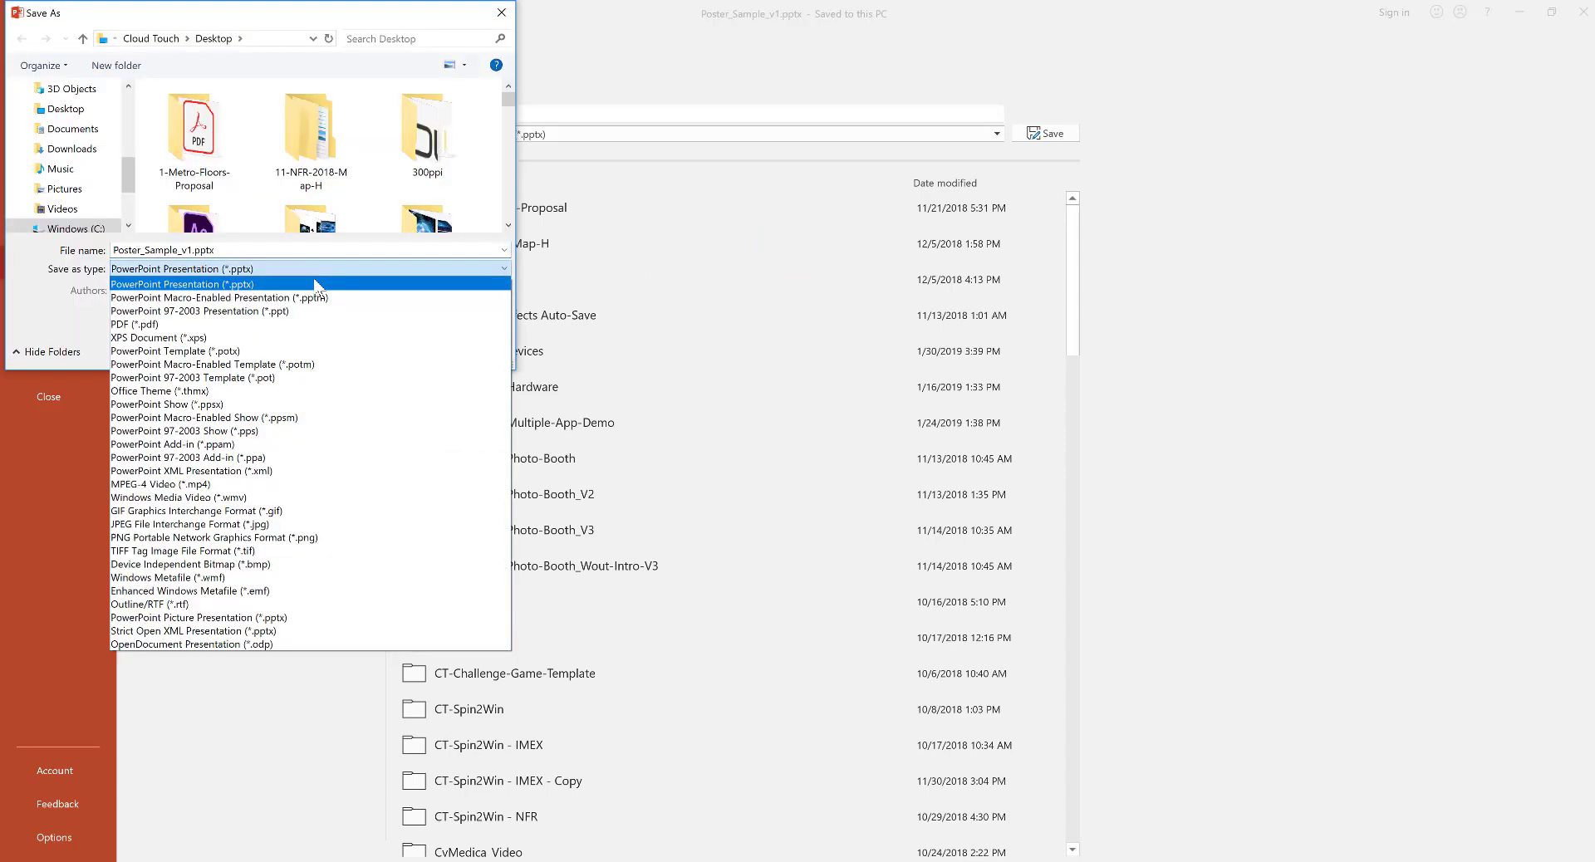
left_click(322, 538)
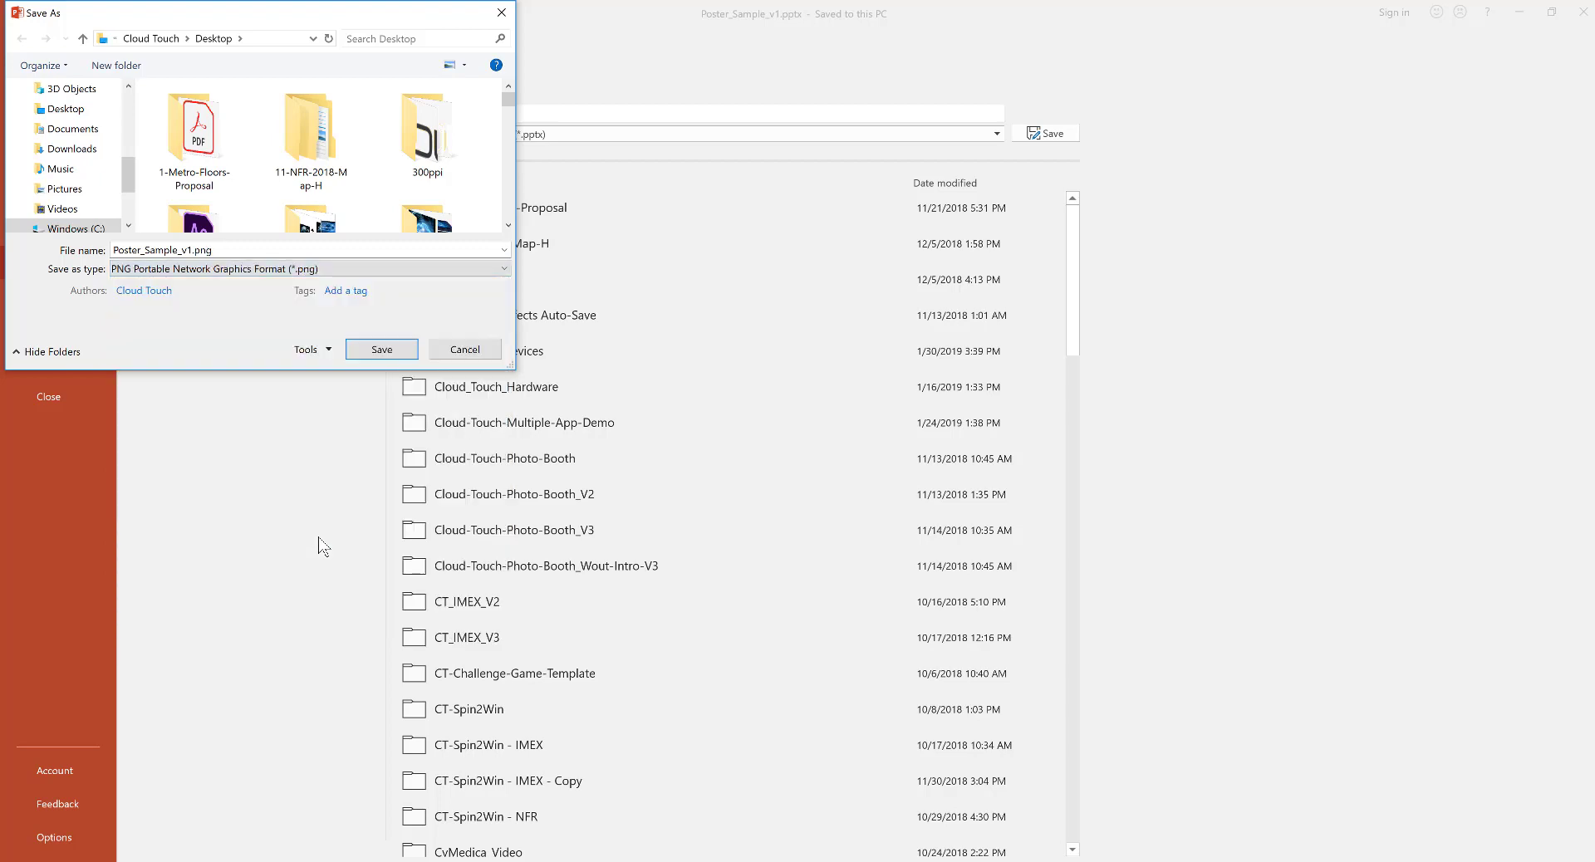
left_click(380, 349)
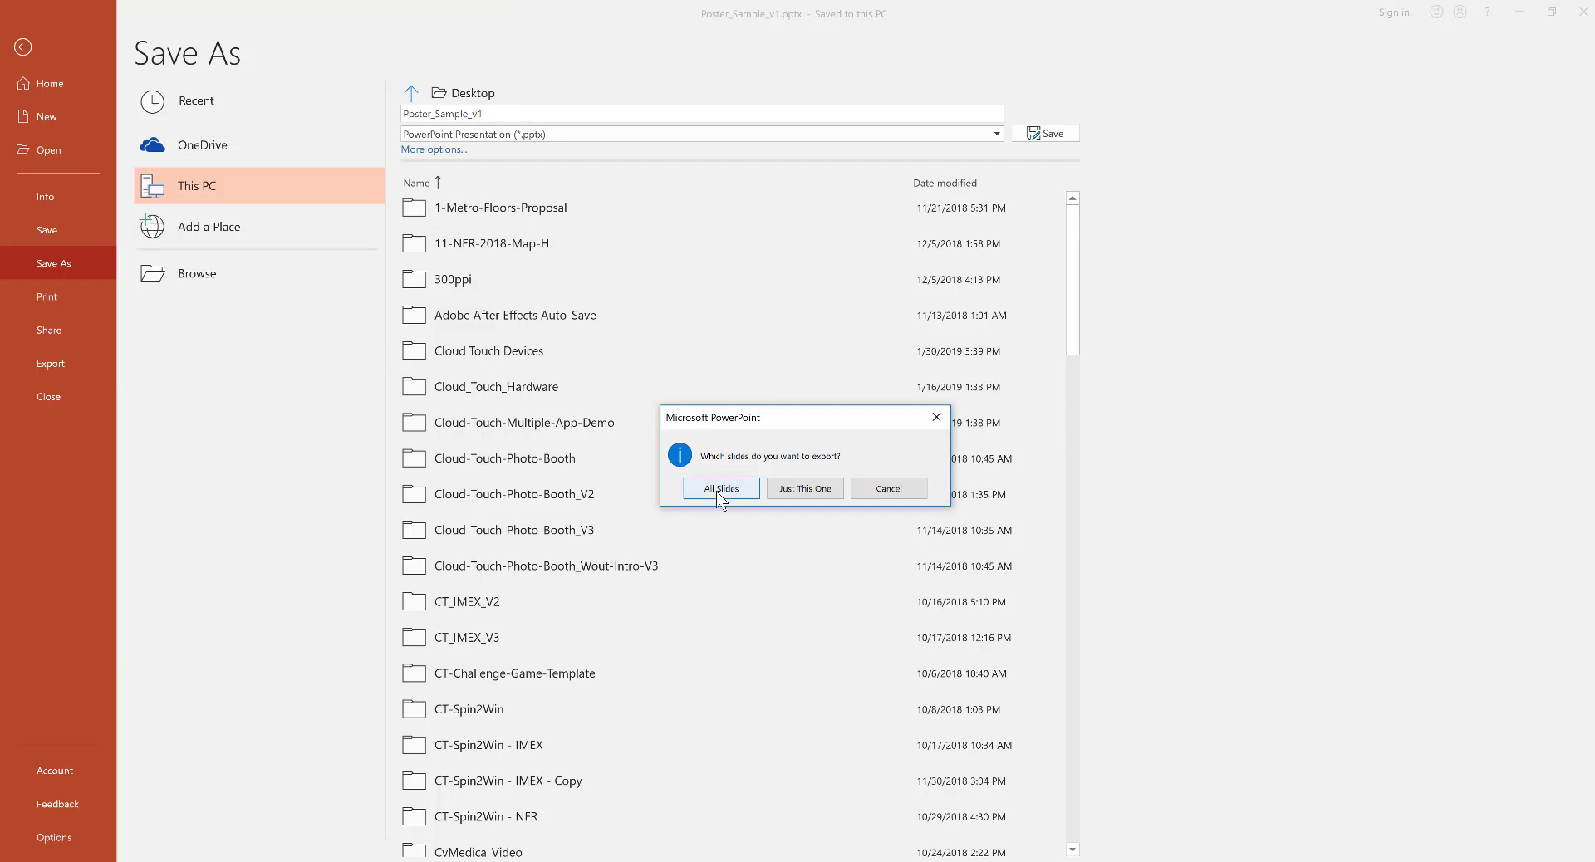
left_click(793, 490)
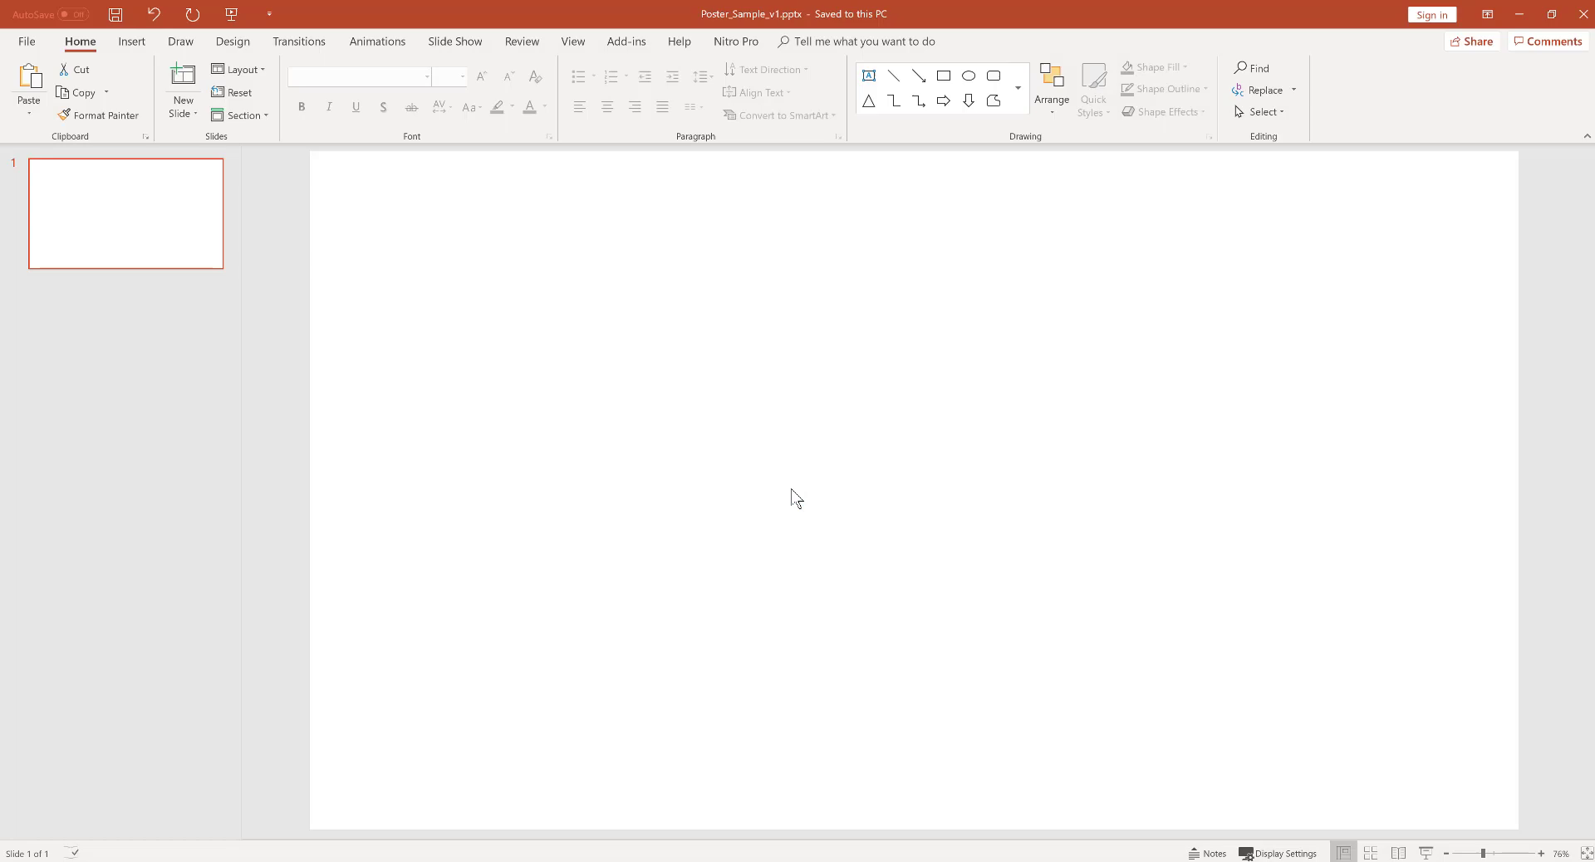
Insert the picture Cloud-Touch-Features-Flyer_001.png from the Sample_PPT_Images folder and move it to the slide's left edge
left_click(131, 42)
left_click(146, 85)
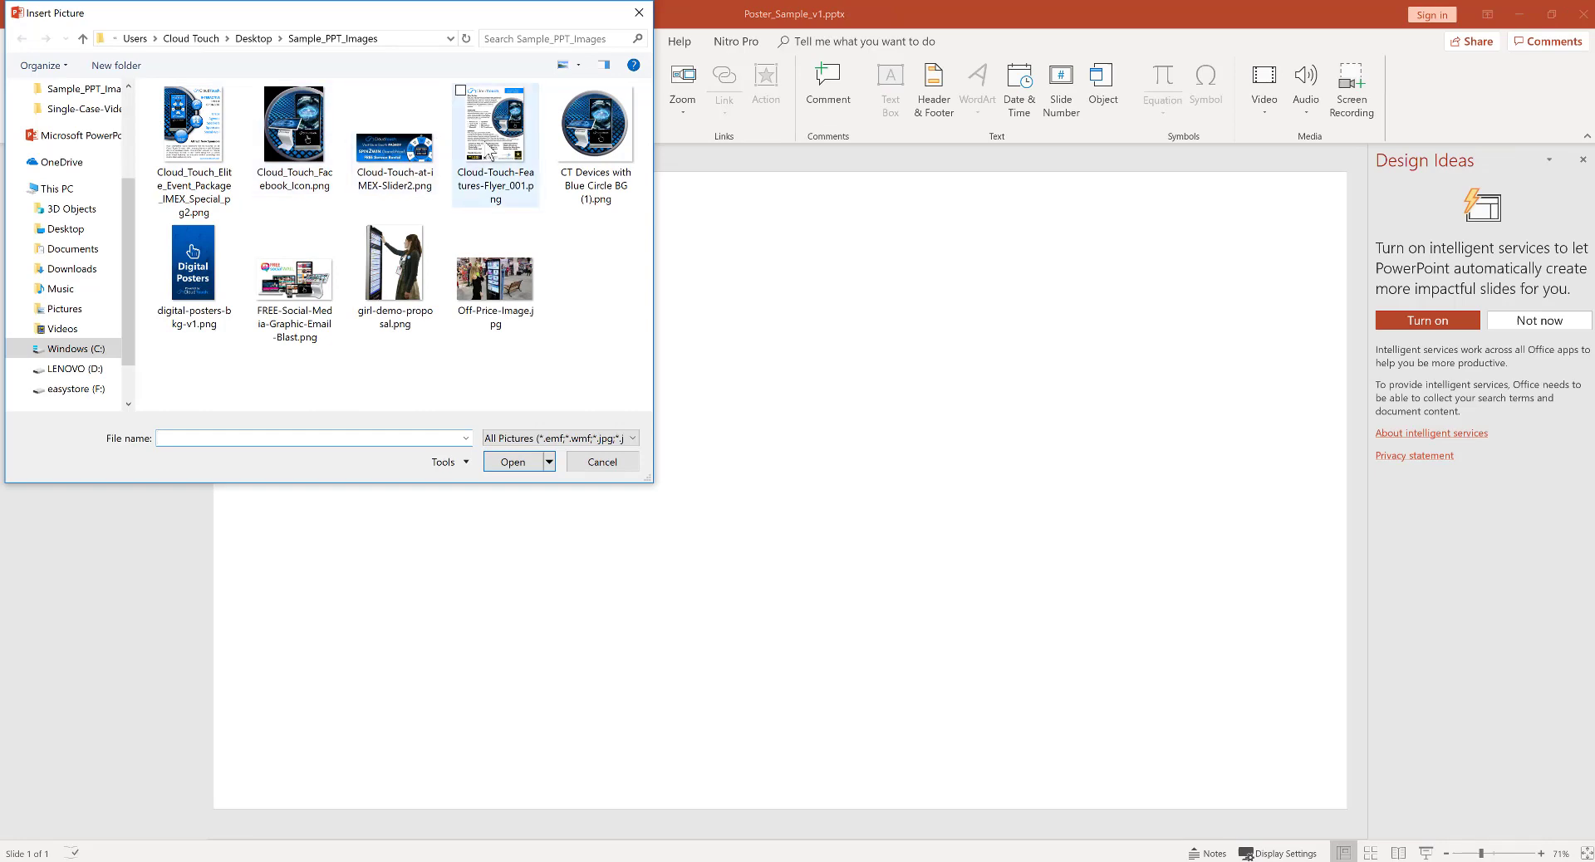
double_click(486, 148)
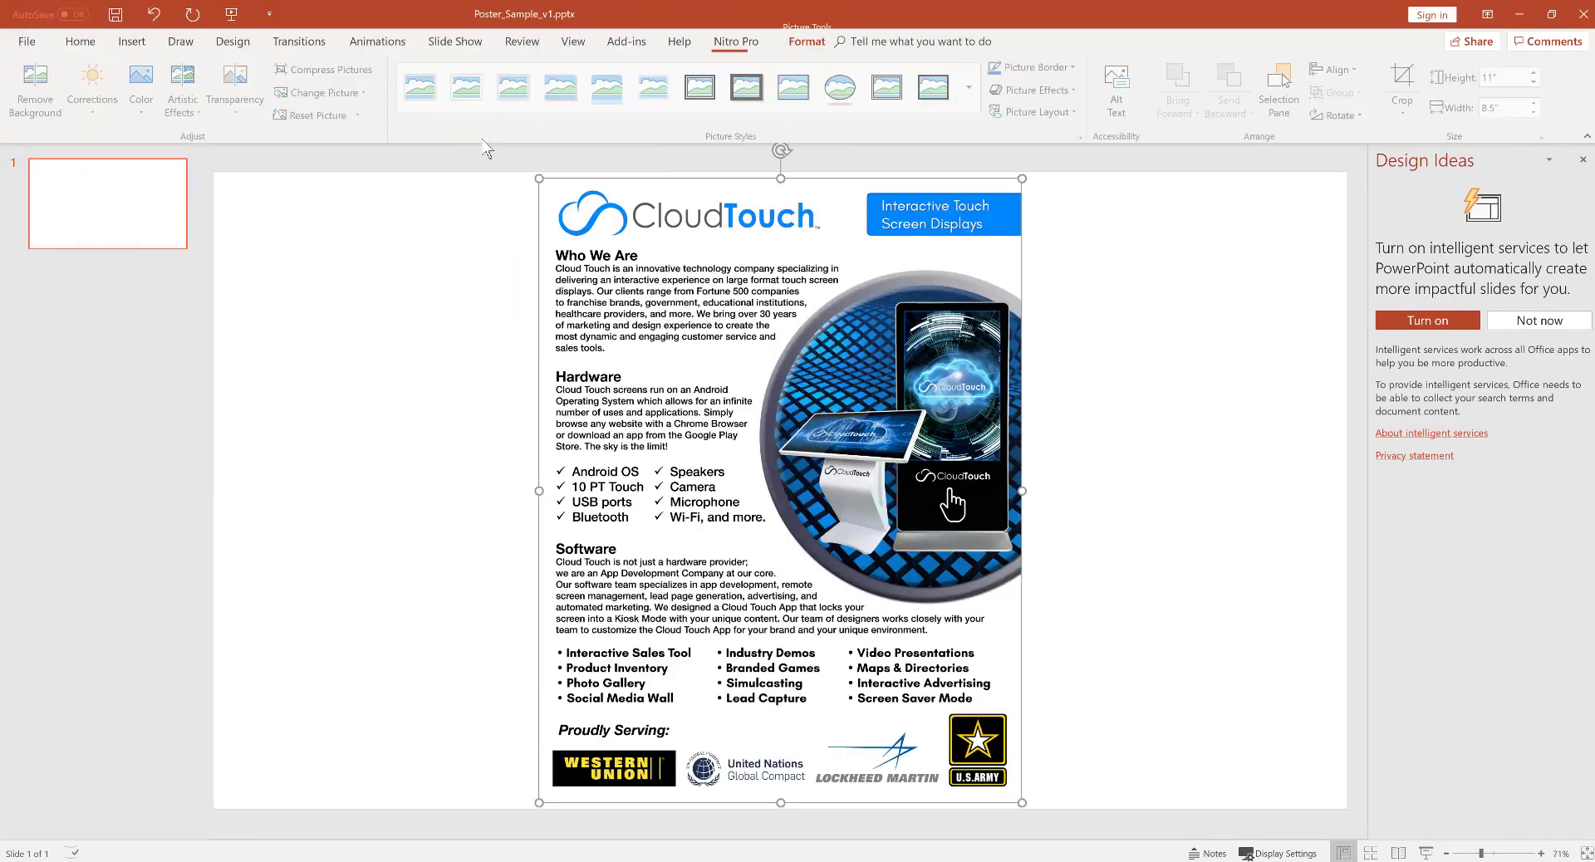
left_click_drag(658, 334, 332, 323)
left_click(847, 355)
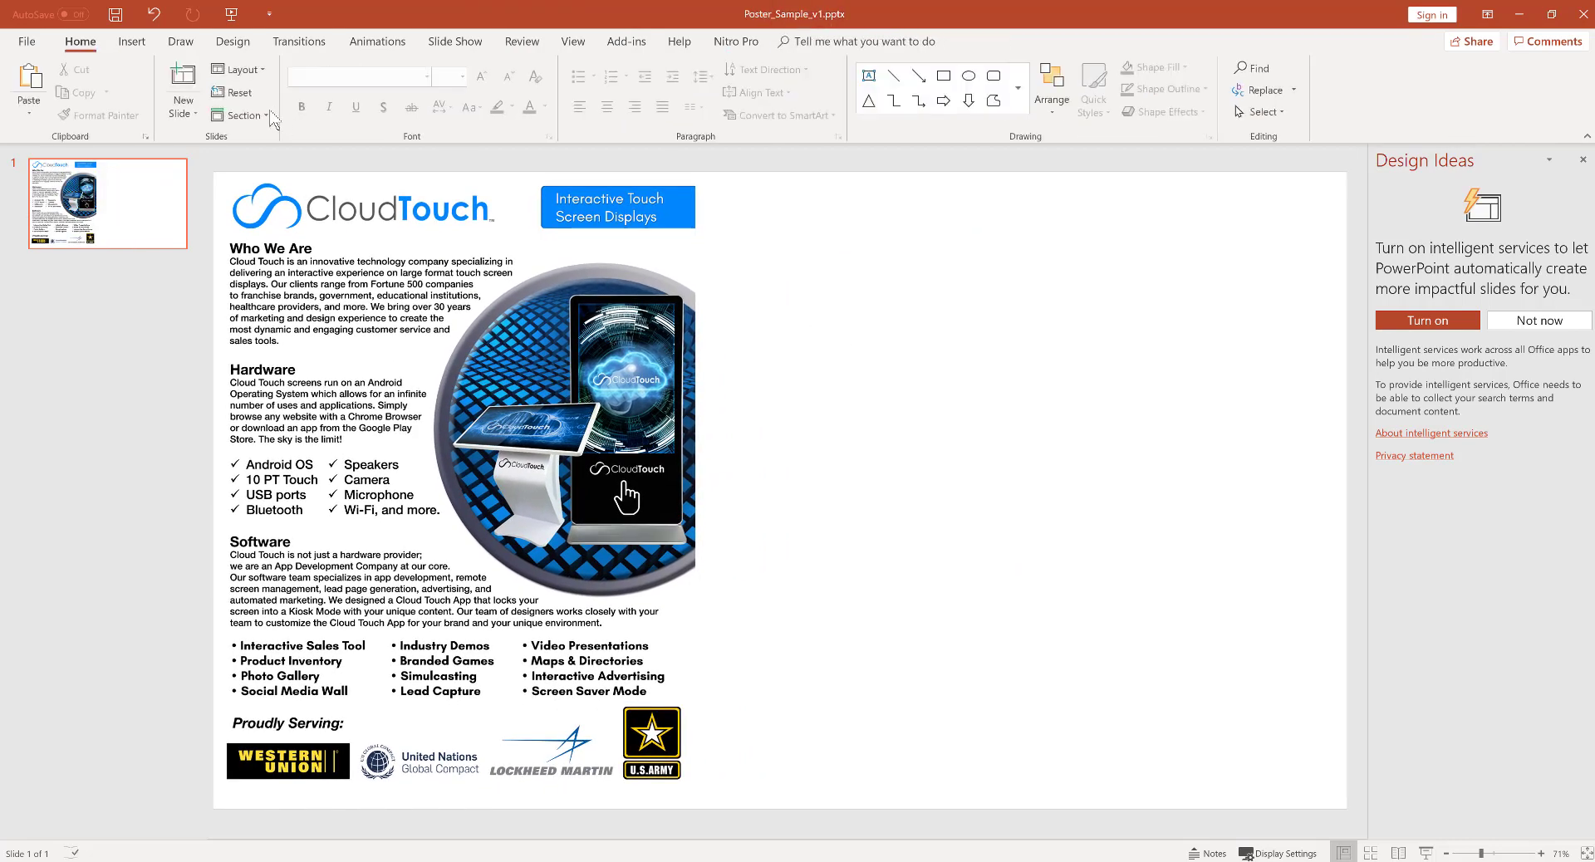
Insert a table with six columns and eight rows and resize it to span the upper slide area beside the flyer
left_click(131, 43)
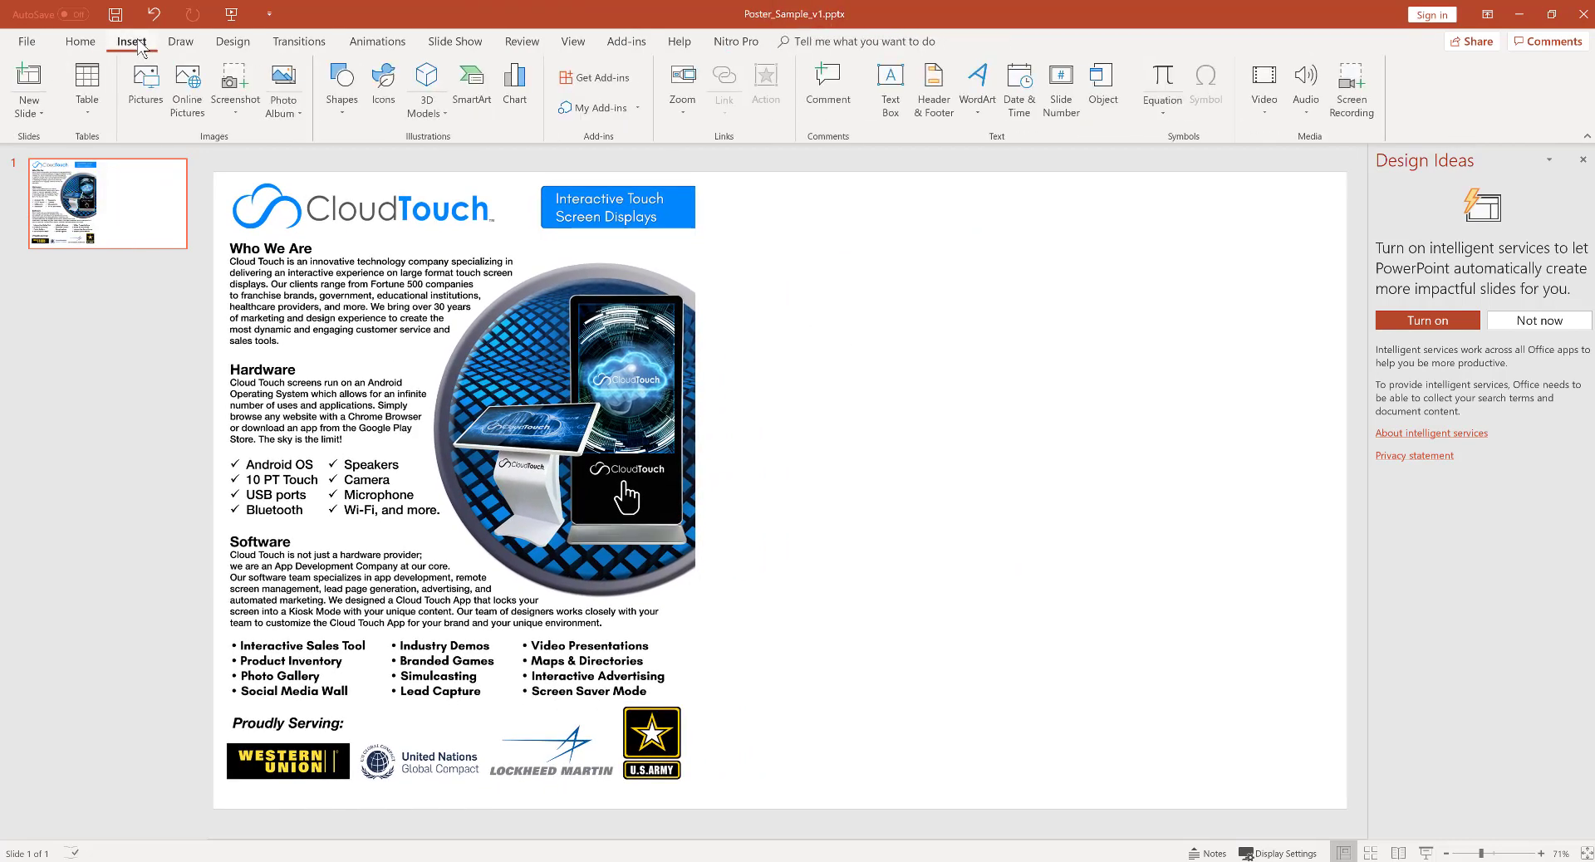
left_click(98, 88)
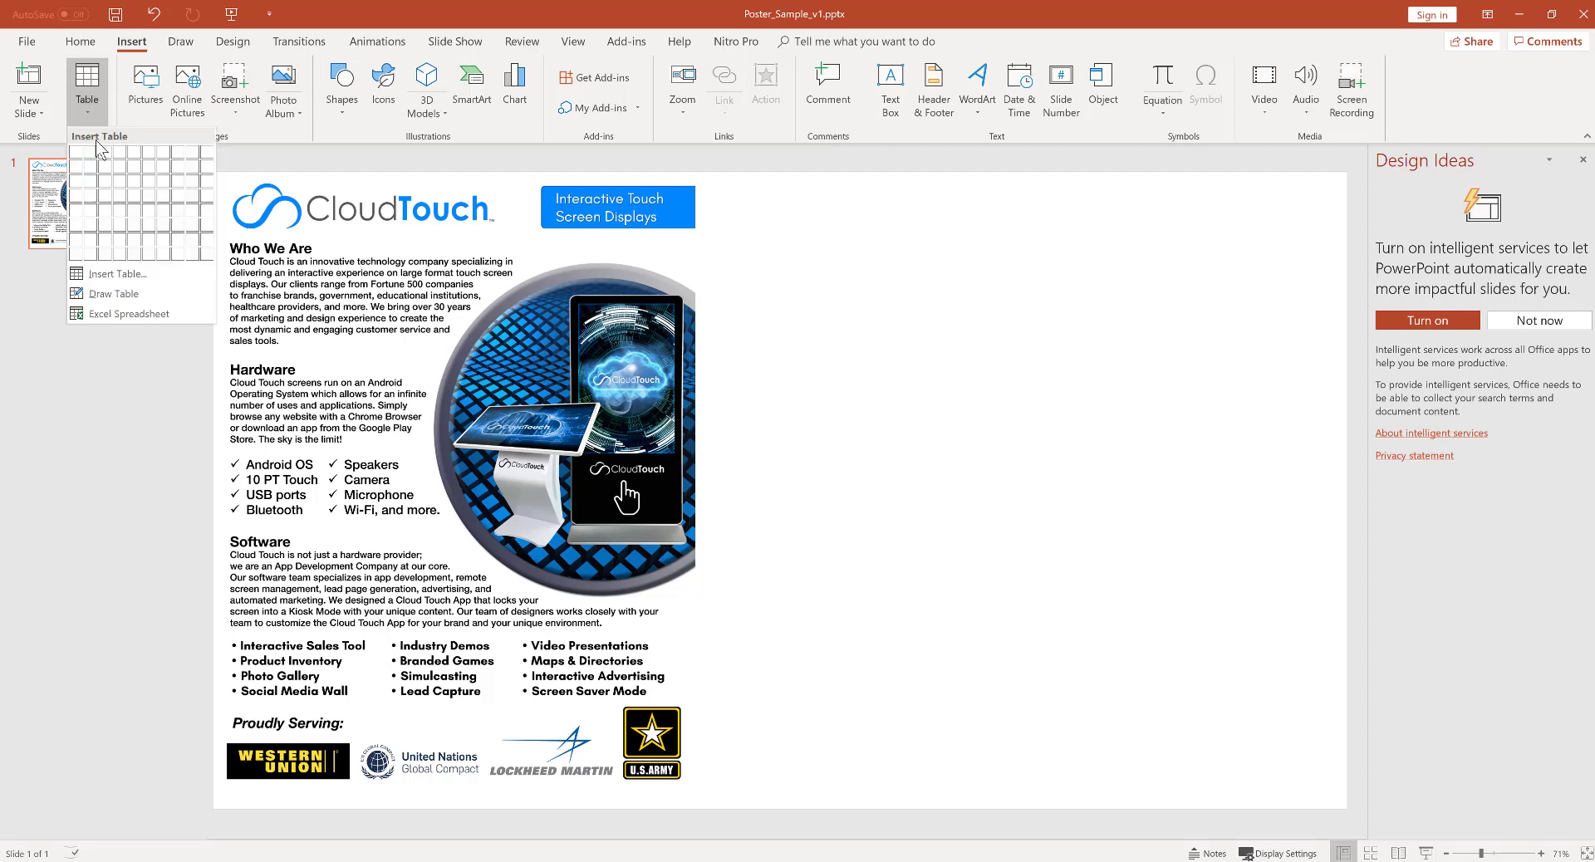
left_click(147, 253)
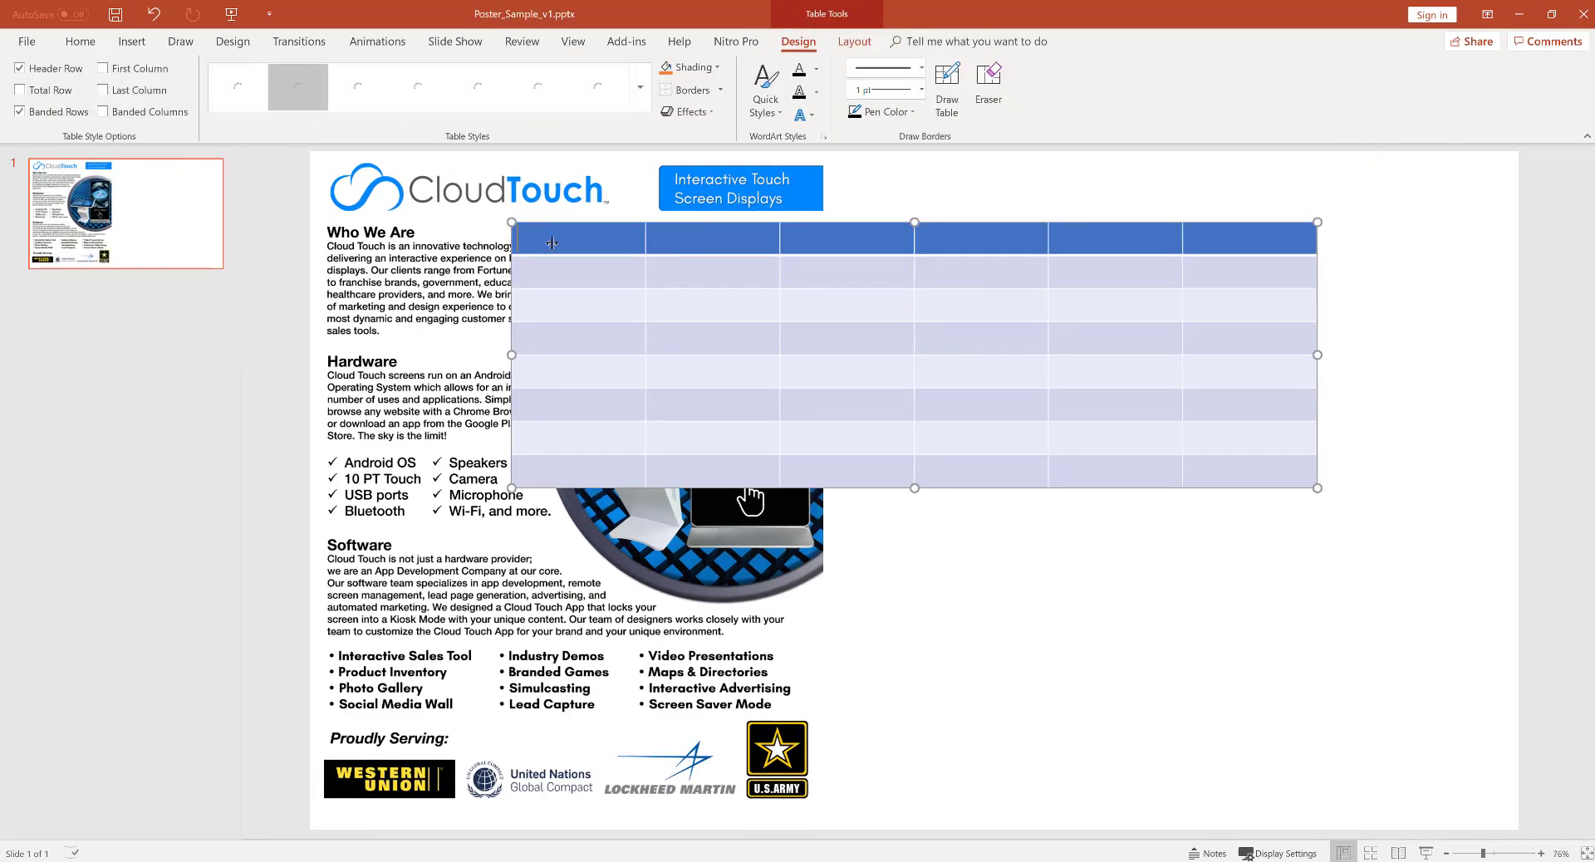
left_click_drag(511, 488, 862, 499)
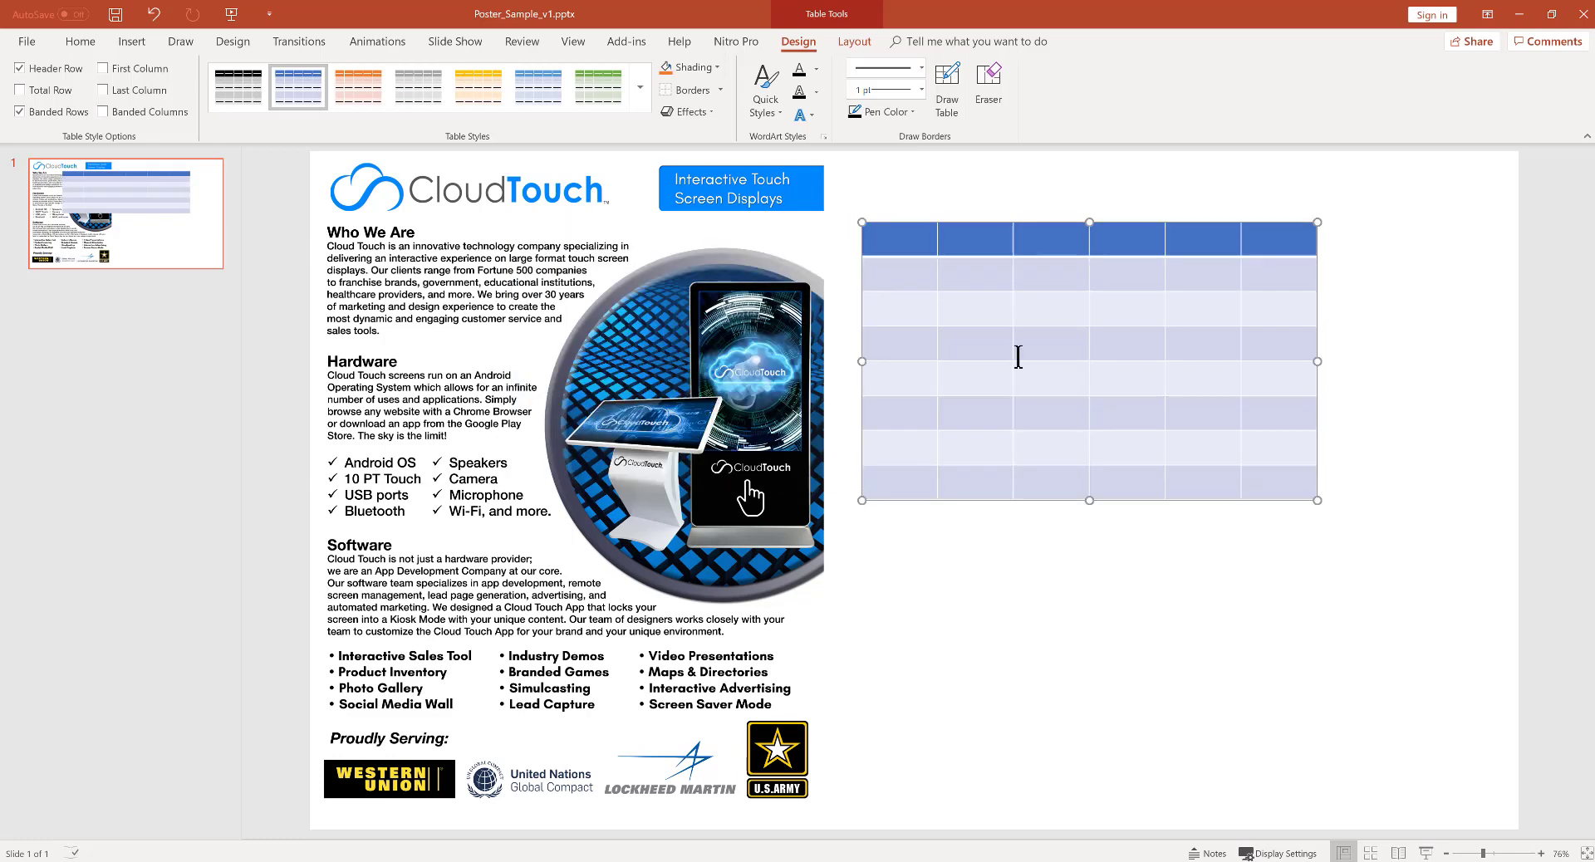
left_click_drag(1352, 208, 1501, 166)
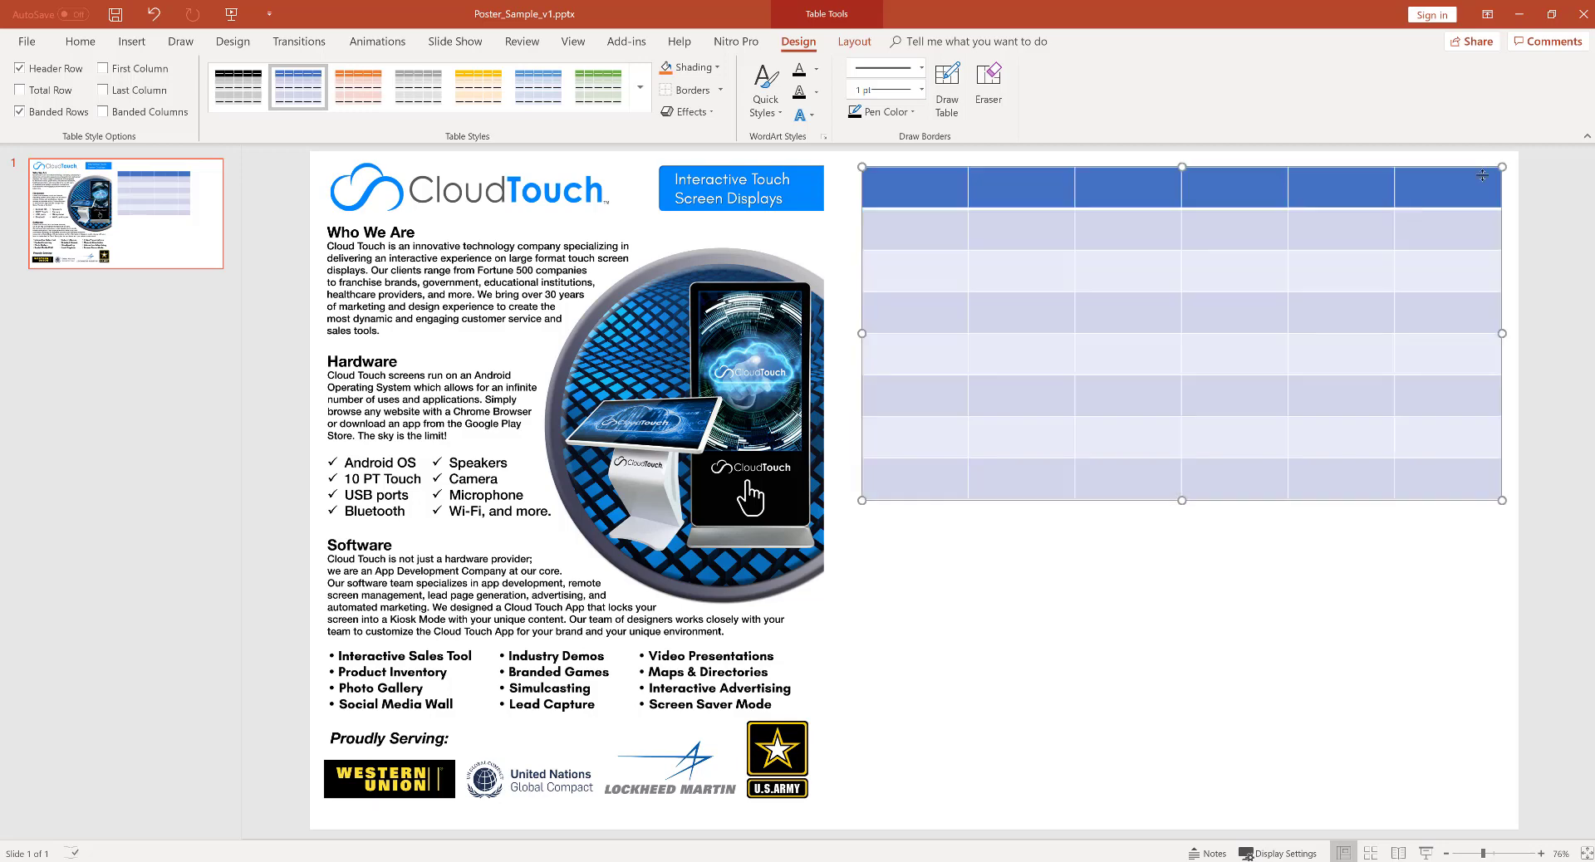
left_click_drag(853, 511, 839, 534)
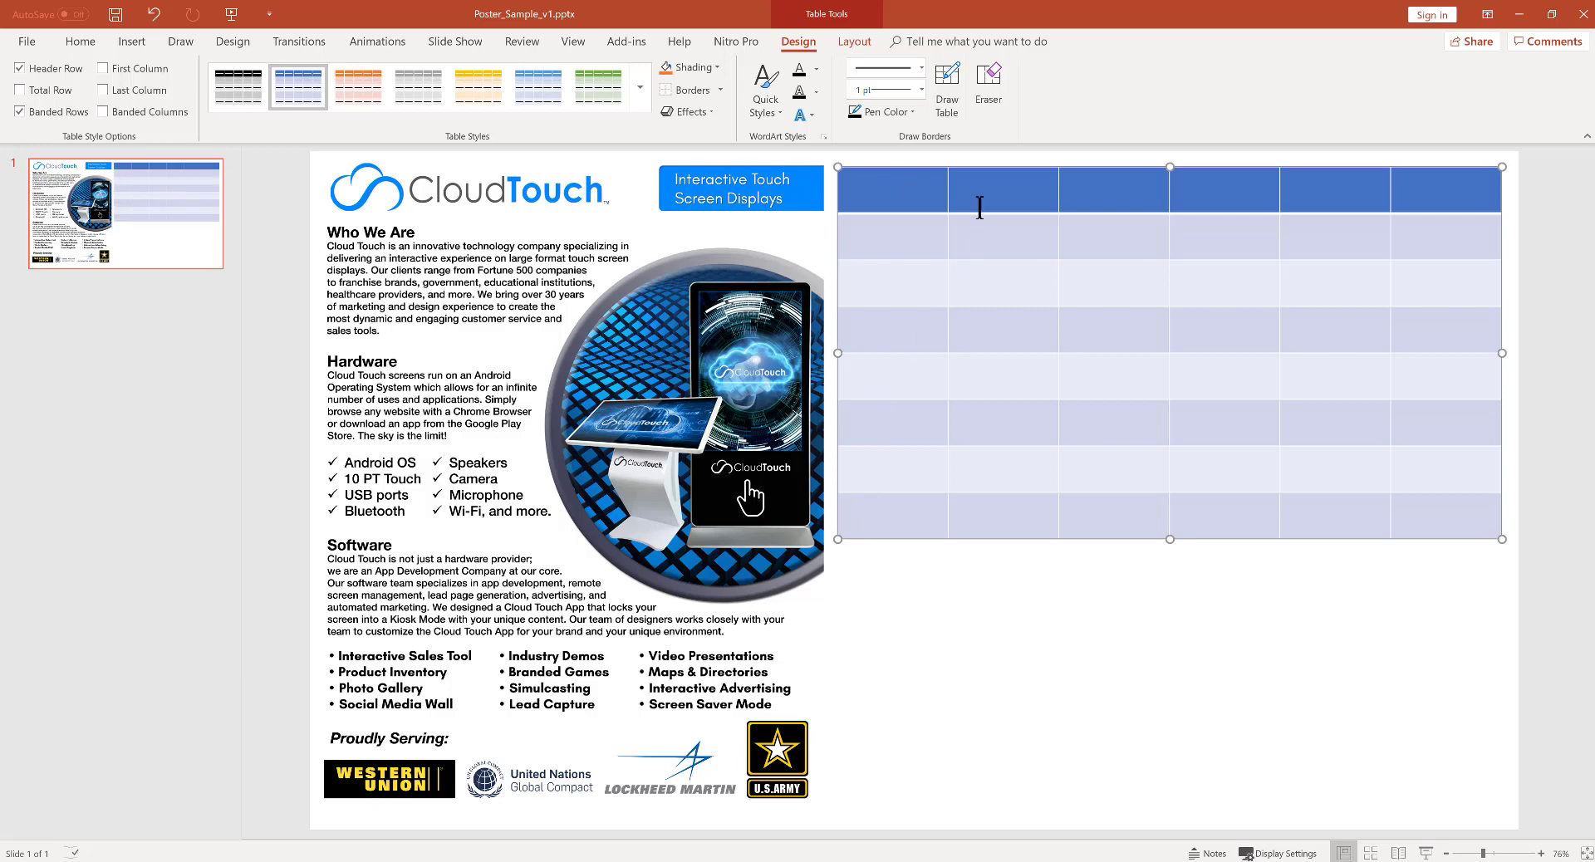
Fill the first three header cells of the table with Sample, Data 1 and Data 2
type("Sample ")
type("Dat")
type("a ")
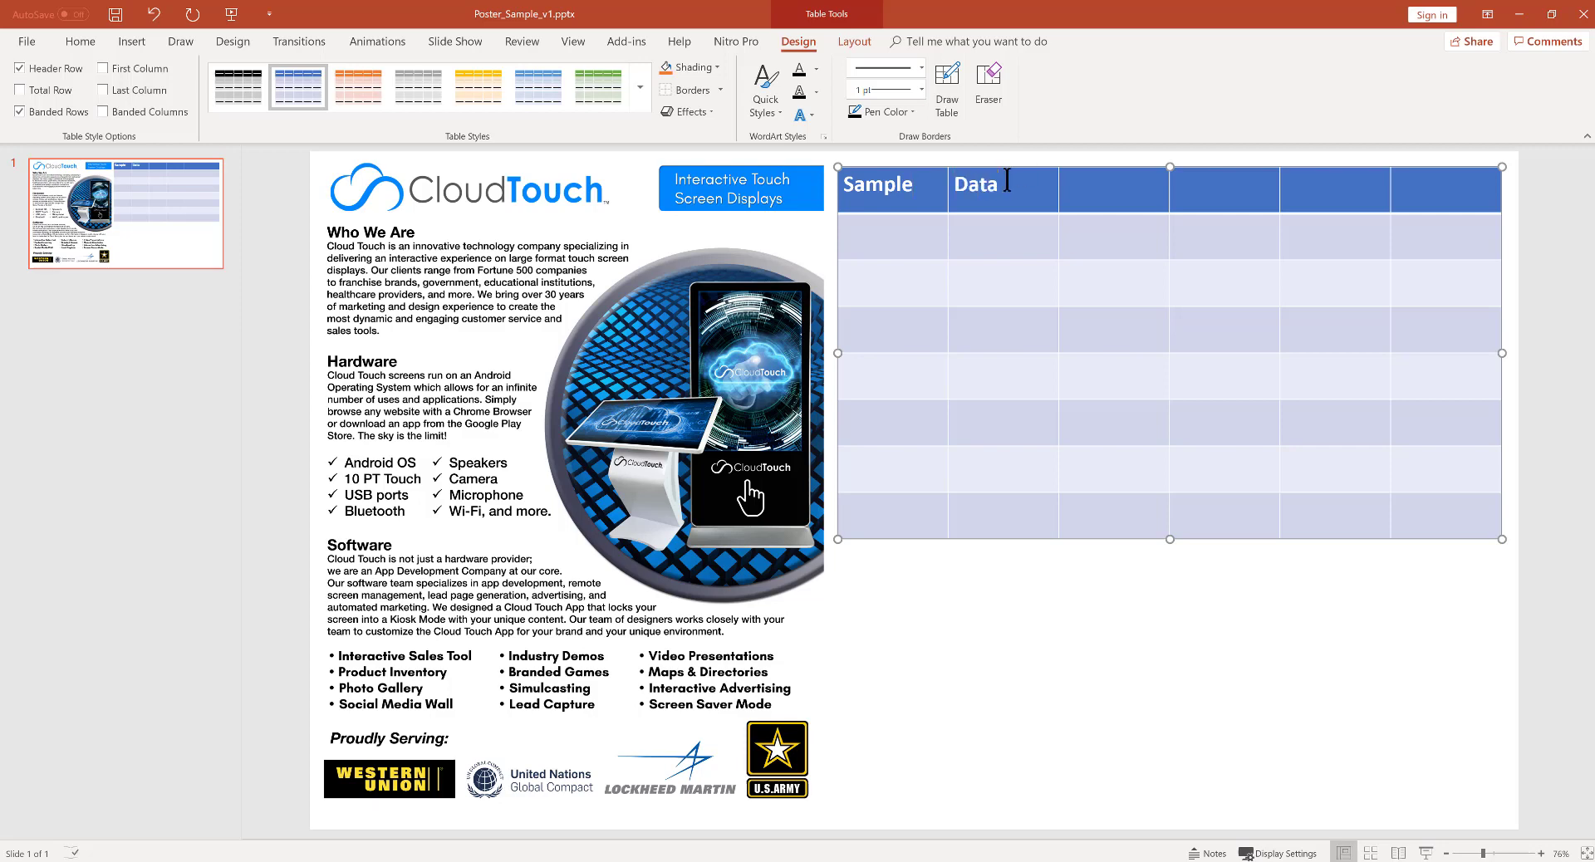
type("1 ")
type("Data 2")
Try the black, light blue and green banded Medium styles on the table
left_click(238, 85)
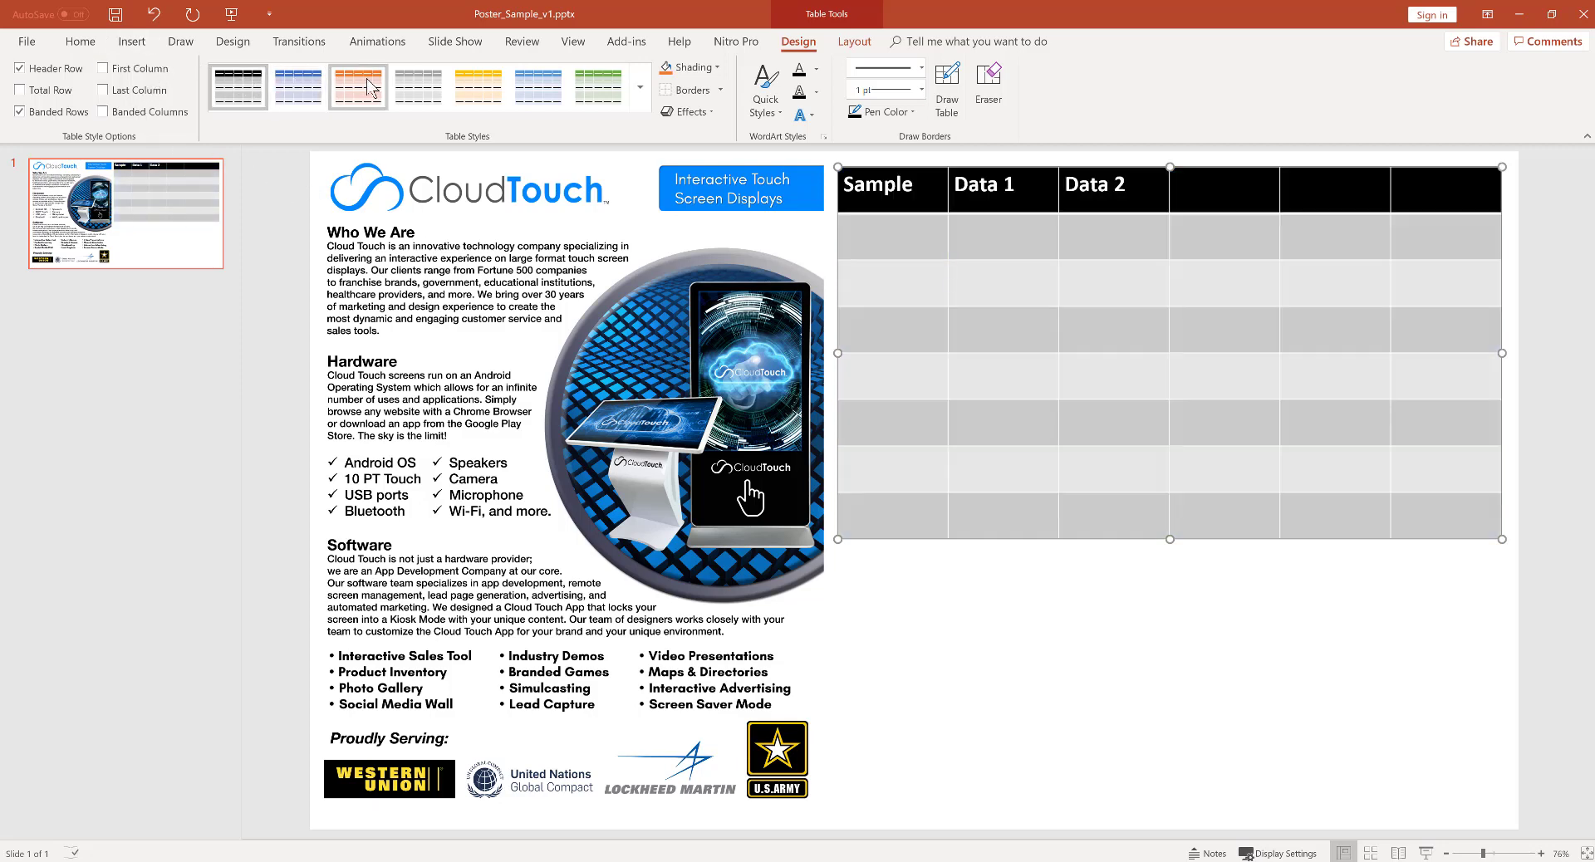
left_click(538, 86)
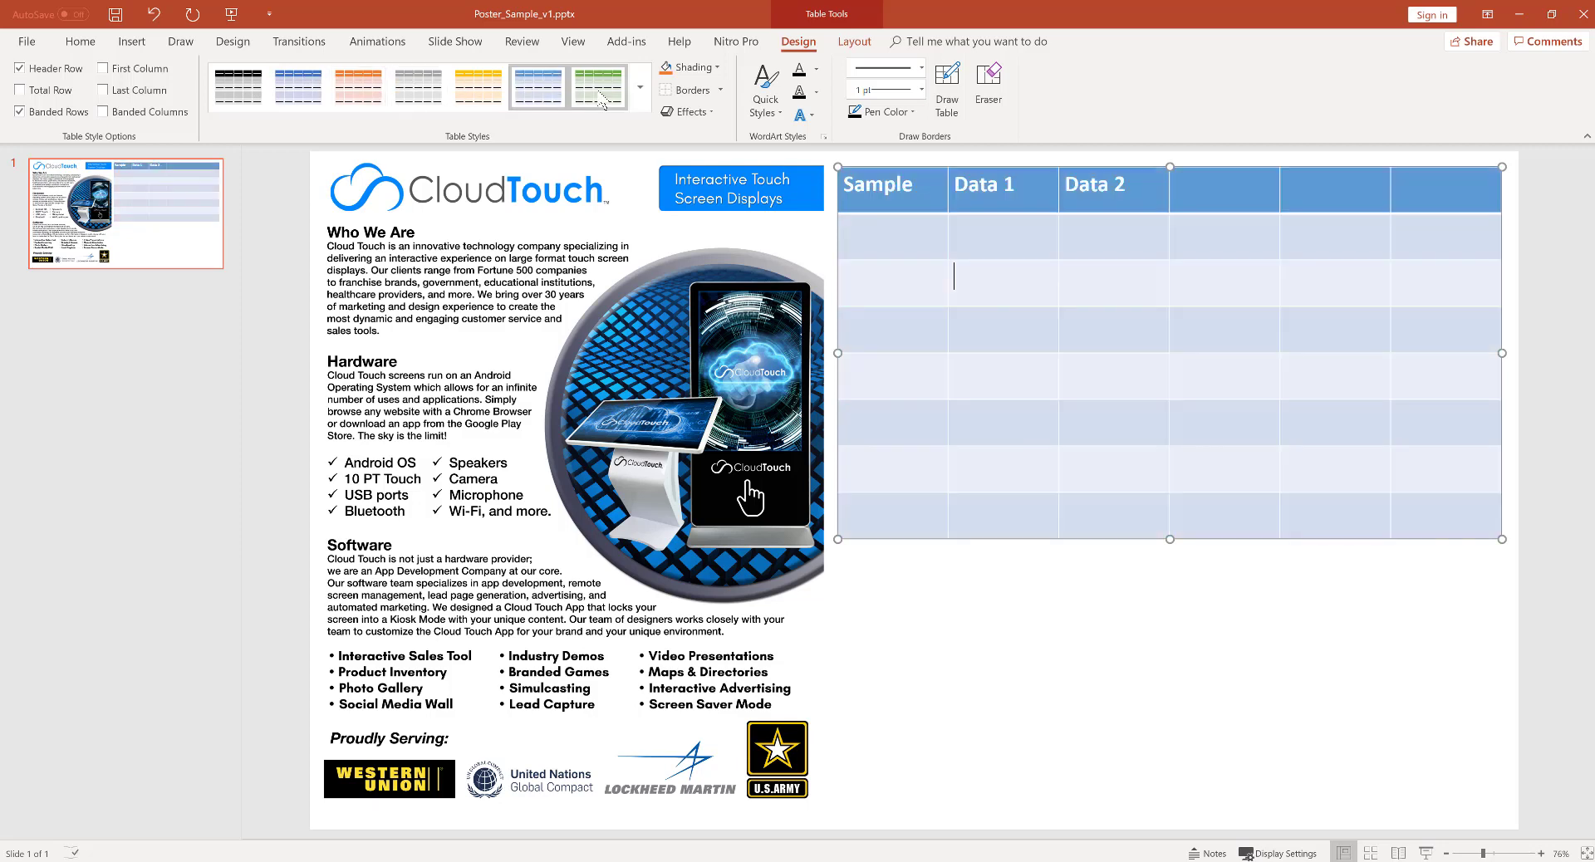
left_click(603, 100)
Apply the Dark table style with a black header and light blue banded rows, and reduce the table's height
left_click(634, 99)
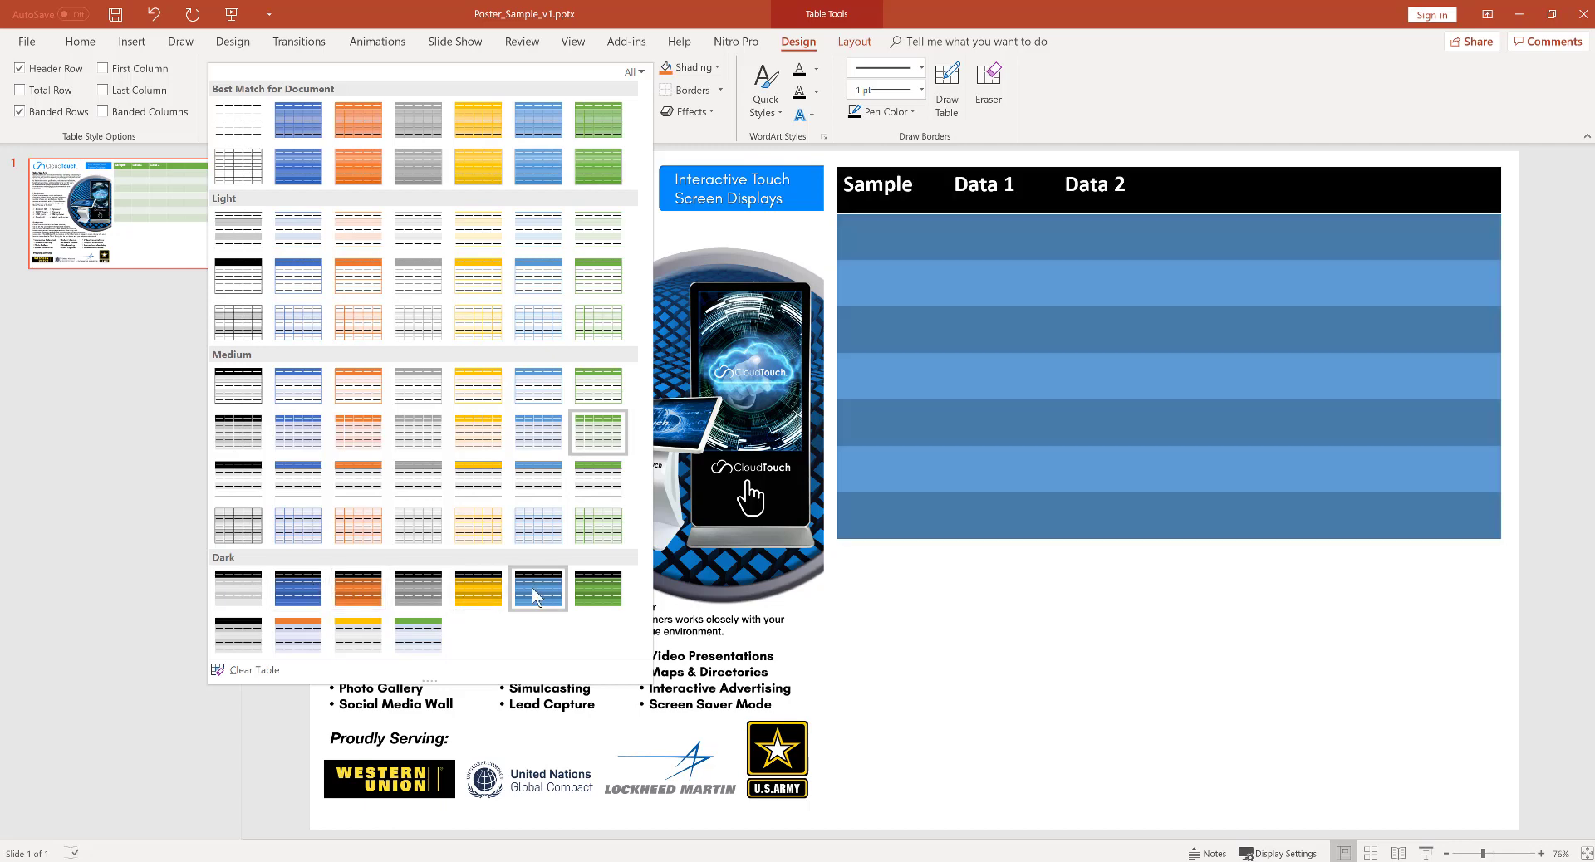
left_click(531, 586)
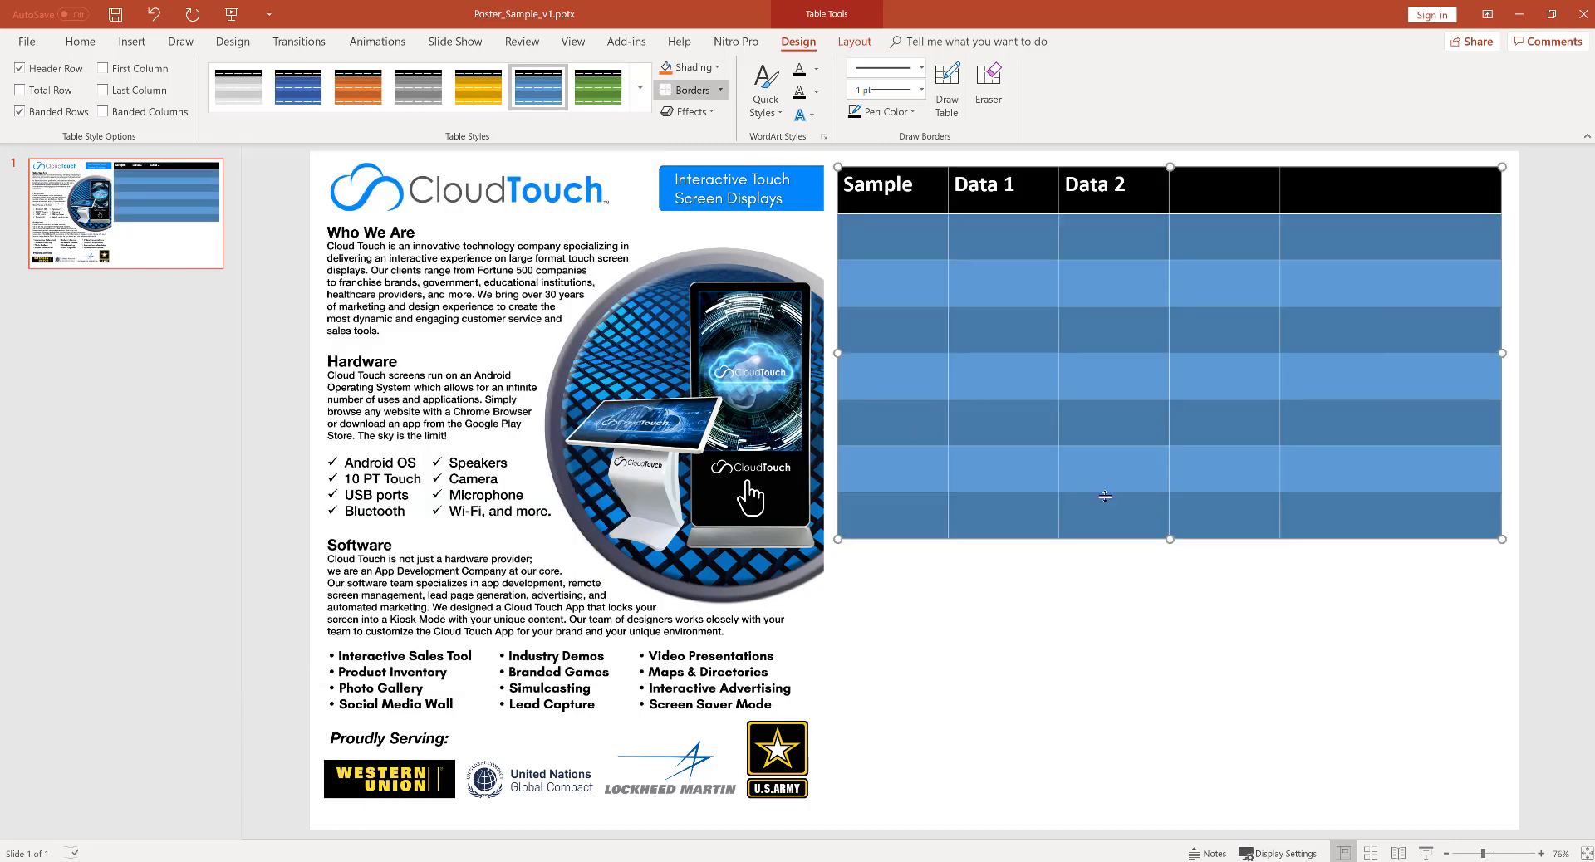
left_click_drag(1166, 527, 1163, 459)
left_click(1094, 560)
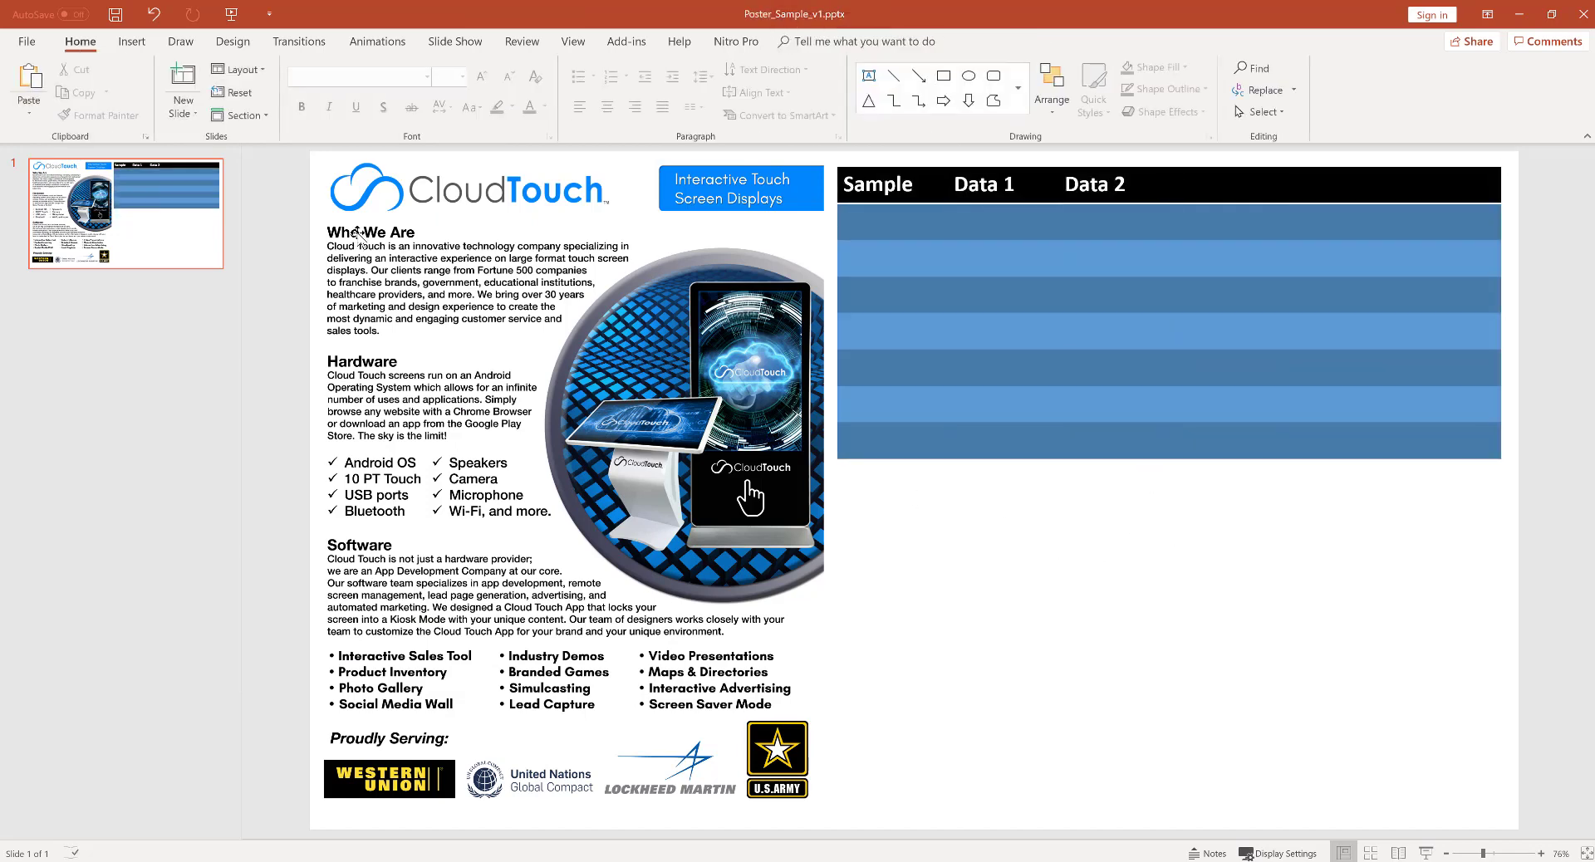
Insert the picture girl-demo-proposal.png from the Sample_PPT_Images folder
left_click(133, 41)
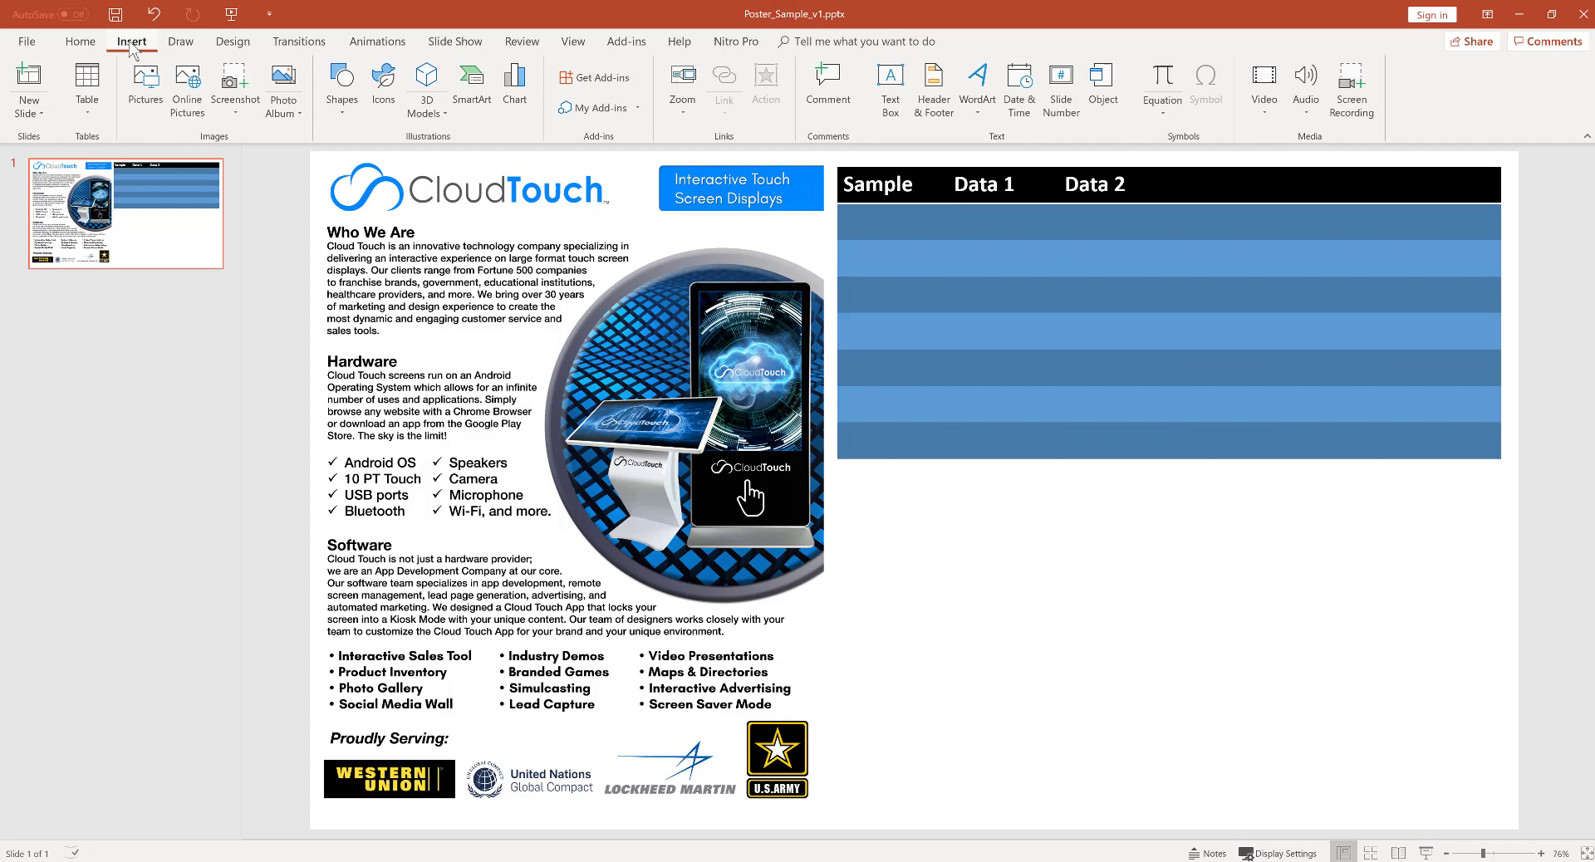
left_click(155, 88)
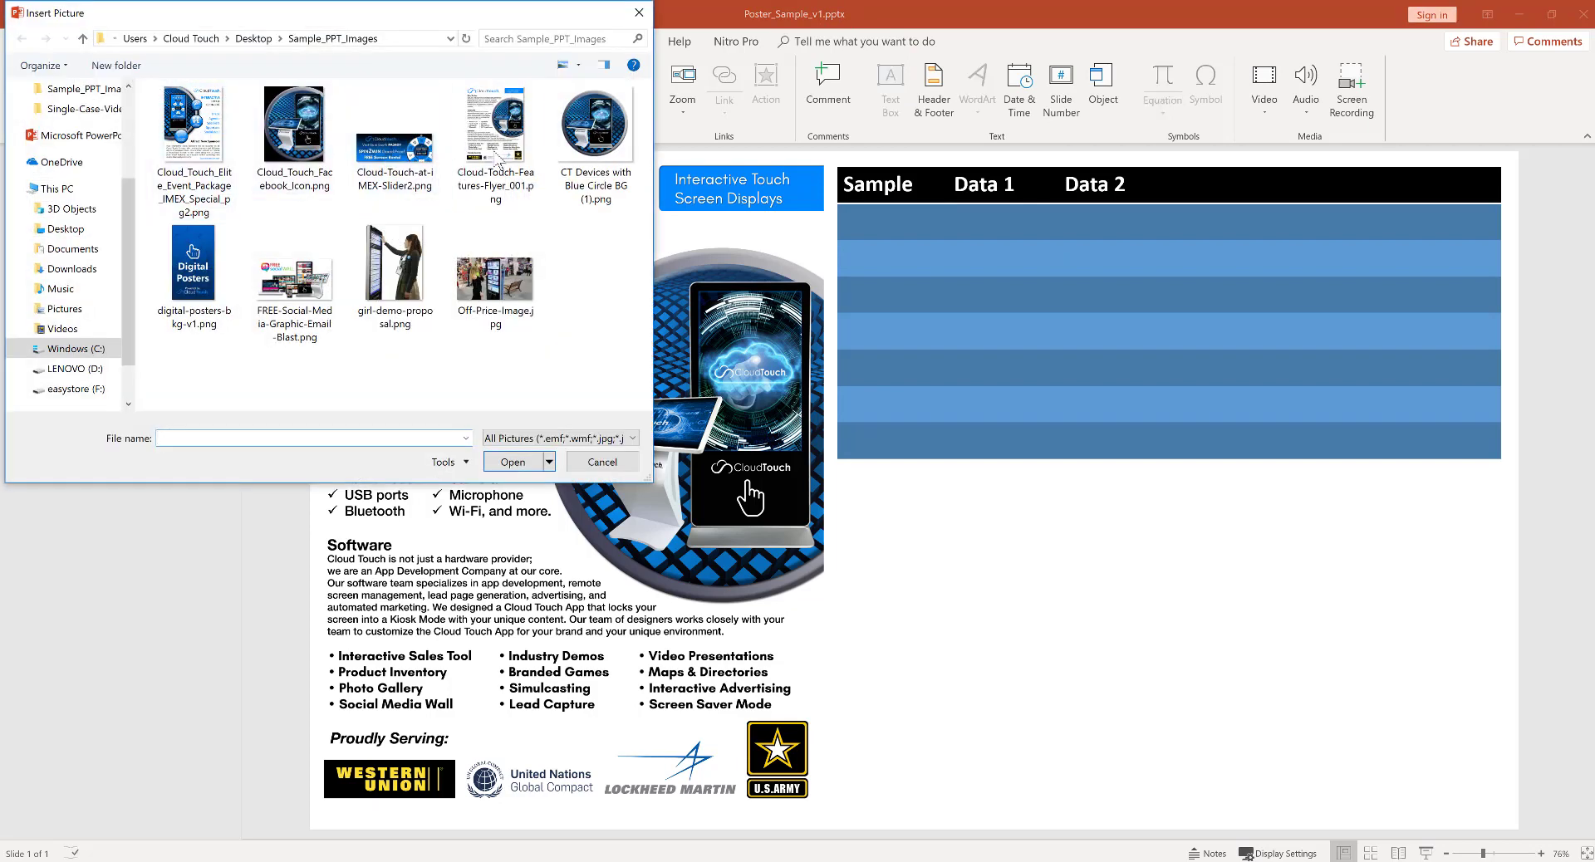
left_click(400, 259)
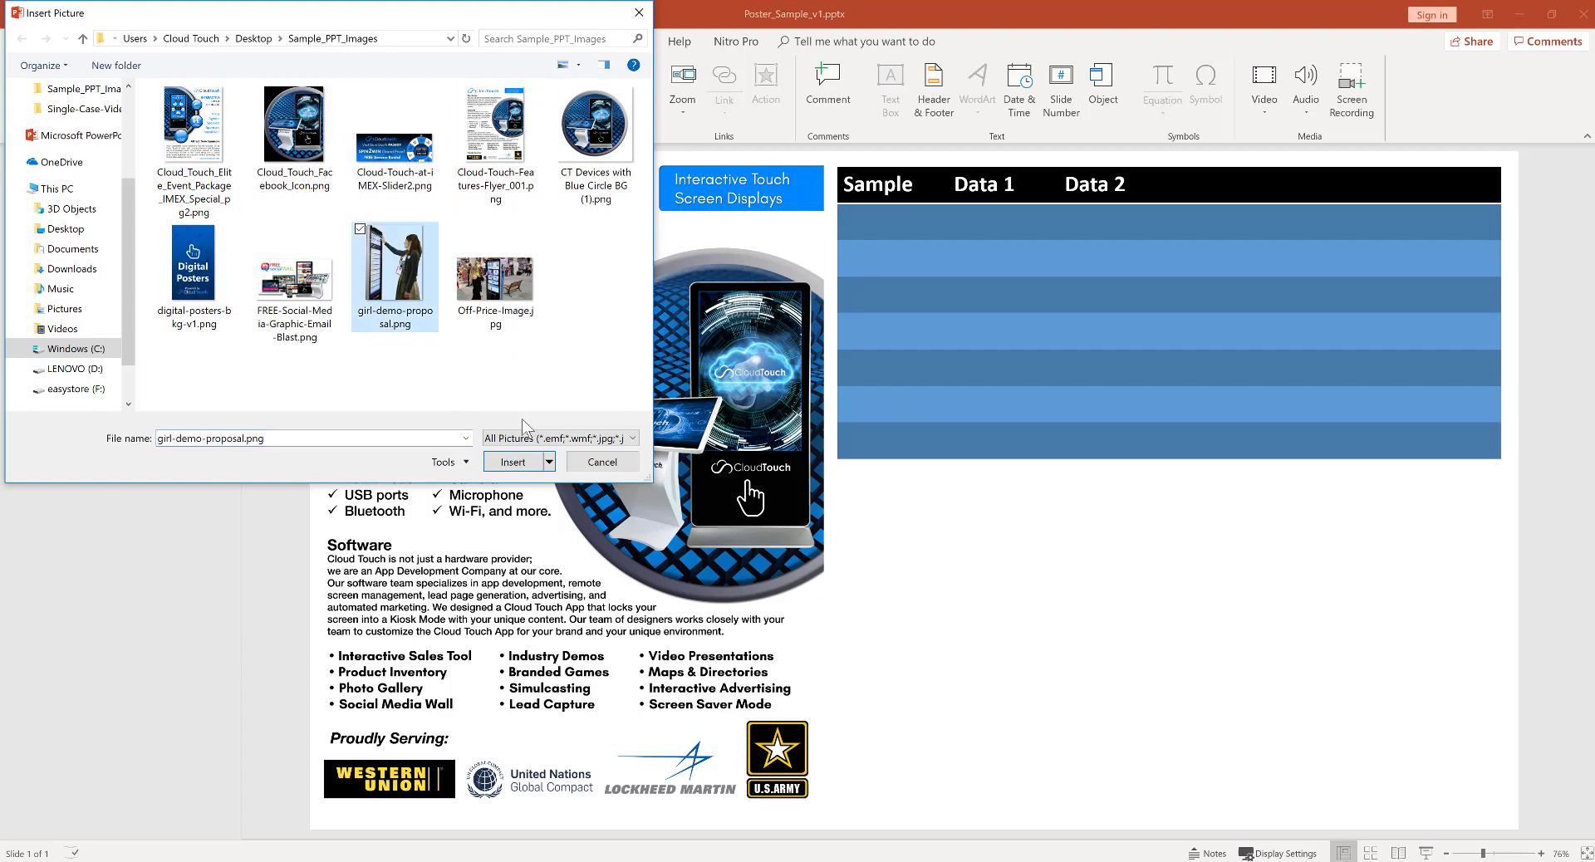
left_click(515, 462)
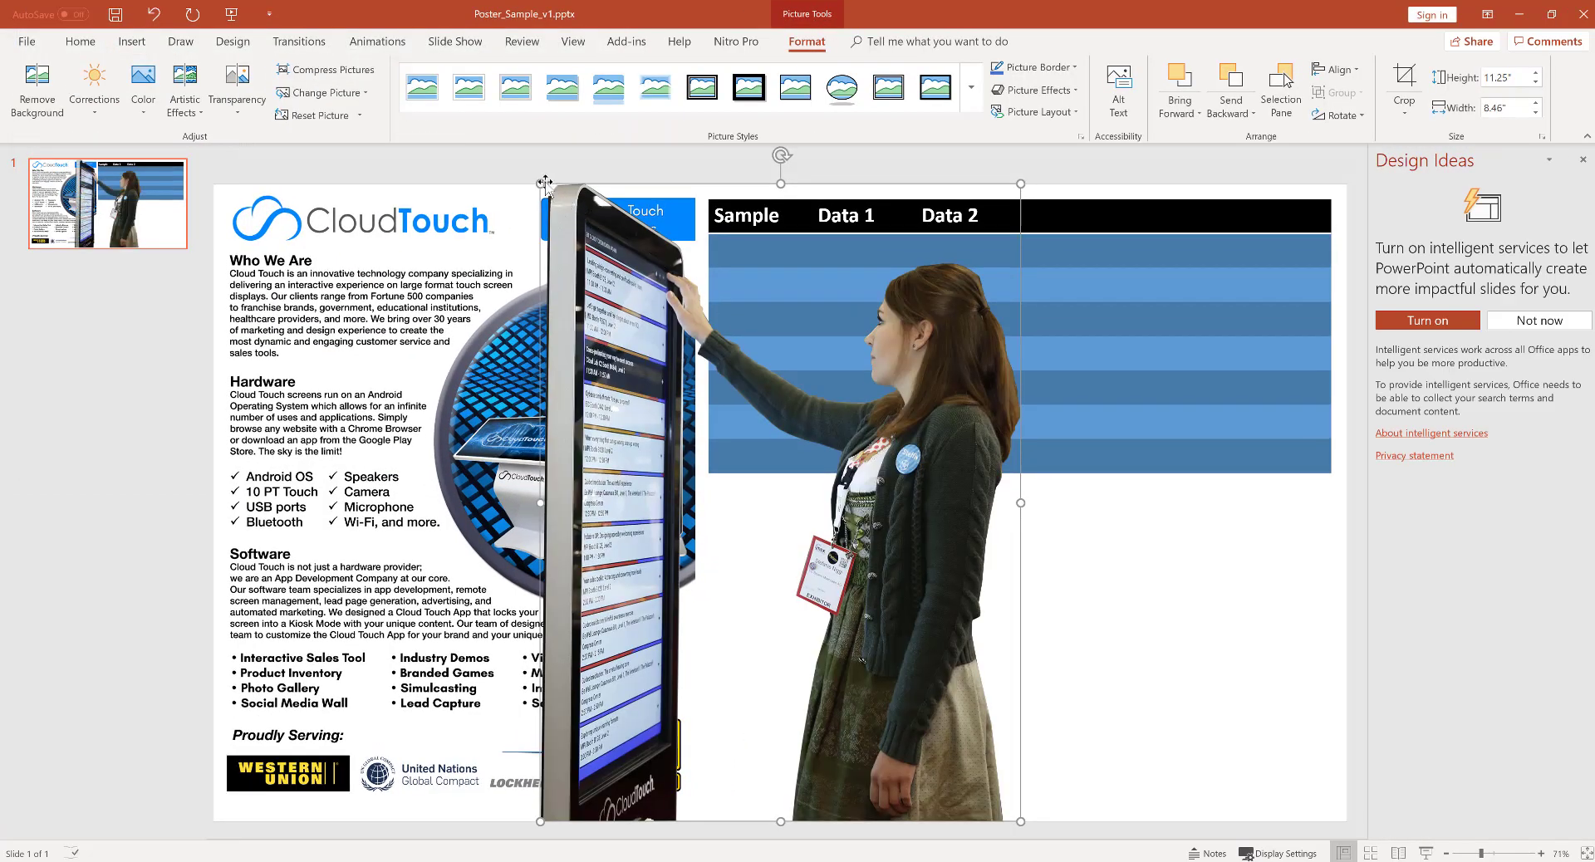
Scale the woman-at-kiosk picture to about 5.87 x 4.41 in and place it in the slide's lower-right corner below the table
left_click_drag(540, 181, 847, 487)
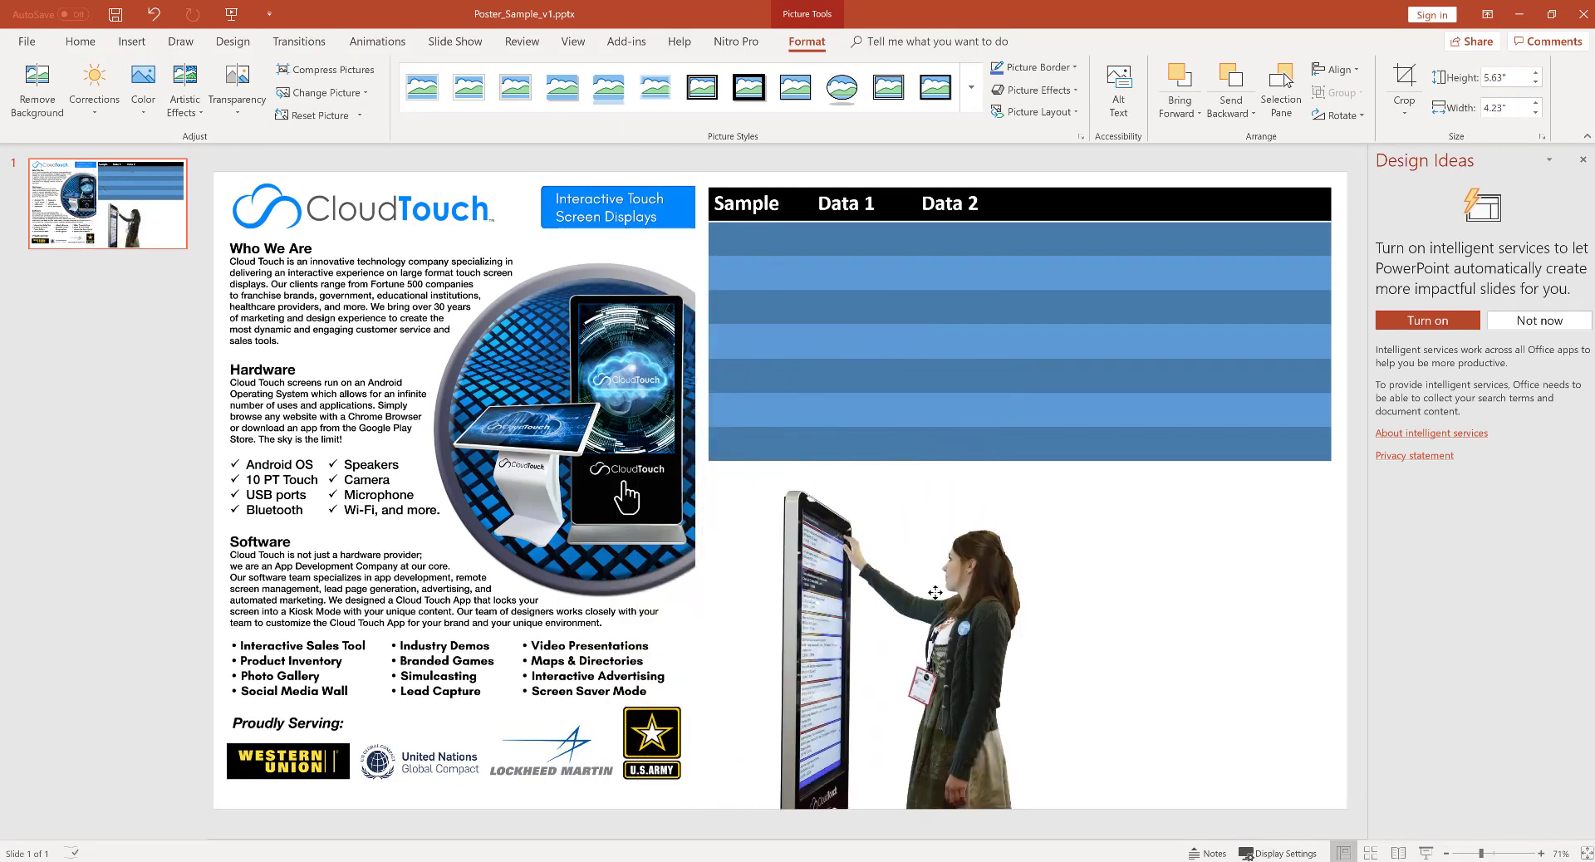
left_click_drag(825, 594, 1126, 587)
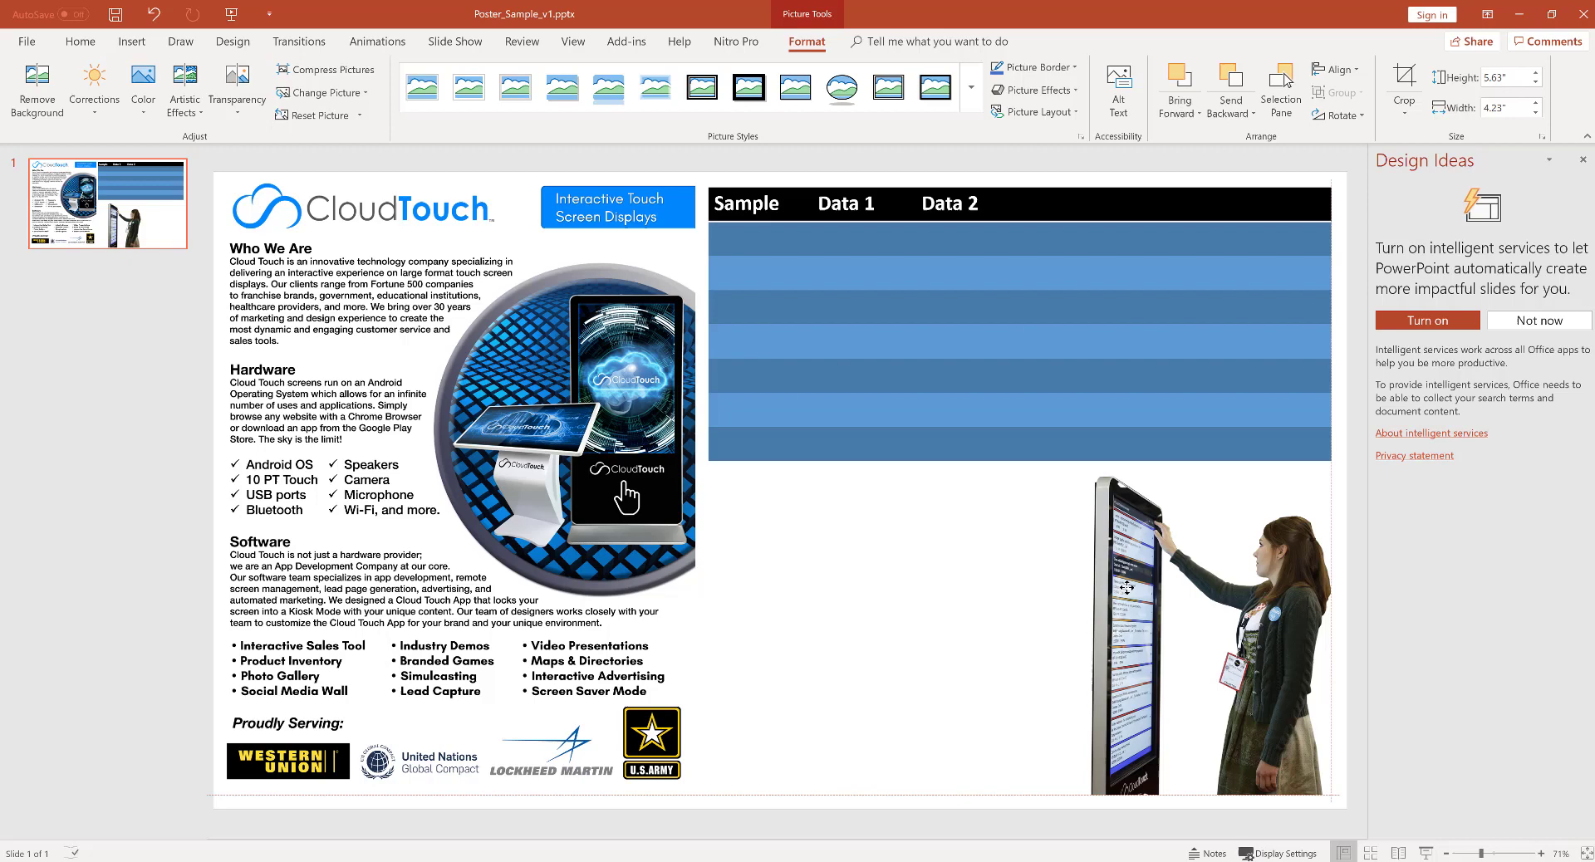
left_click_drag(1095, 480, 1084, 479)
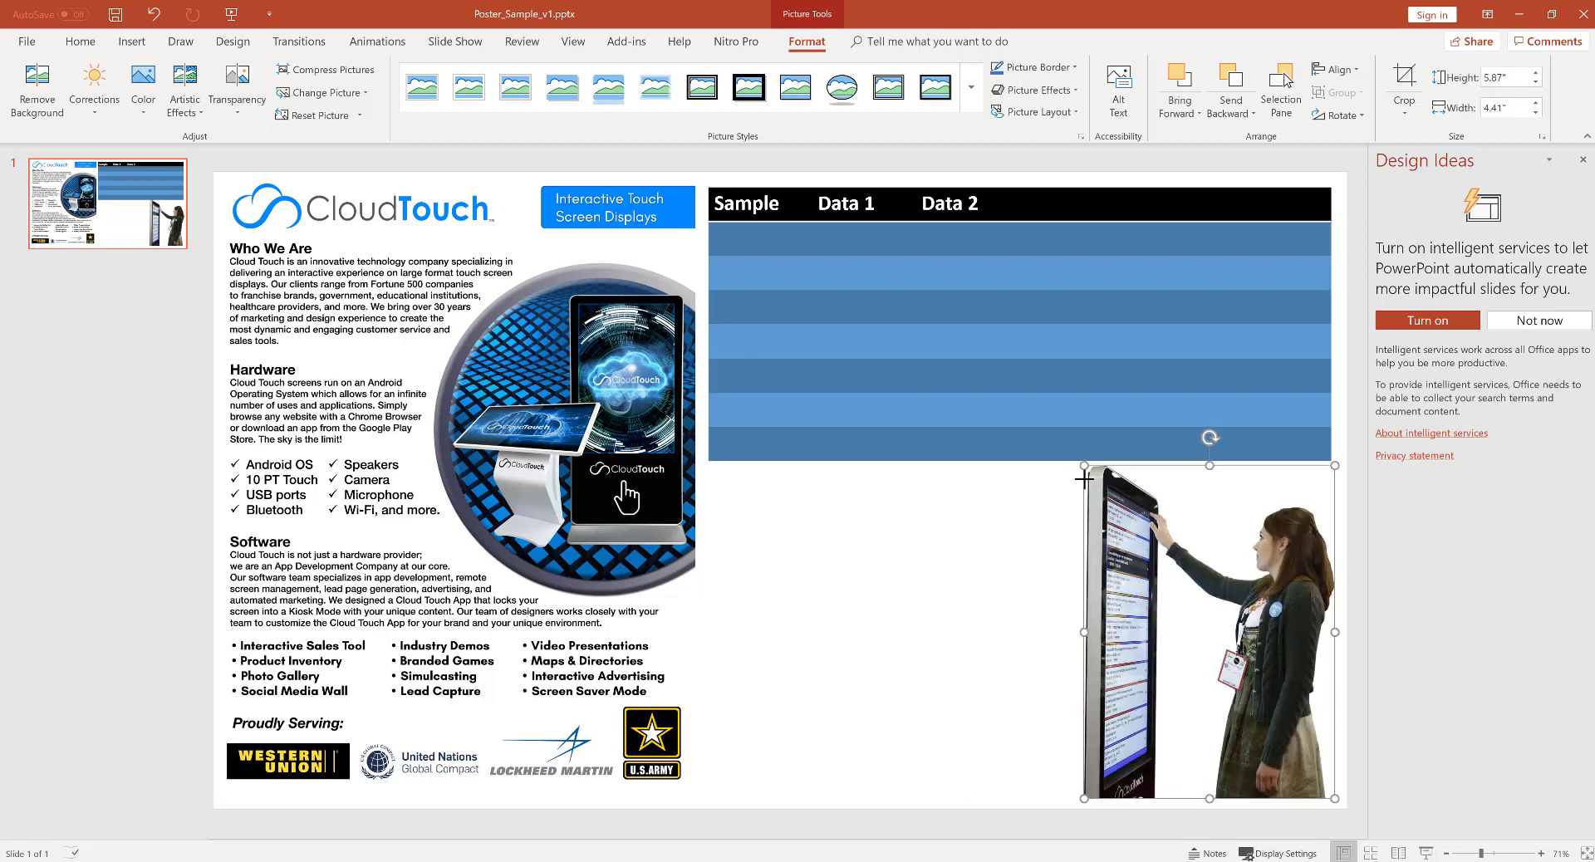
left_click(844, 605)
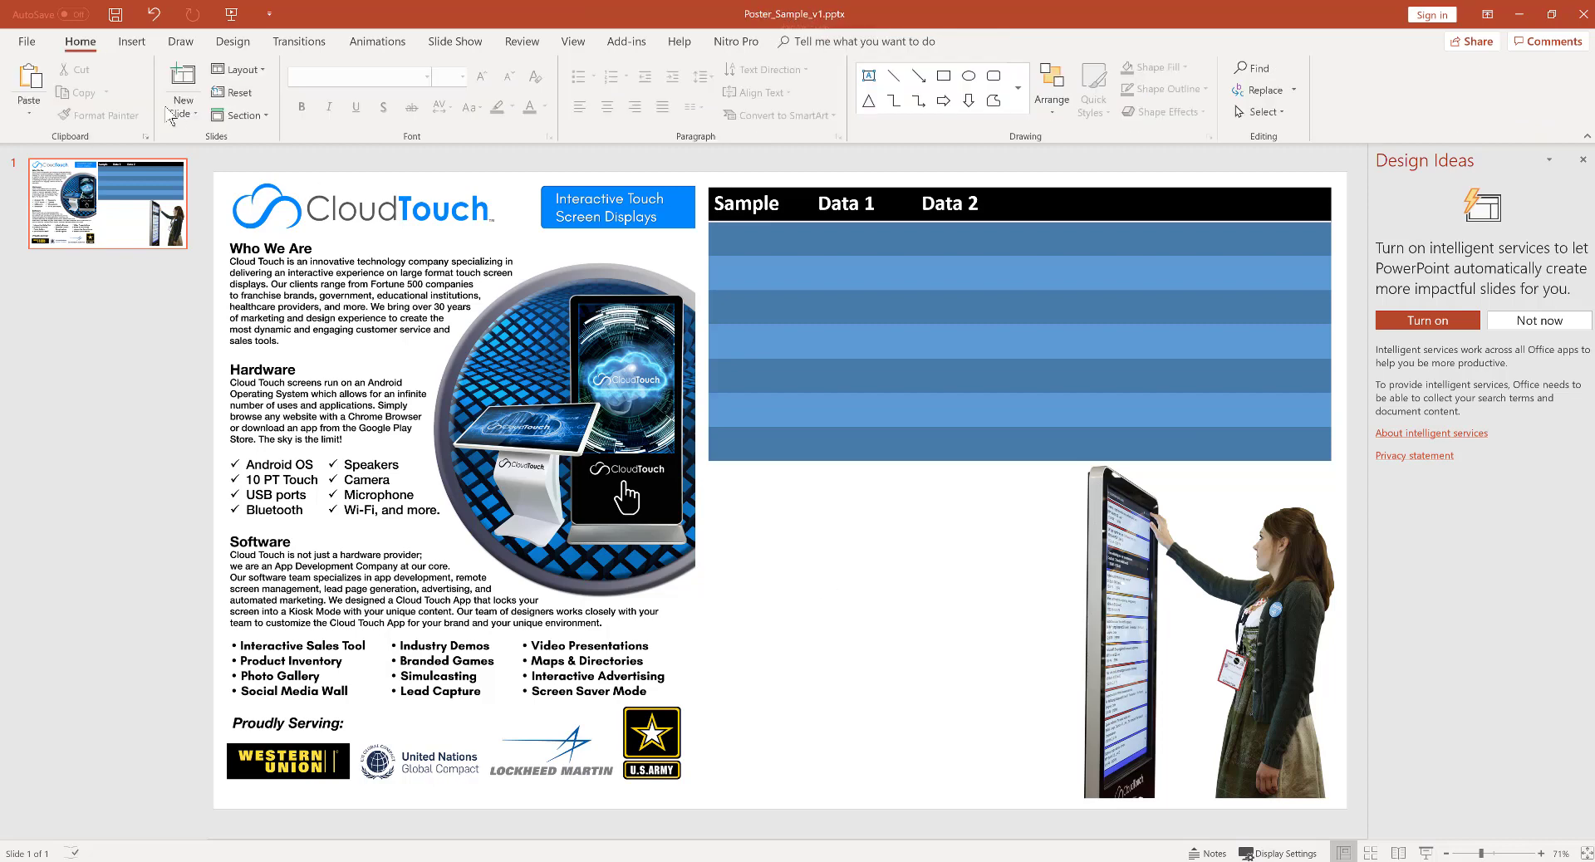
Start inserting a chart and preview chart types including Pie, Surface, Sunburst, Box & Whisker, Waterfall and Funnel
left_click(131, 41)
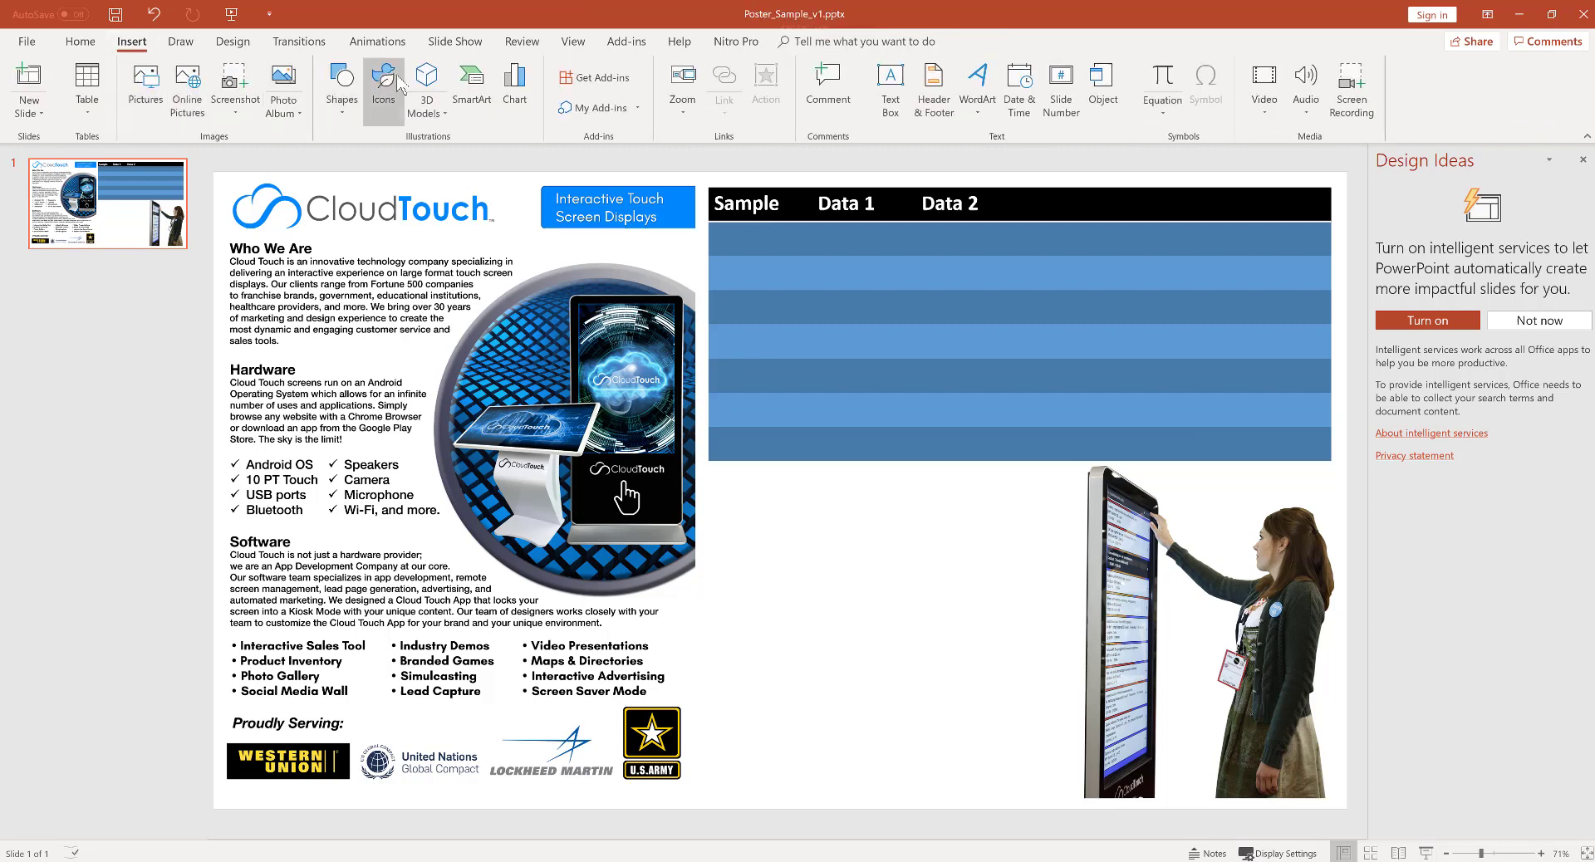
left_click(511, 94)
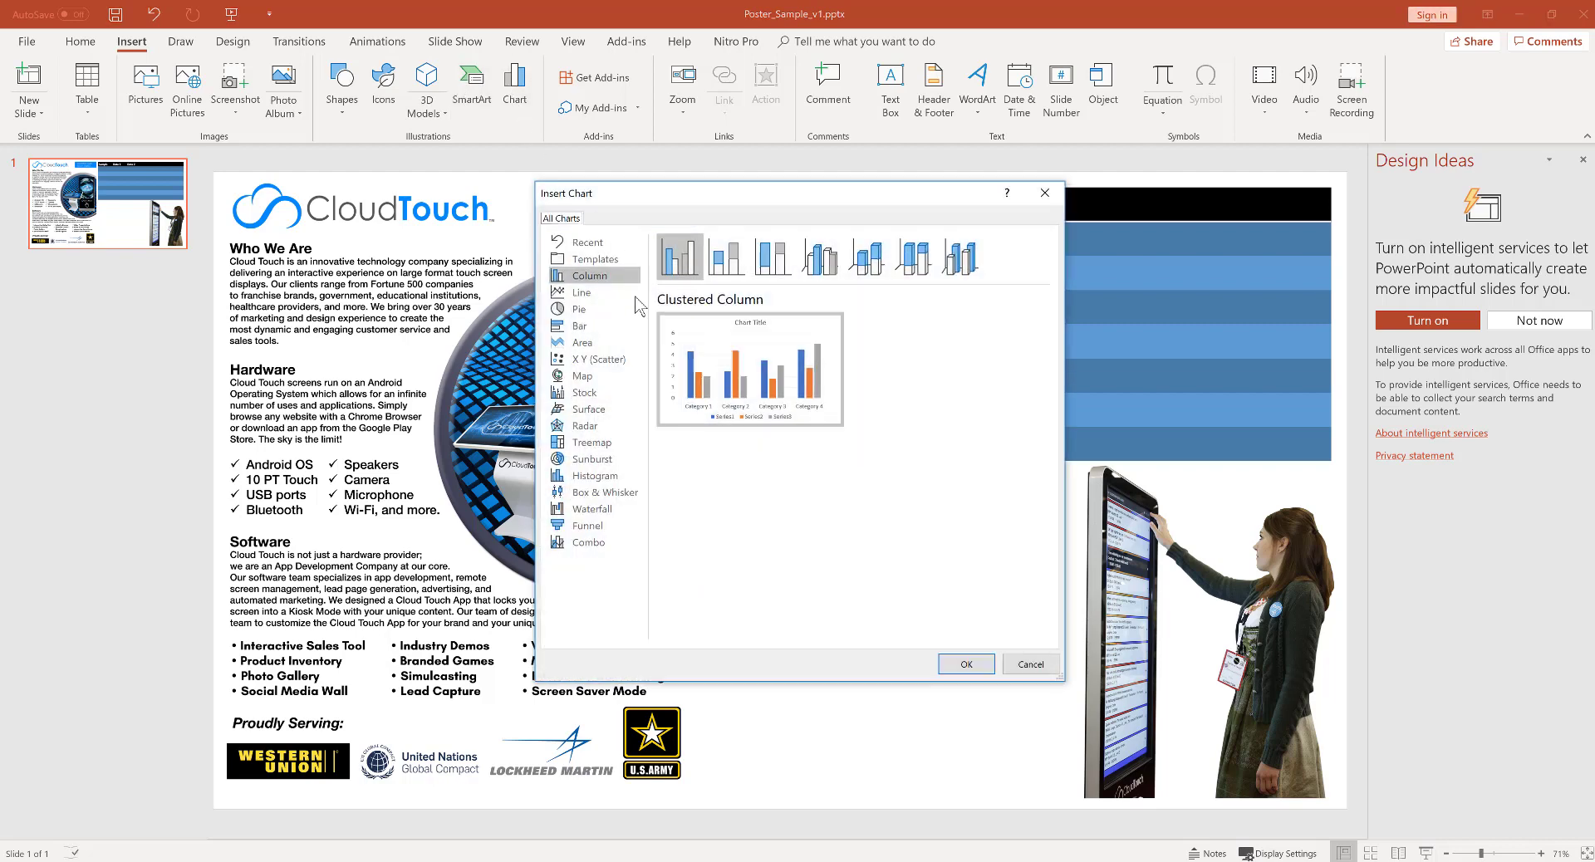
left_click(581, 326)
left_click(581, 310)
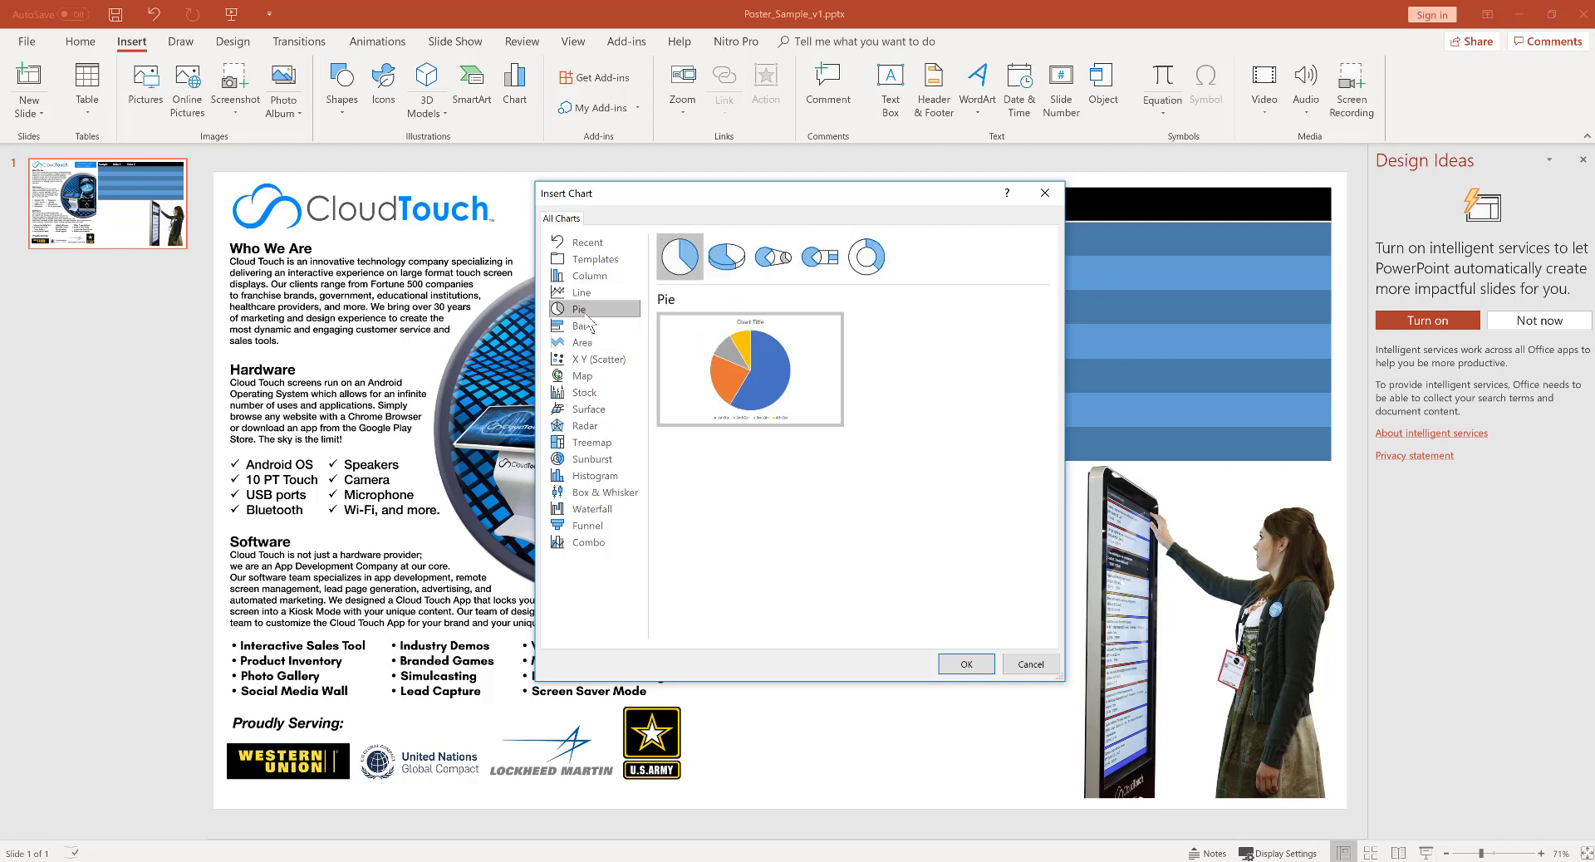
left_click(586, 410)
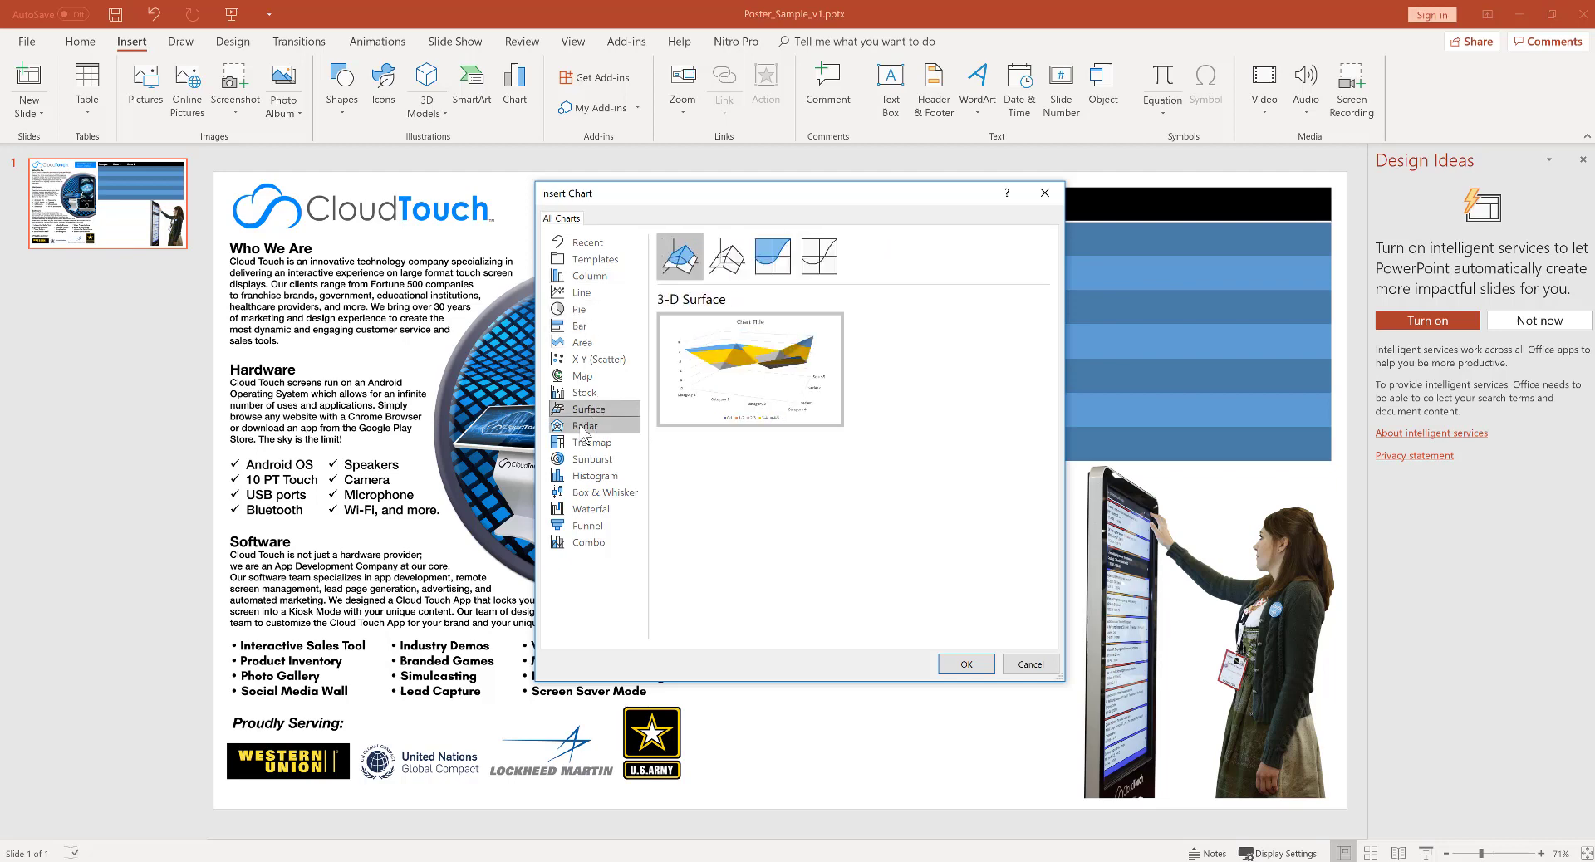
left_click(583, 427)
left_click(582, 459)
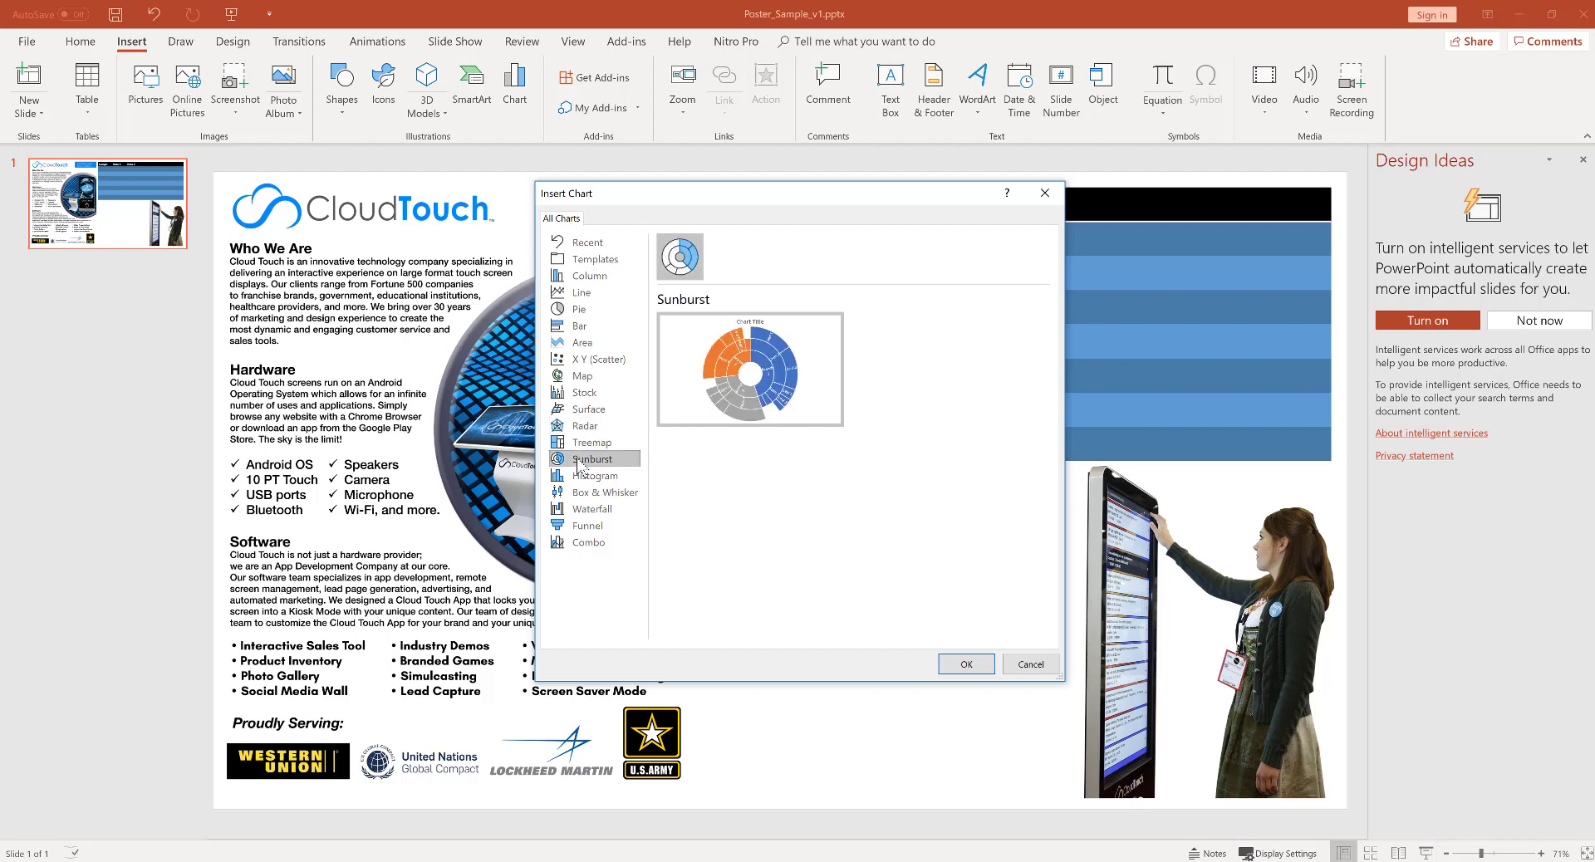
left_click(579, 494)
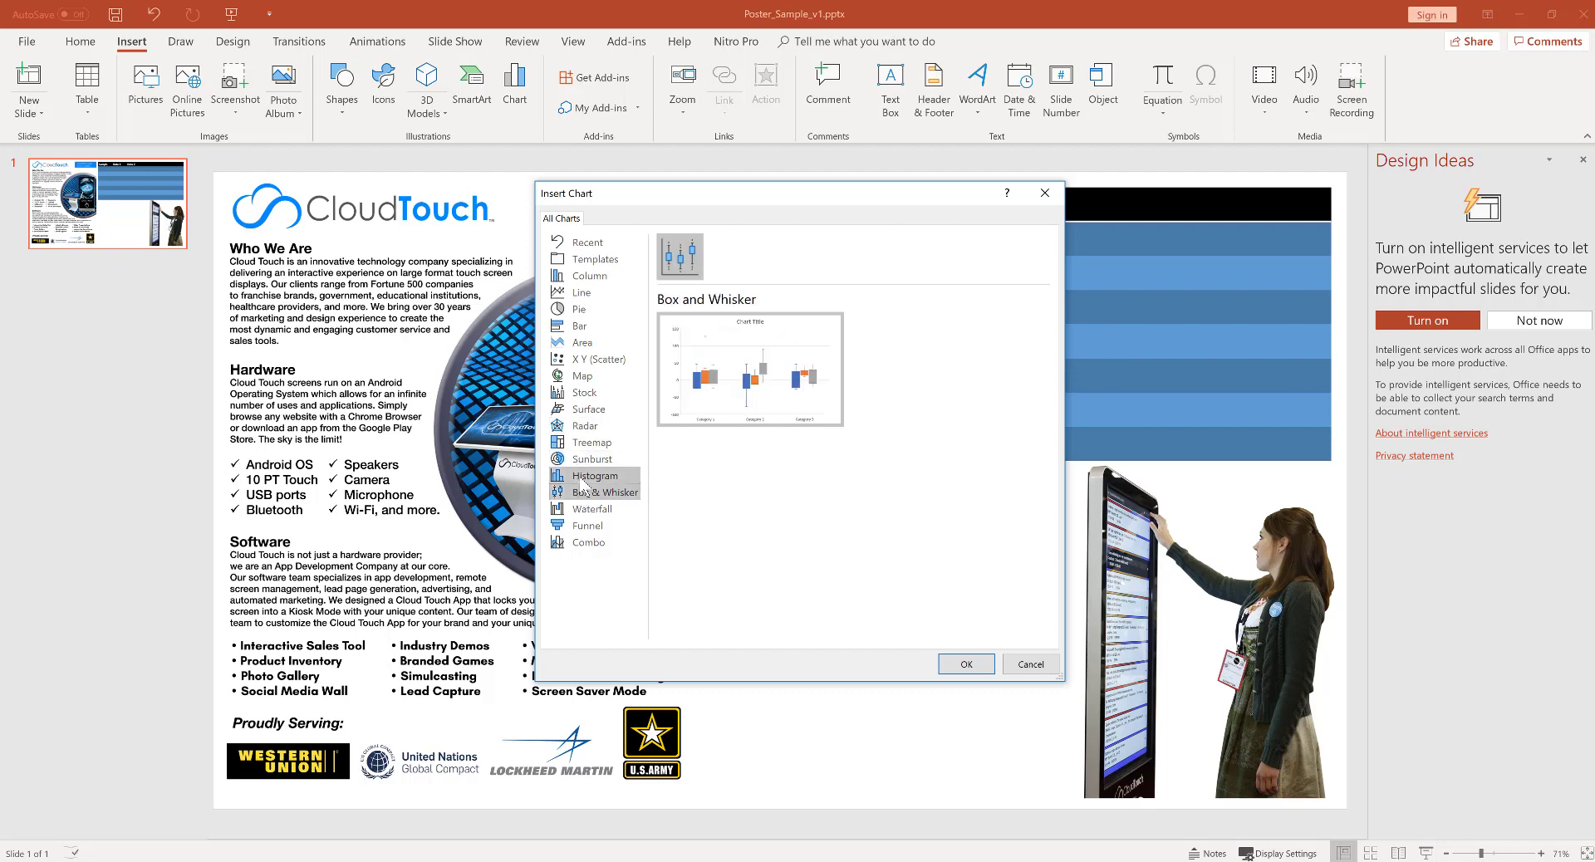
left_click(581, 480)
left_click(587, 513)
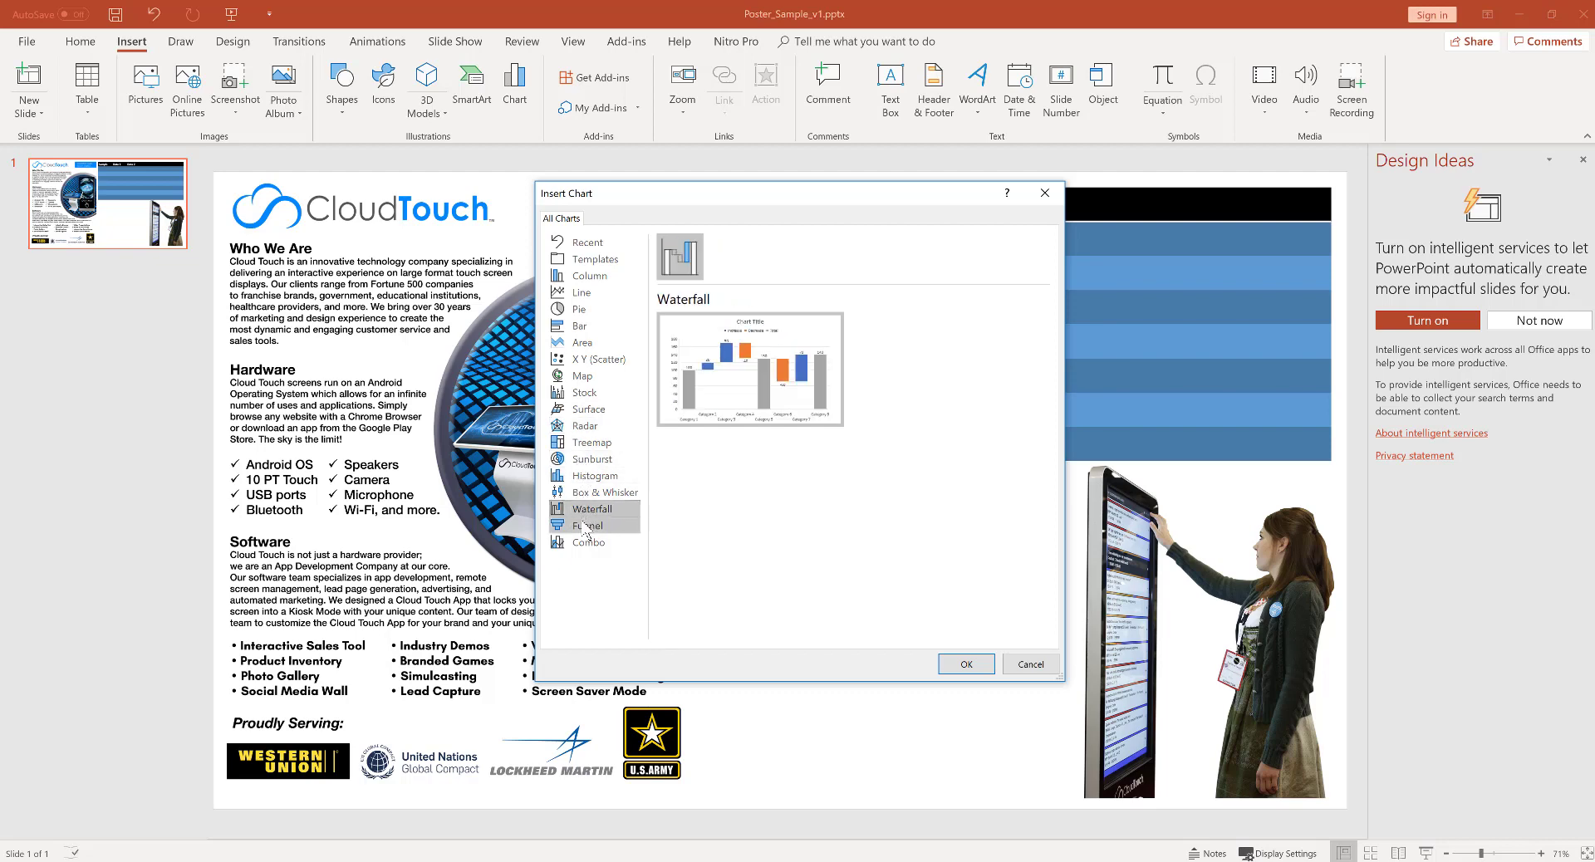
left_click(586, 528)
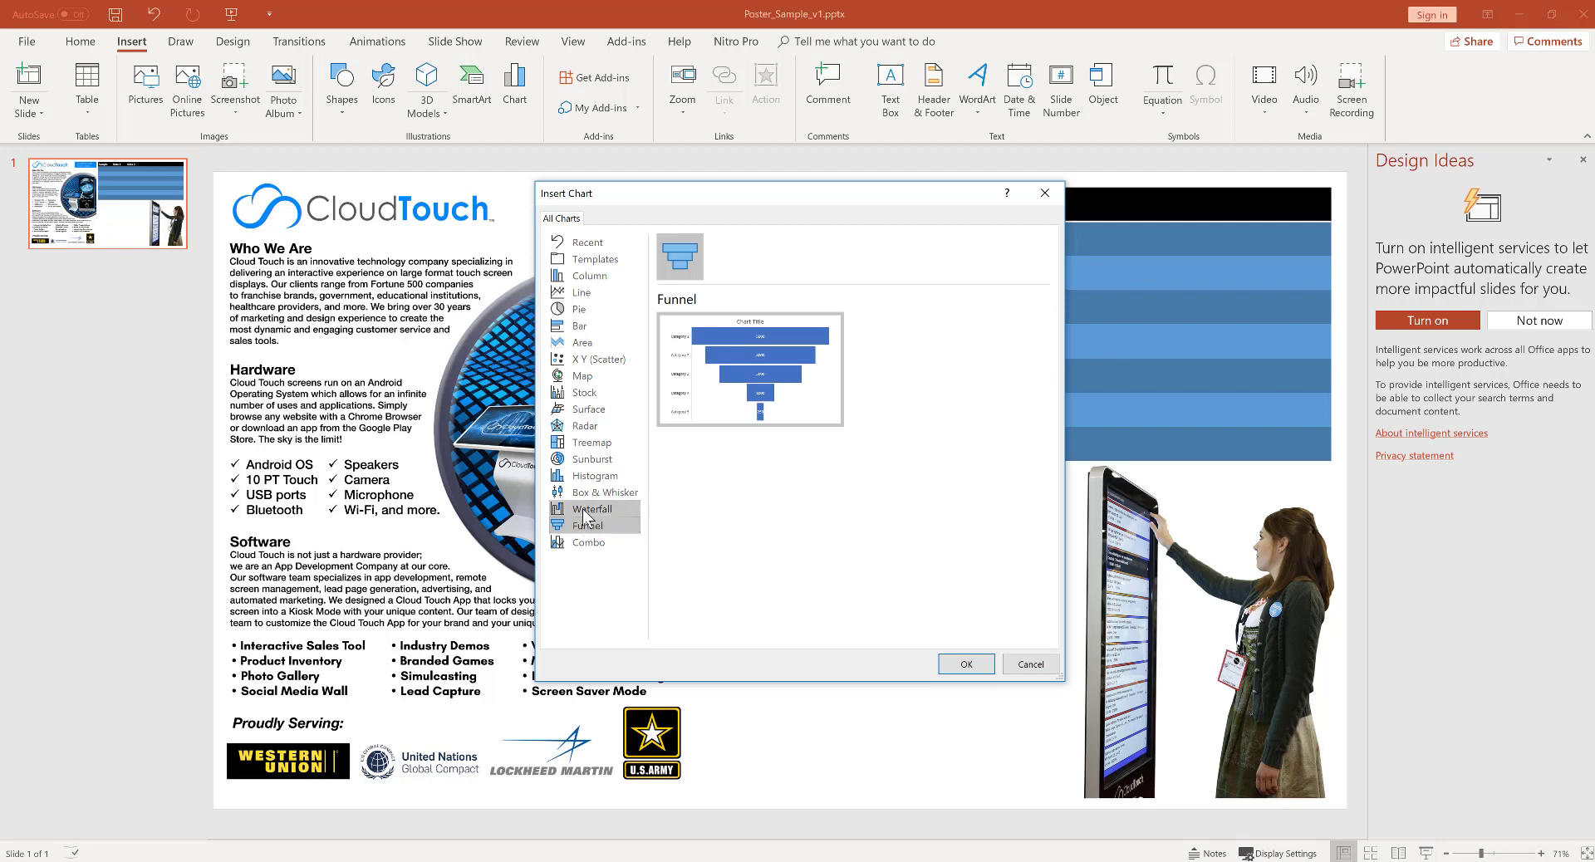
Insert a Waterfall chart with its default sample data and close the chart's data sheet
left_click(581, 508)
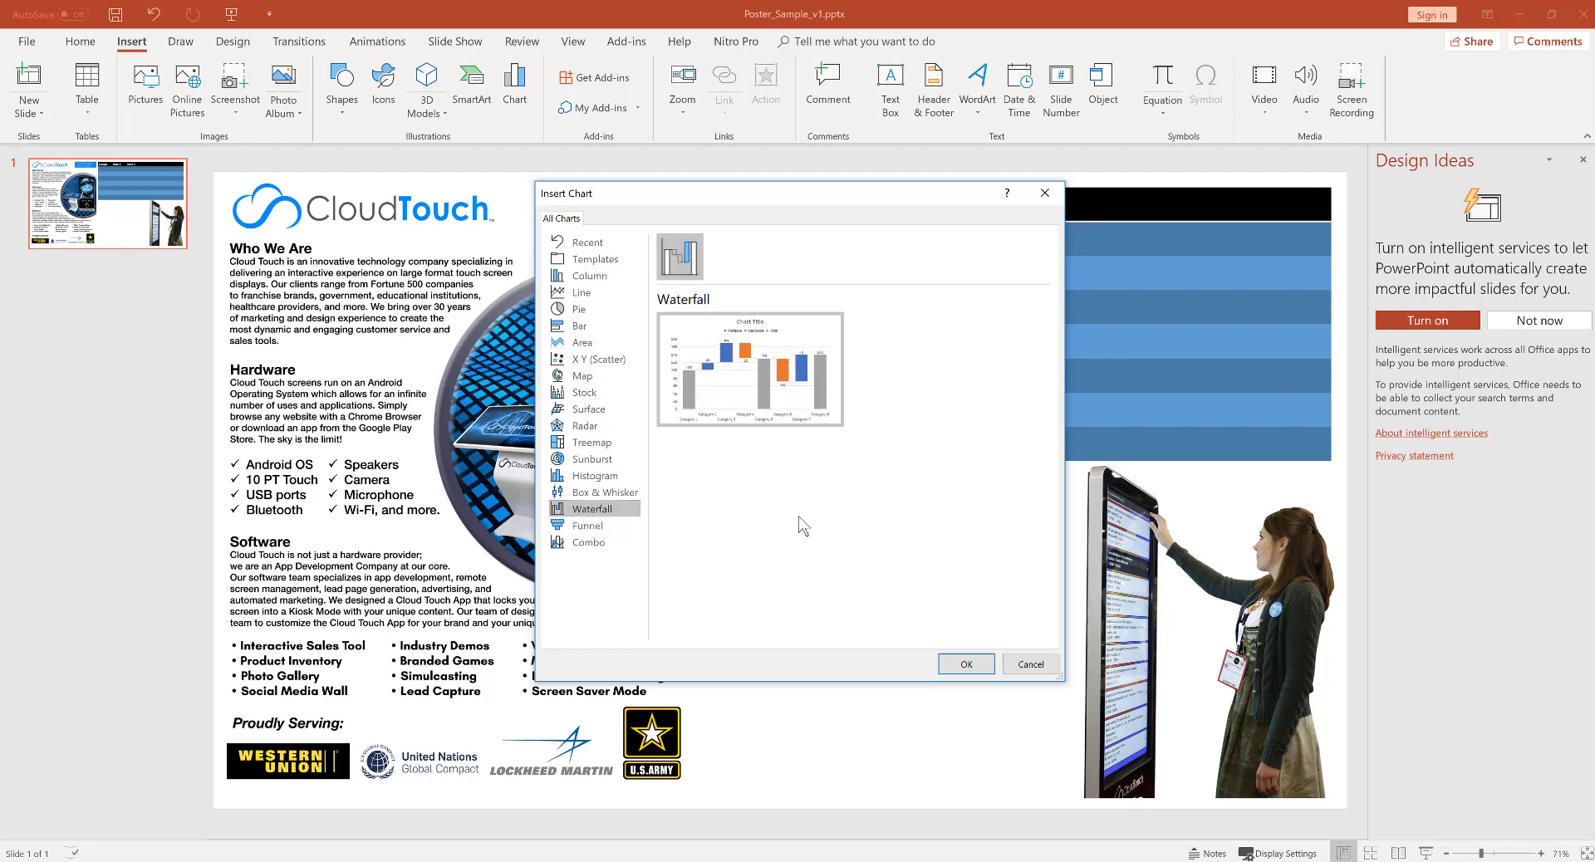
left_click(955, 664)
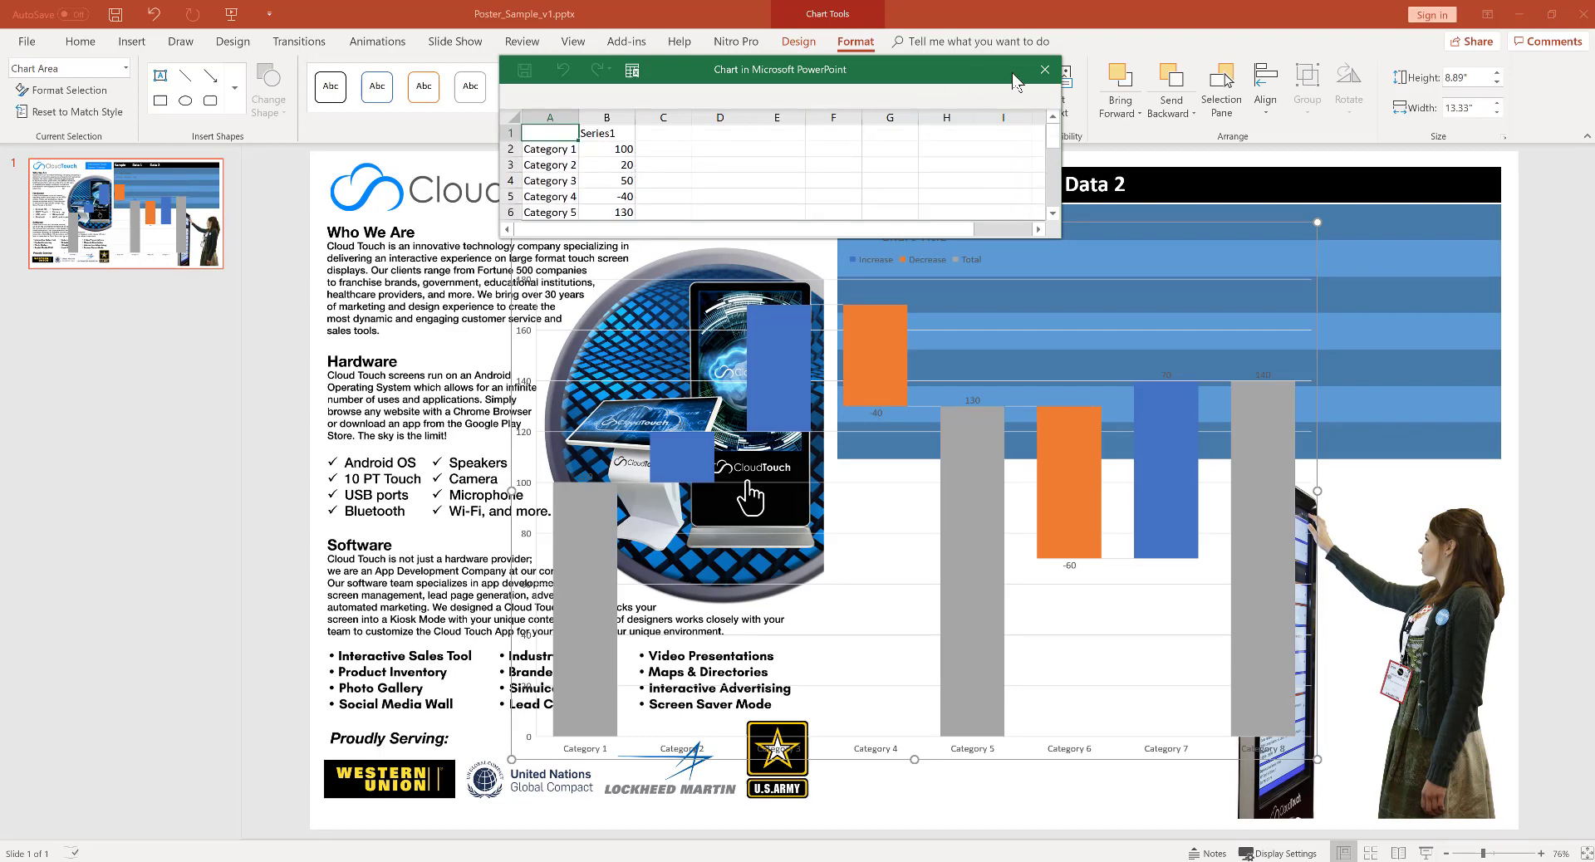
left_click(1044, 70)
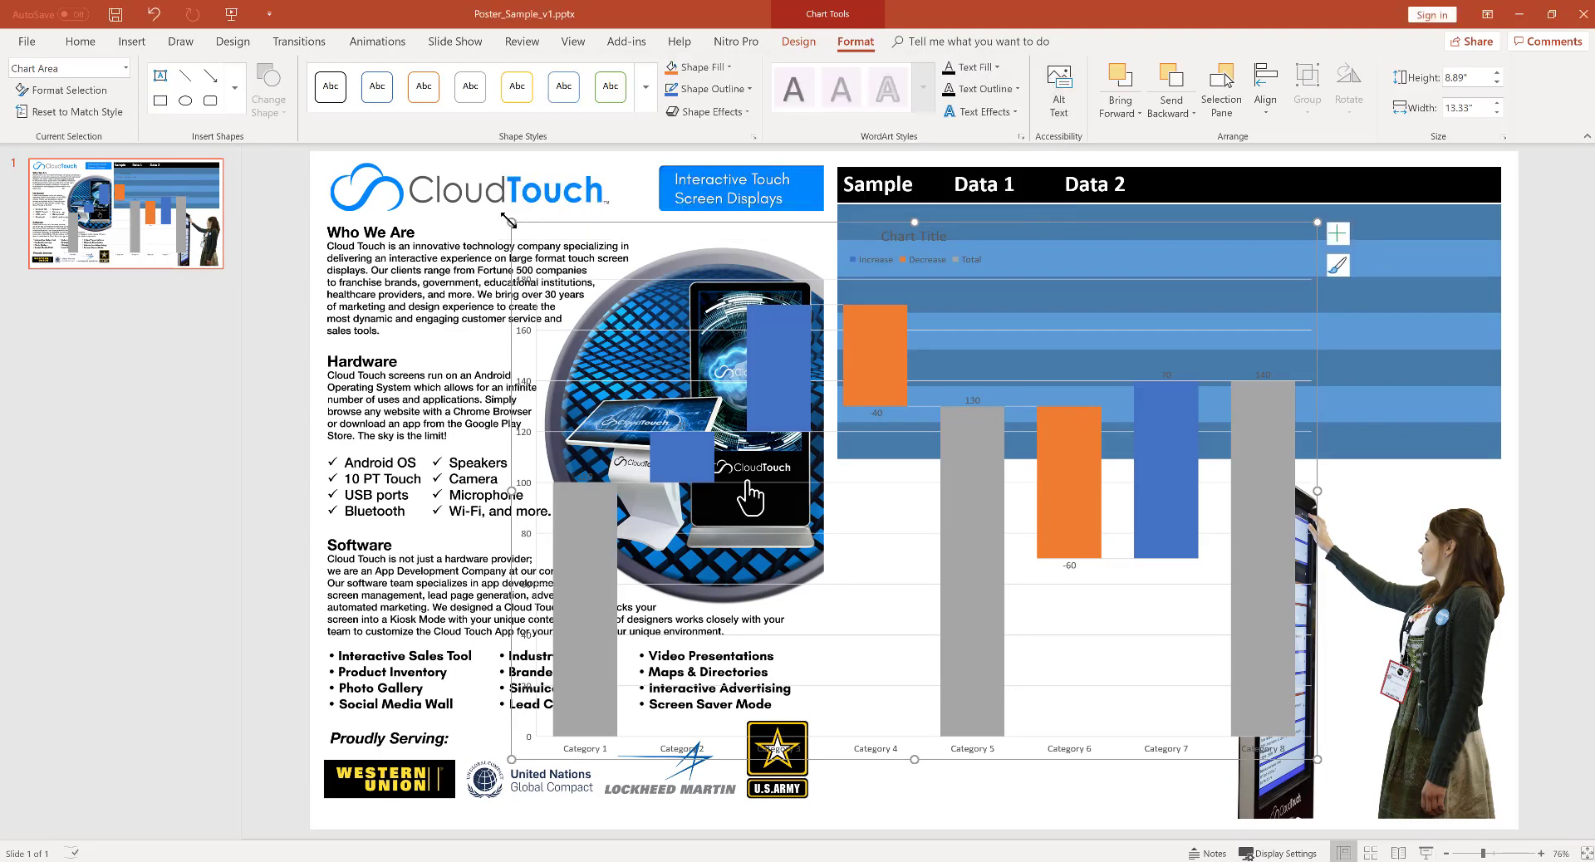
Shrink the waterfall chart to about 2.95 x 5.61 in and move it below the table, between the flyer and the kiosk picture
left_click_drag(513, 222, 913, 525)
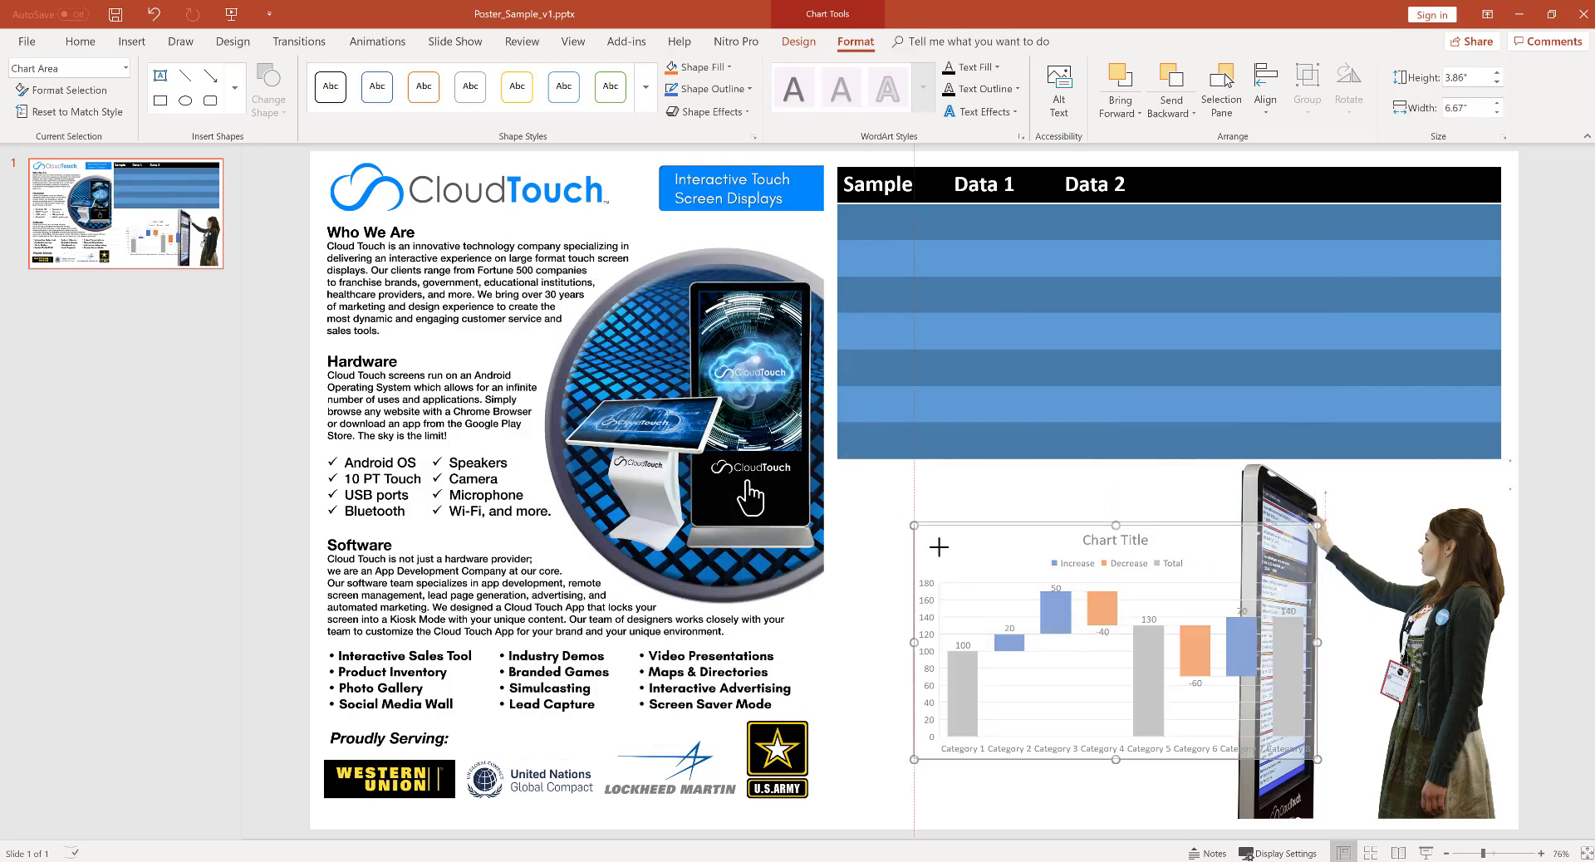
left_click_drag(976, 577, 977, 581)
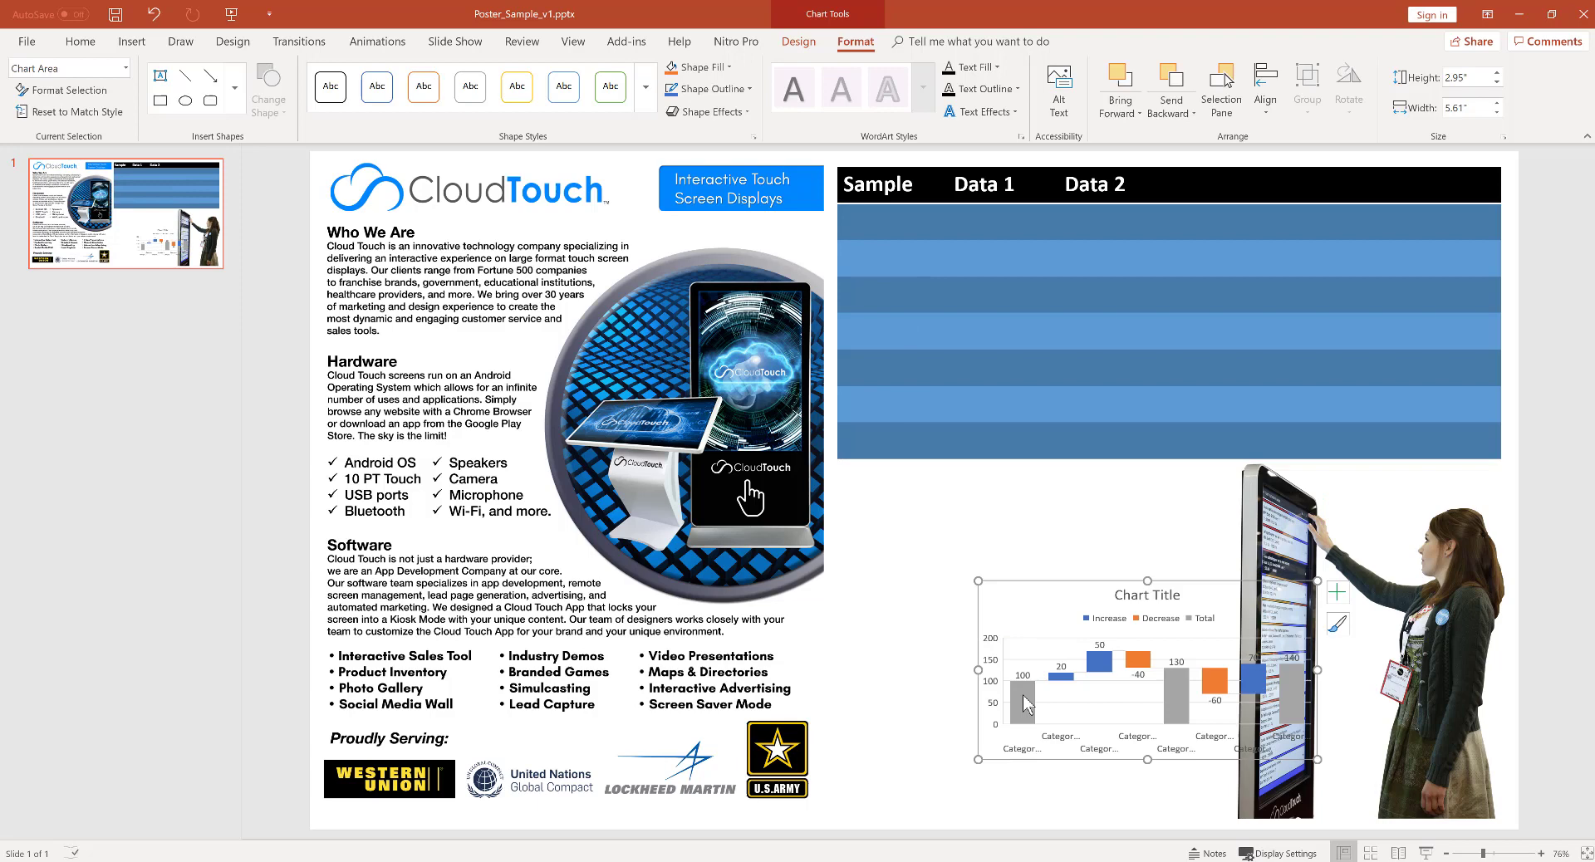
left_click(1023, 696)
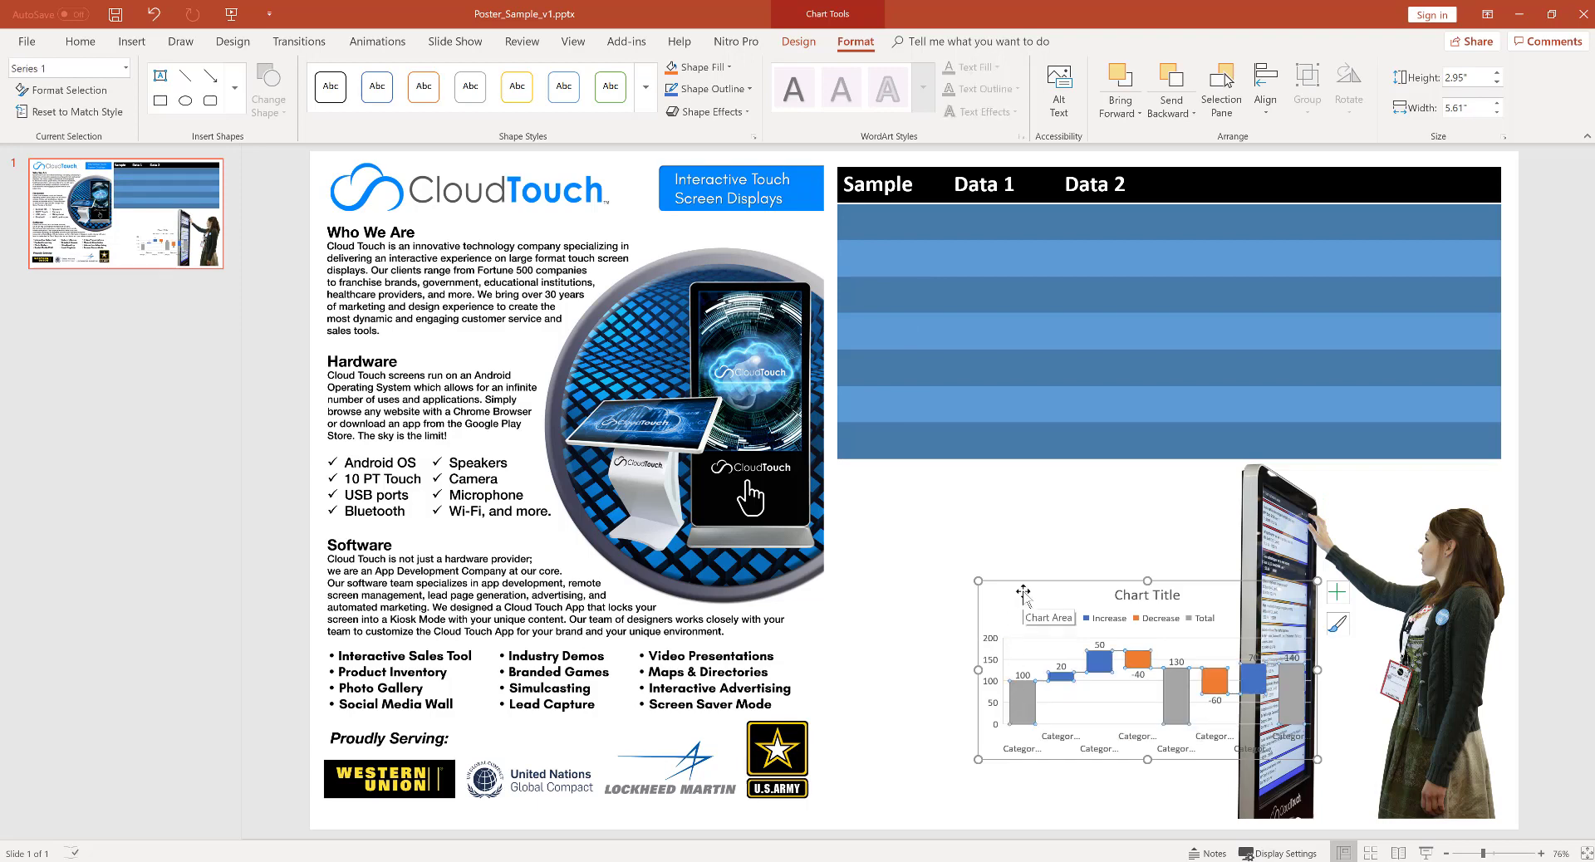
left_click_drag(1023, 591, 885, 637)
left_click(1272, 520)
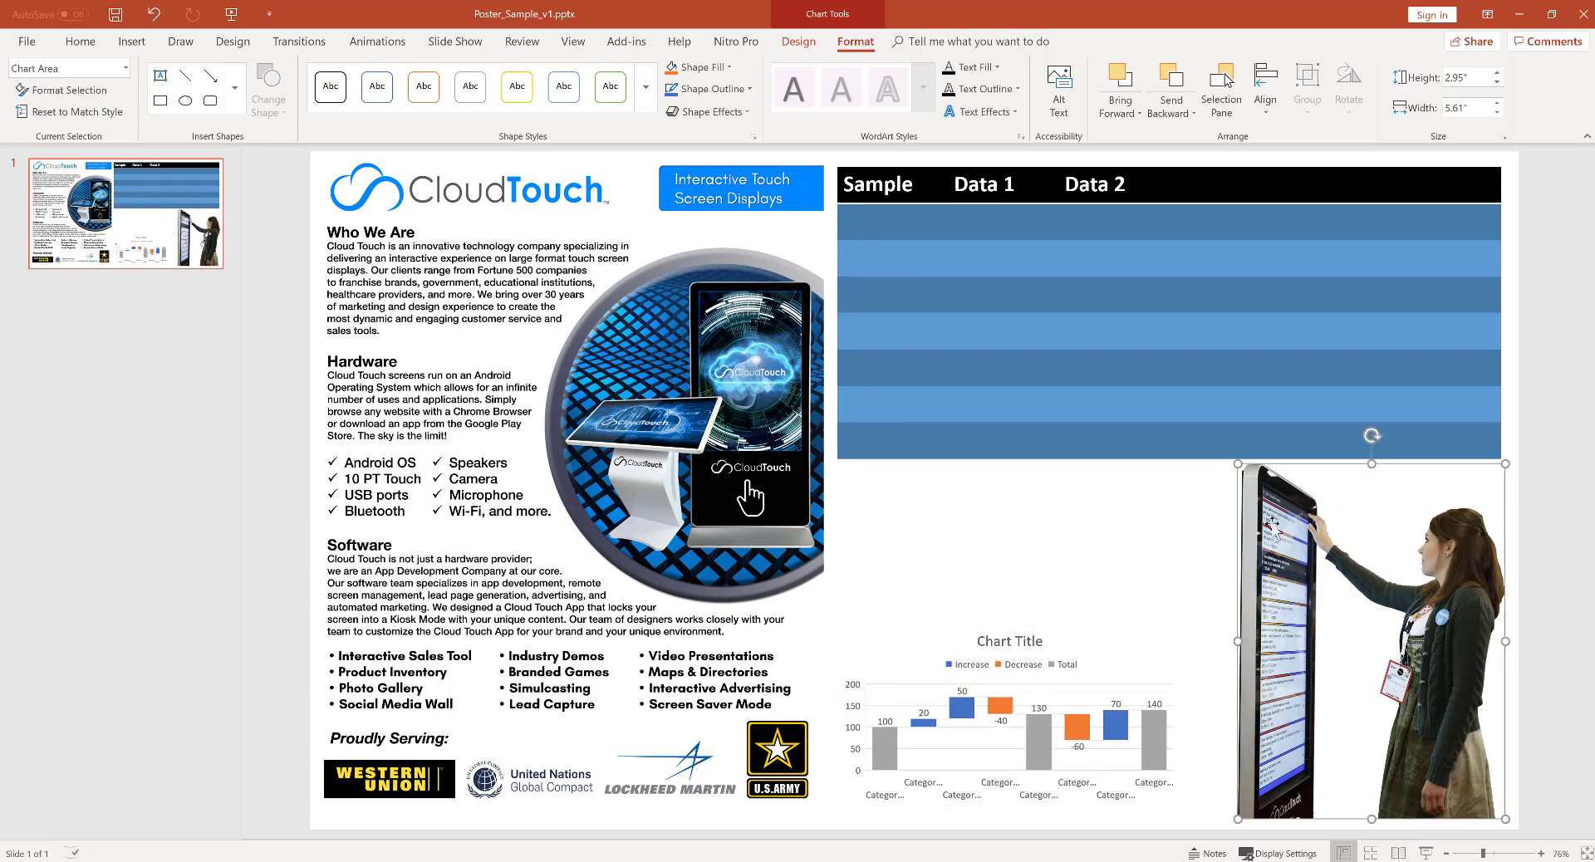
Move the woman-at-kiosk picture over the table's right part and enlarge the waterfall chart to fill the space below the table
left_click_drag(1237, 464, 1246, 196)
left_click_drag(1277, 262, 1262, 274)
left_click(1180, 629)
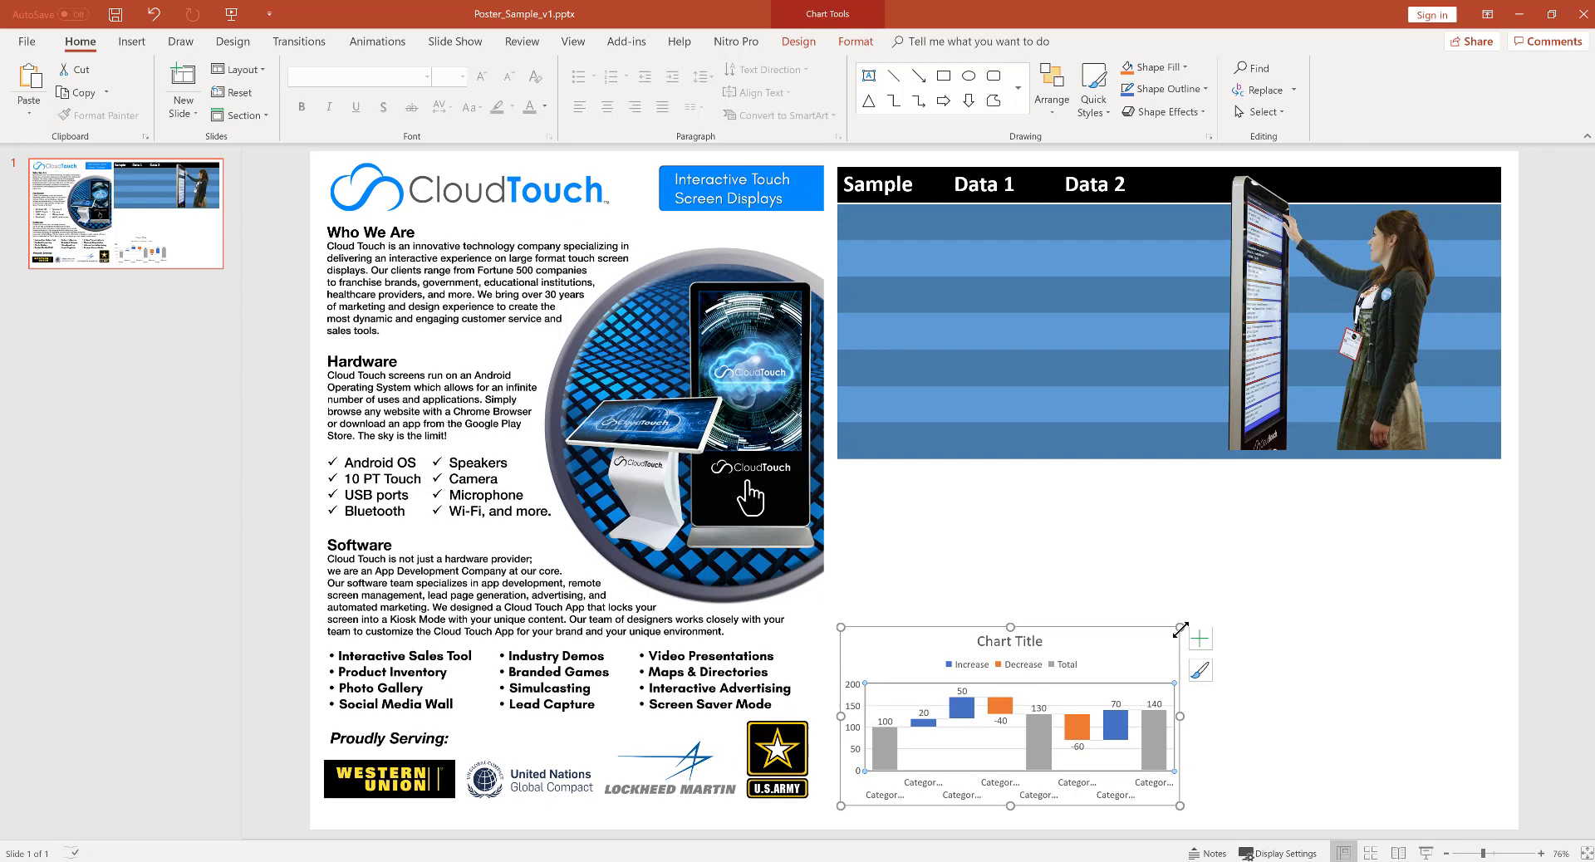
left_click_drag(1180, 630, 1426, 517)
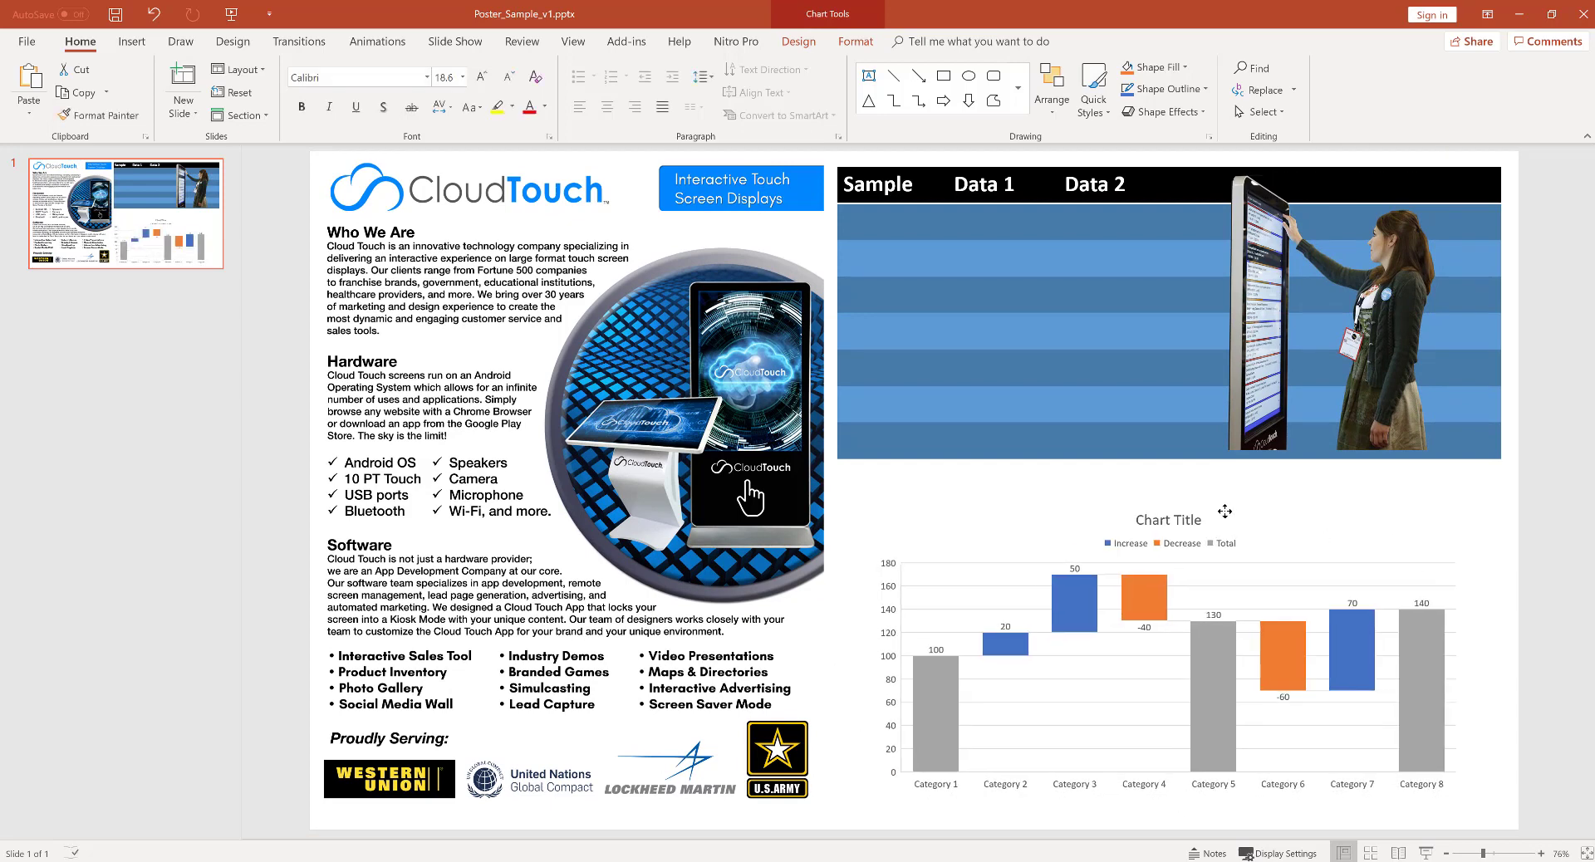
Change the waterfall chart's title to "My Event Poster"
left_click(1145, 516)
left_click_drag(1159, 509, 1201, 510)
type("M")
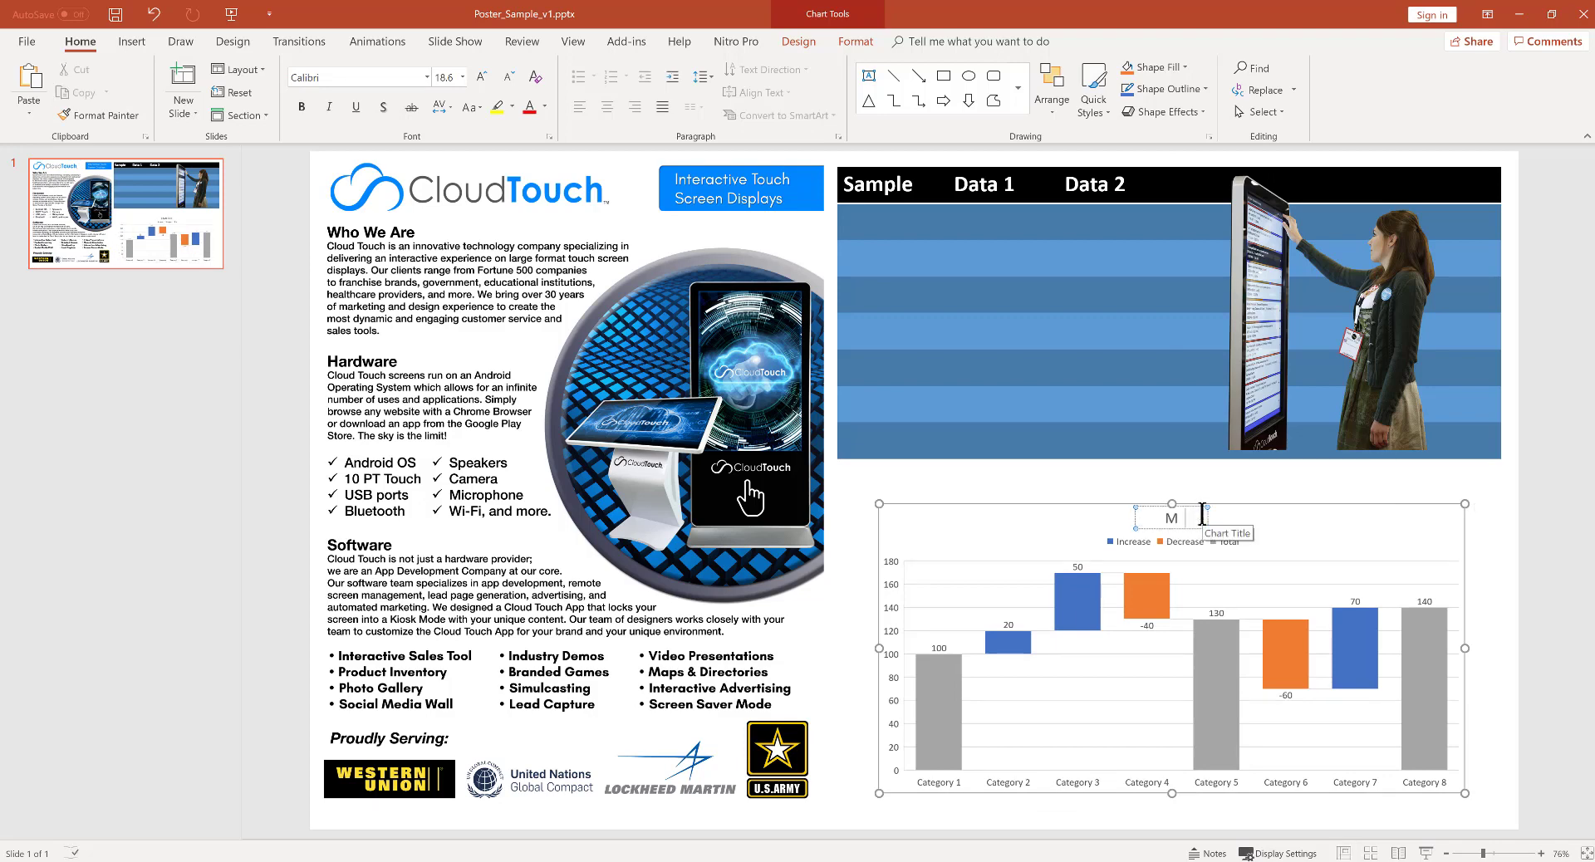
type("y Event Poster")
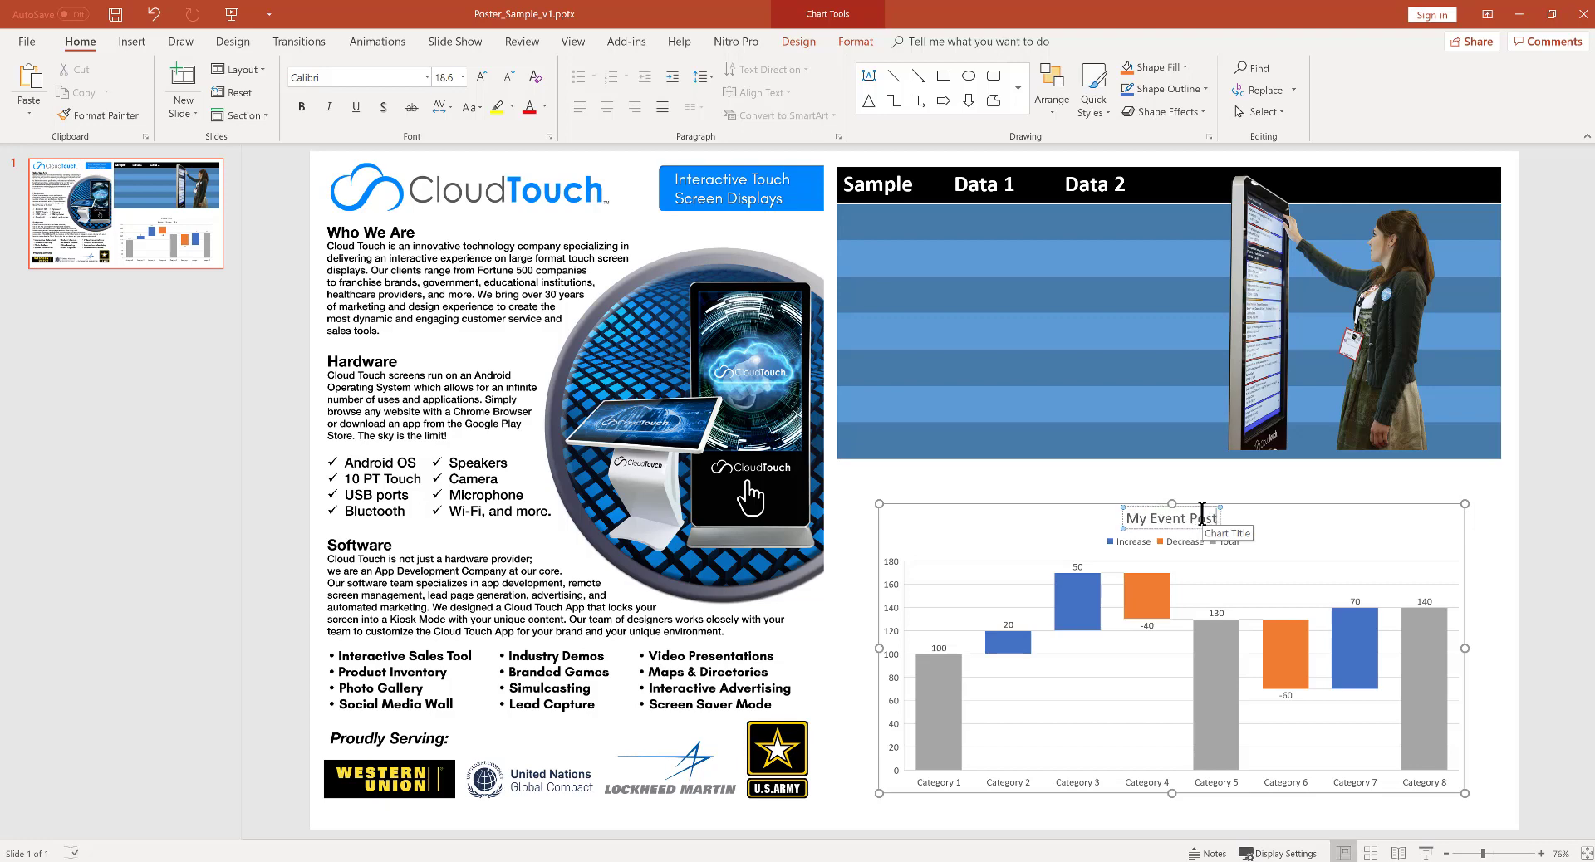
Try several chart styles, apply the dark-background style to the waterfall chart, and stretch the chart to the table's full width
left_click(1140, 593)
left_click(1141, 593)
double_click(1139, 591)
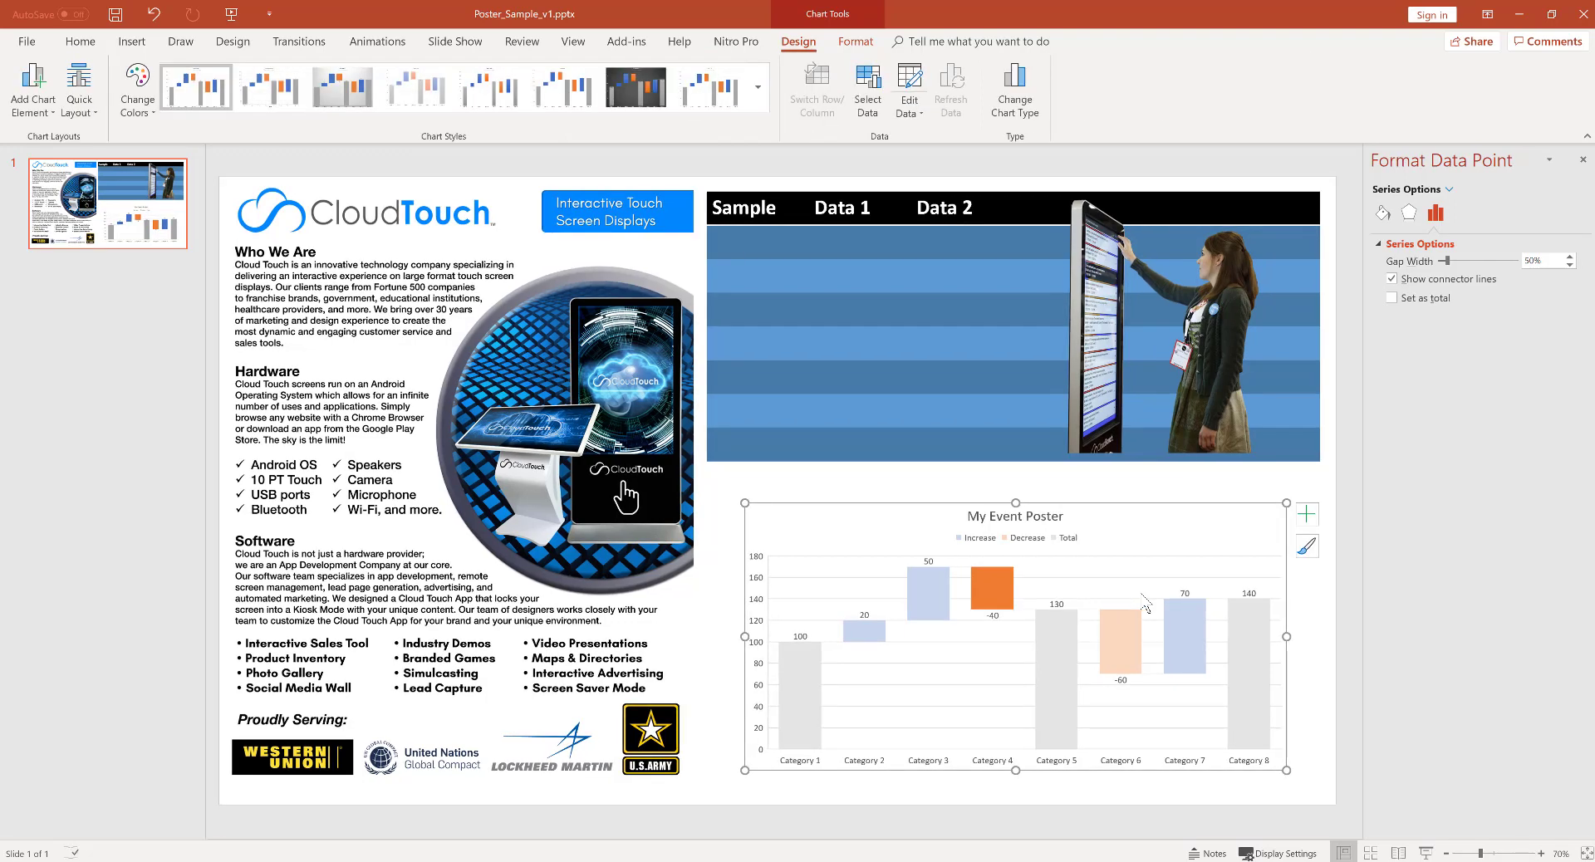
left_click(633, 101)
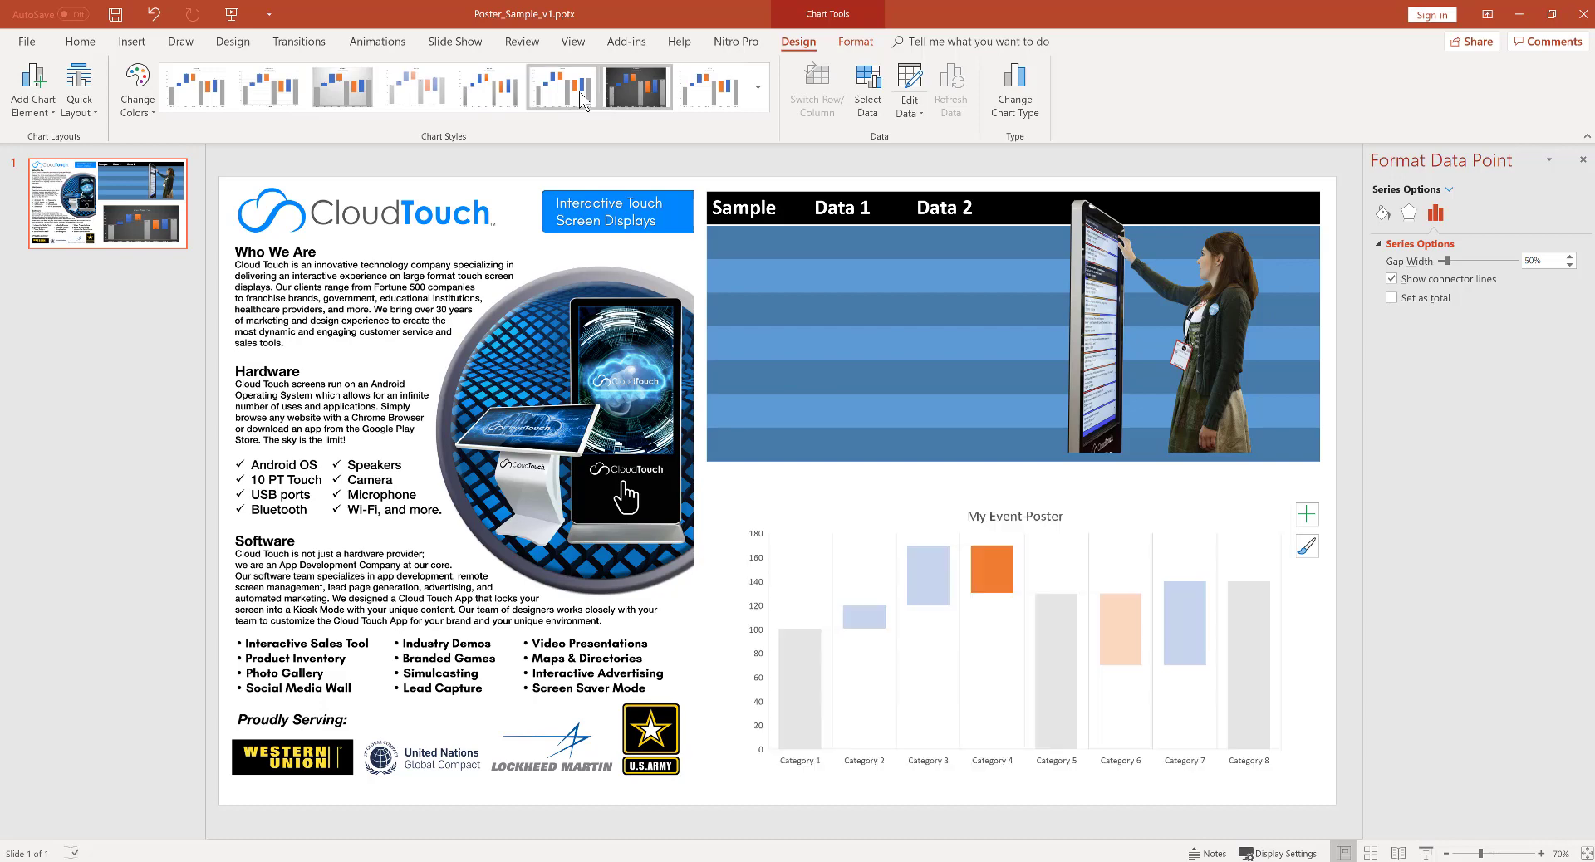
left_click(578, 97)
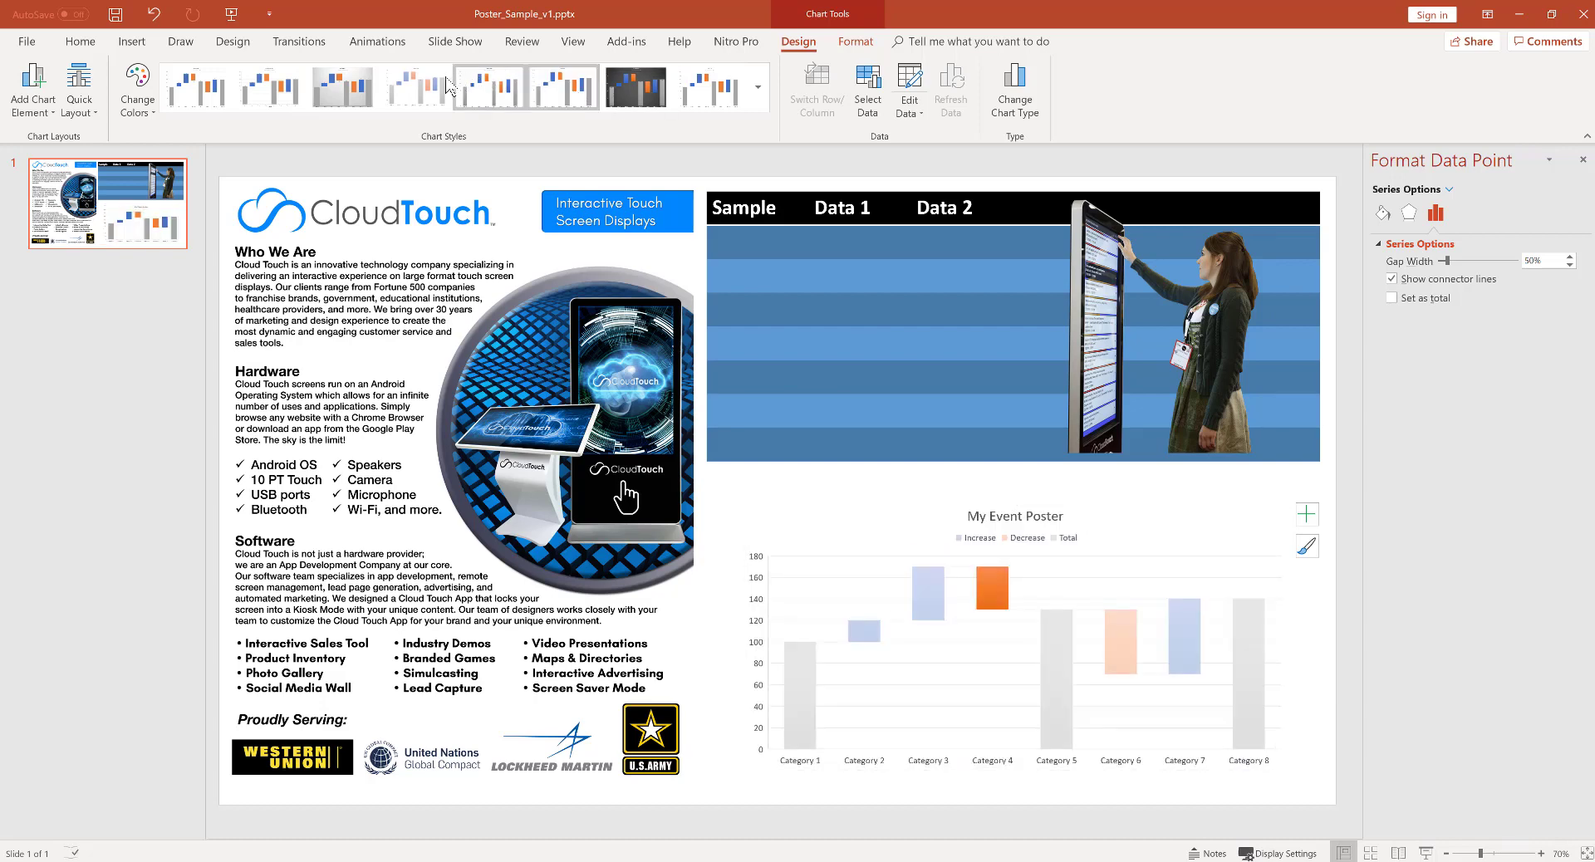
left_click(415, 87)
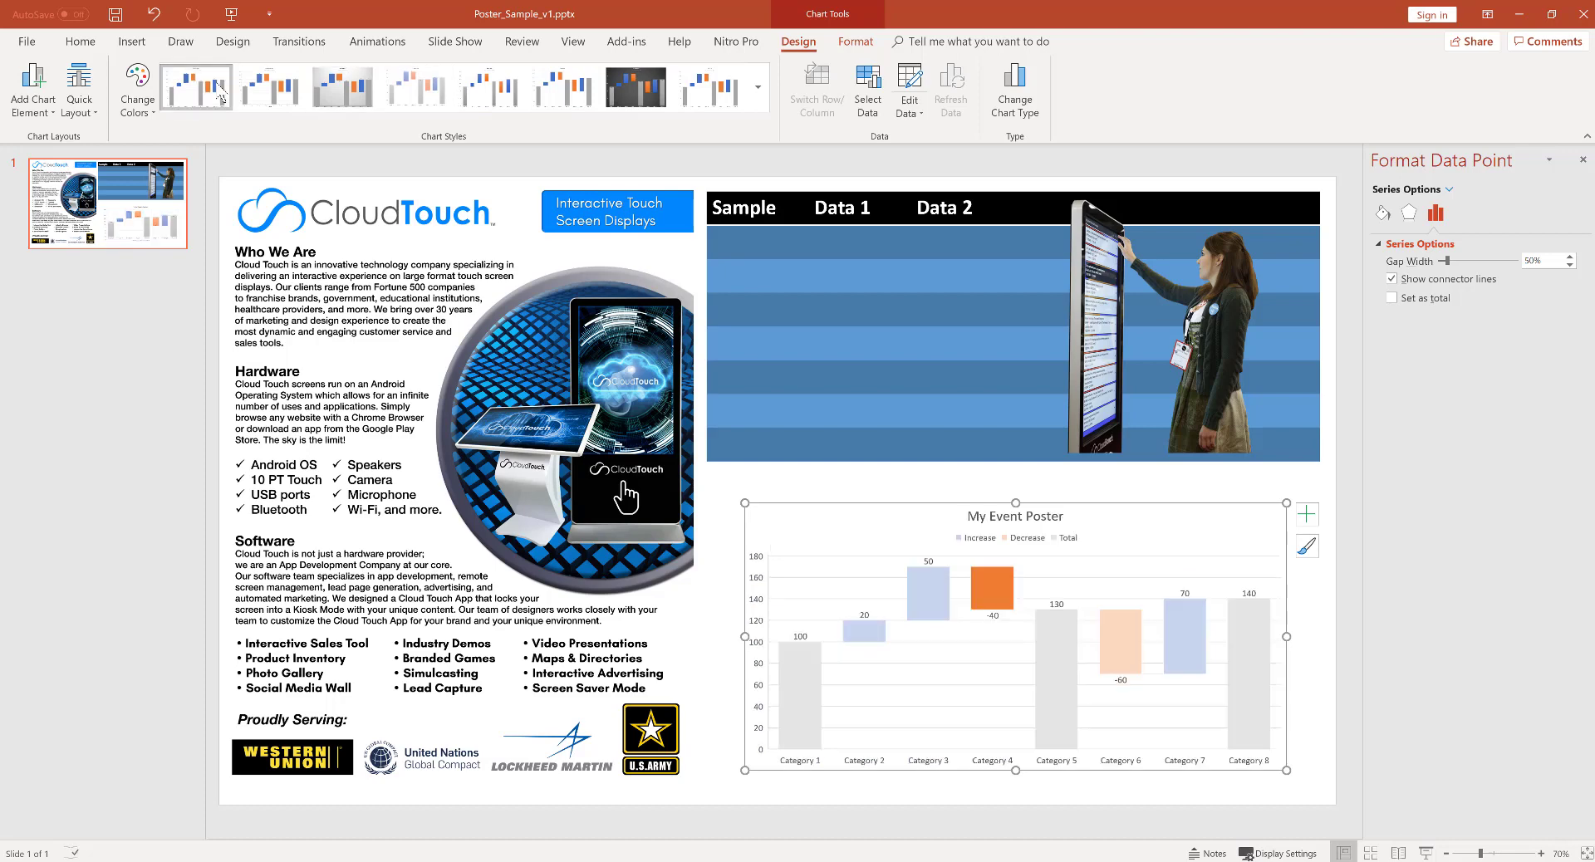
left_click(636, 87)
left_click(710, 83)
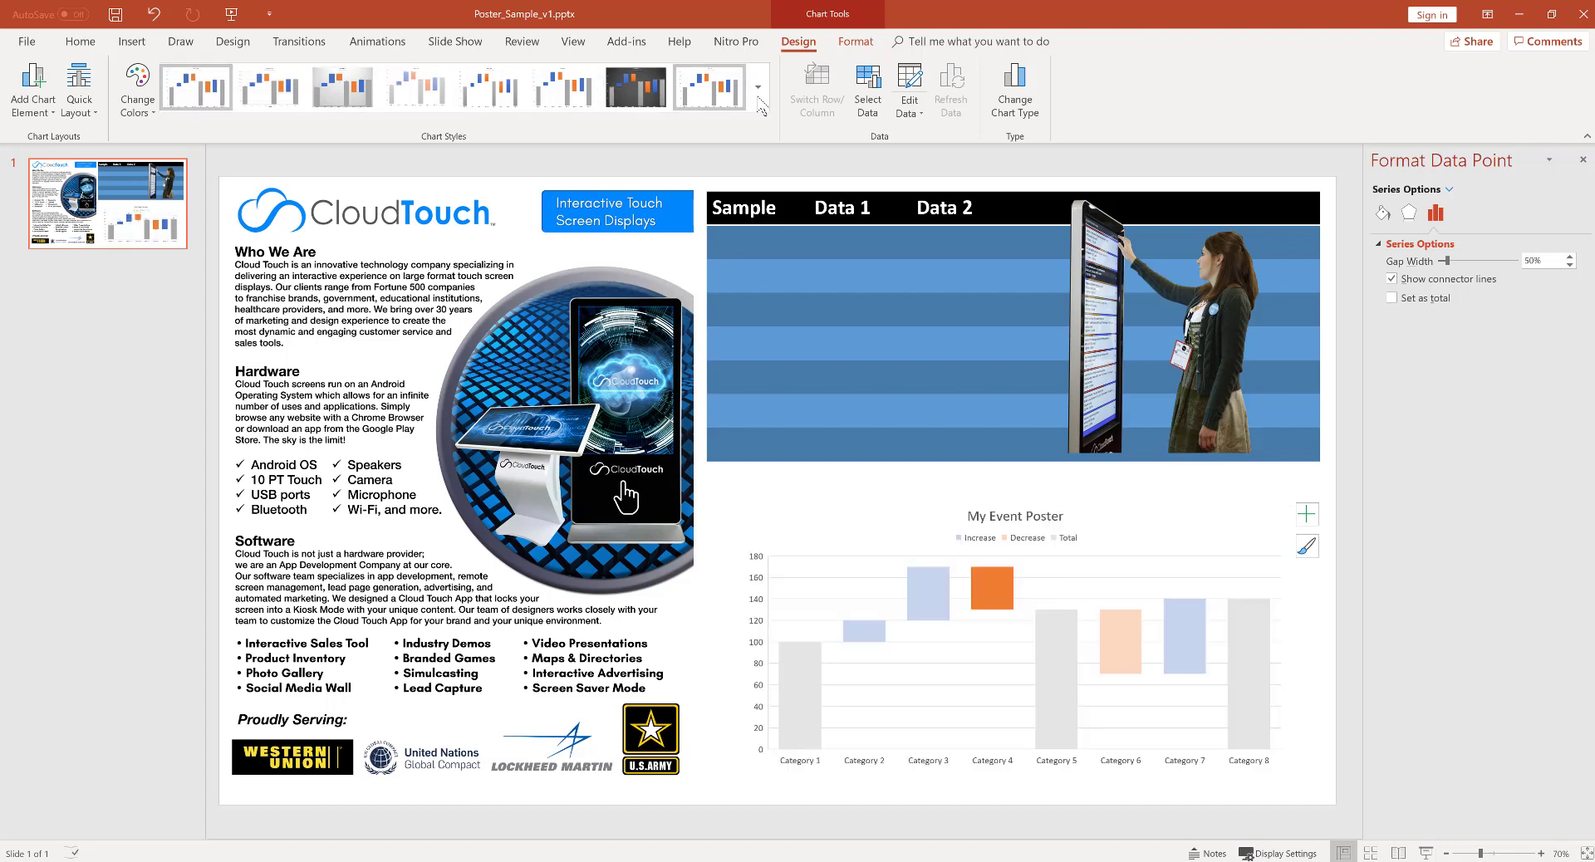
left_click(639, 92)
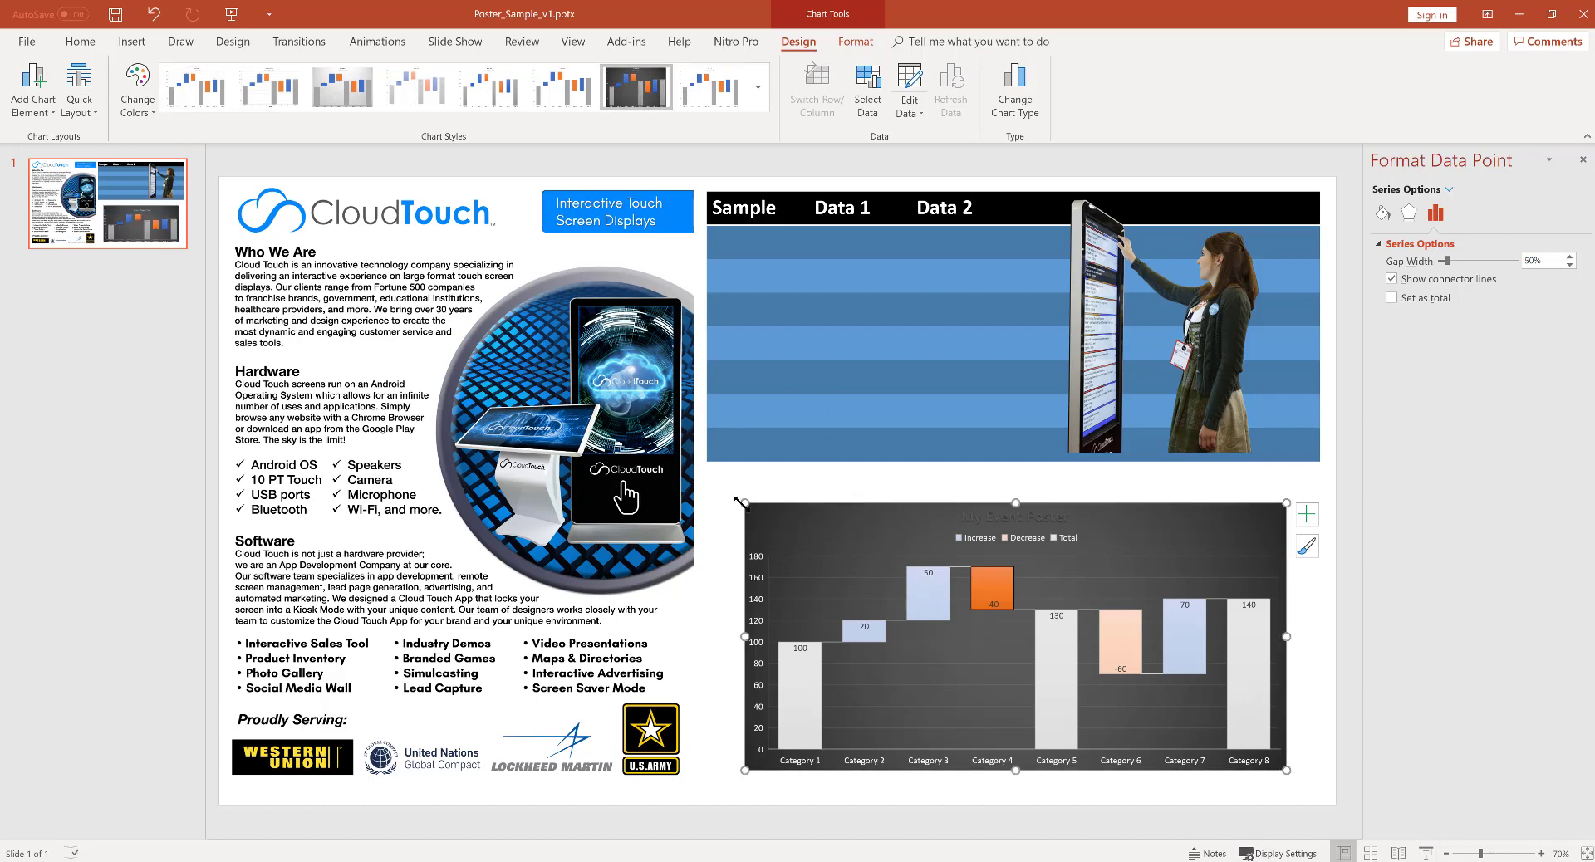
left_click_drag(740, 502, 706, 477)
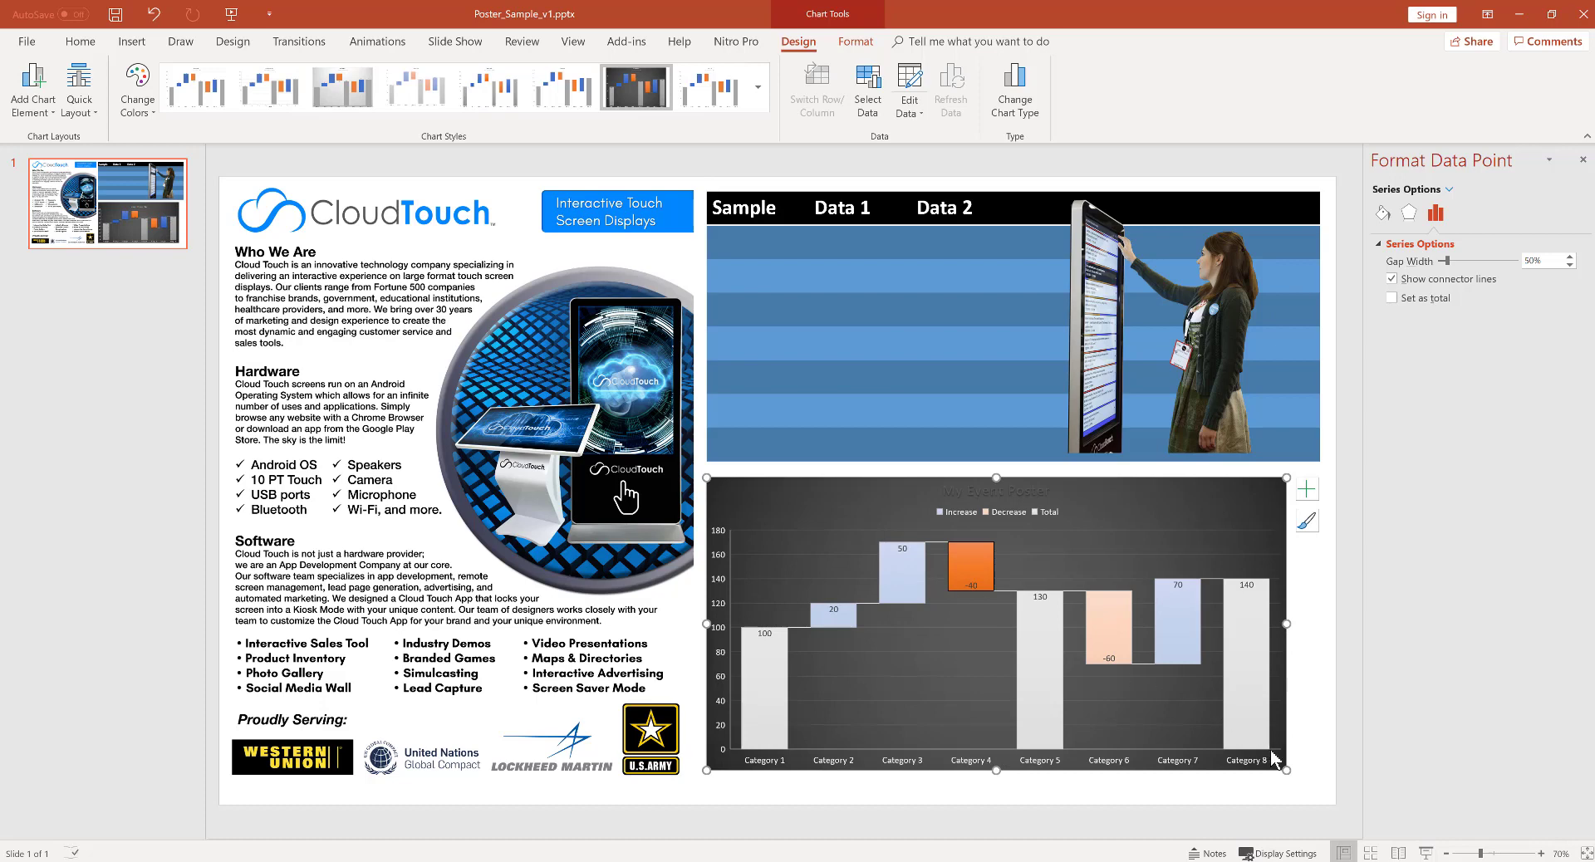
left_click_drag(1308, 783, 1317, 790)
Open the waterfall chart's data for editing and resize the data sheet so all eight categories show without covering most of the chart
left_click(978, 563)
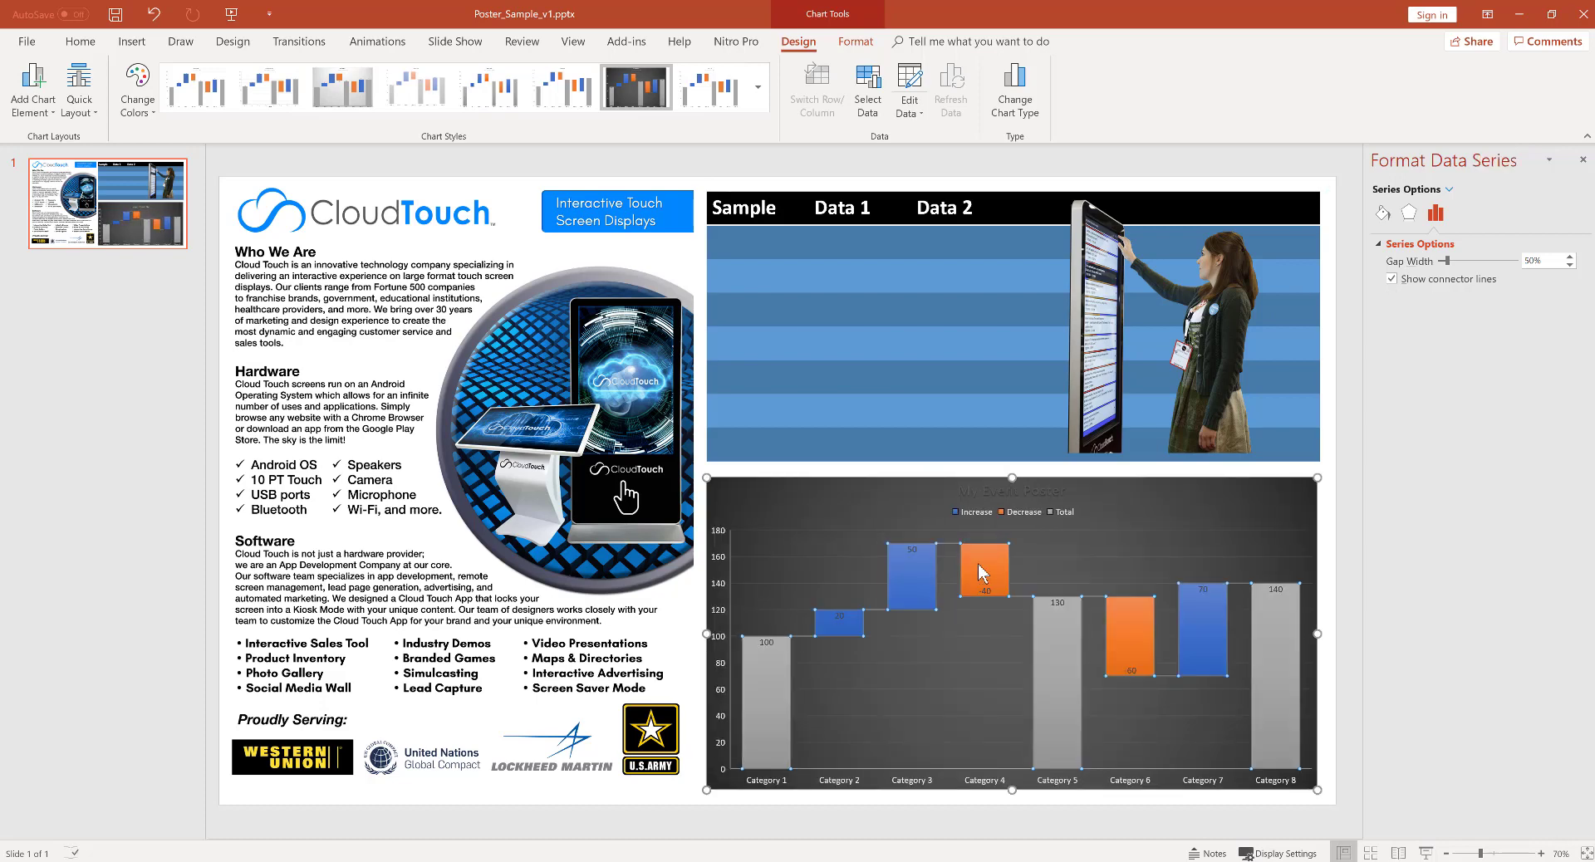
right_click(978, 564)
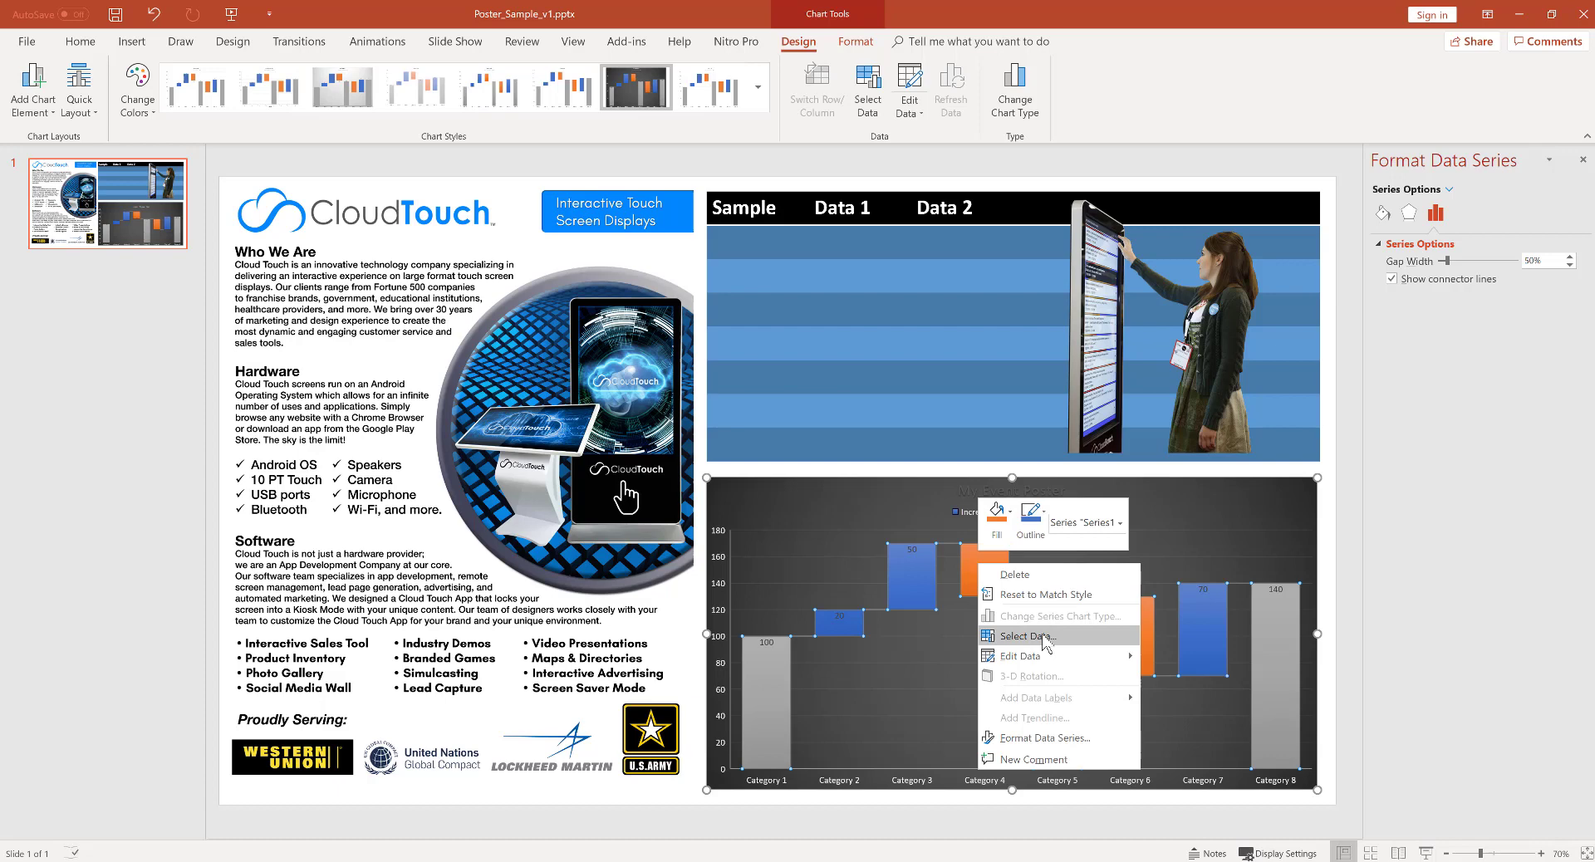
left_click(1029, 656)
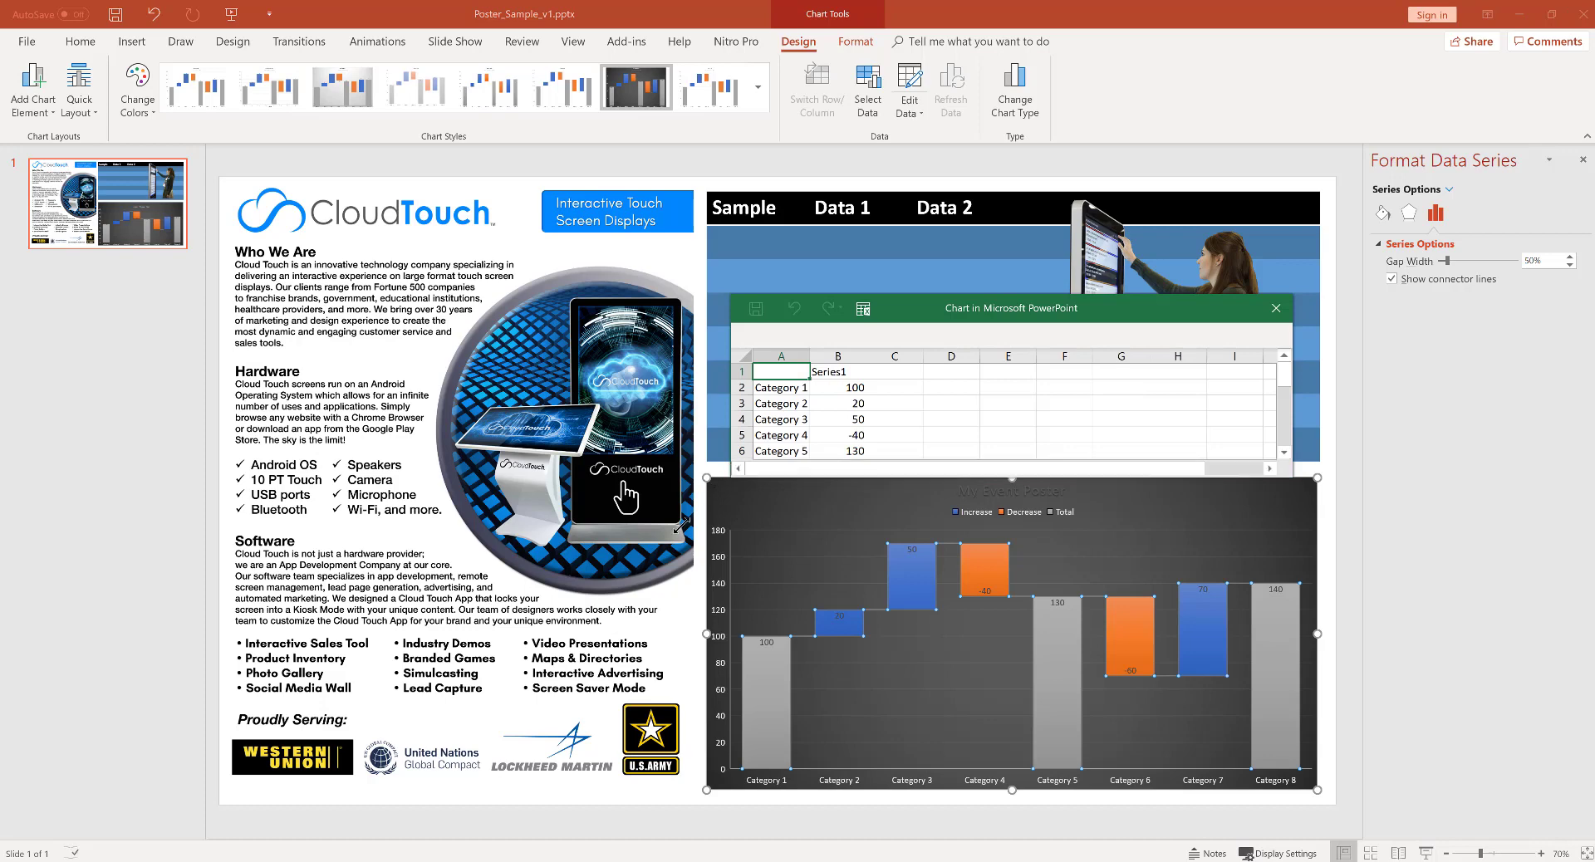
left_click_drag(727, 471, 417, 624)
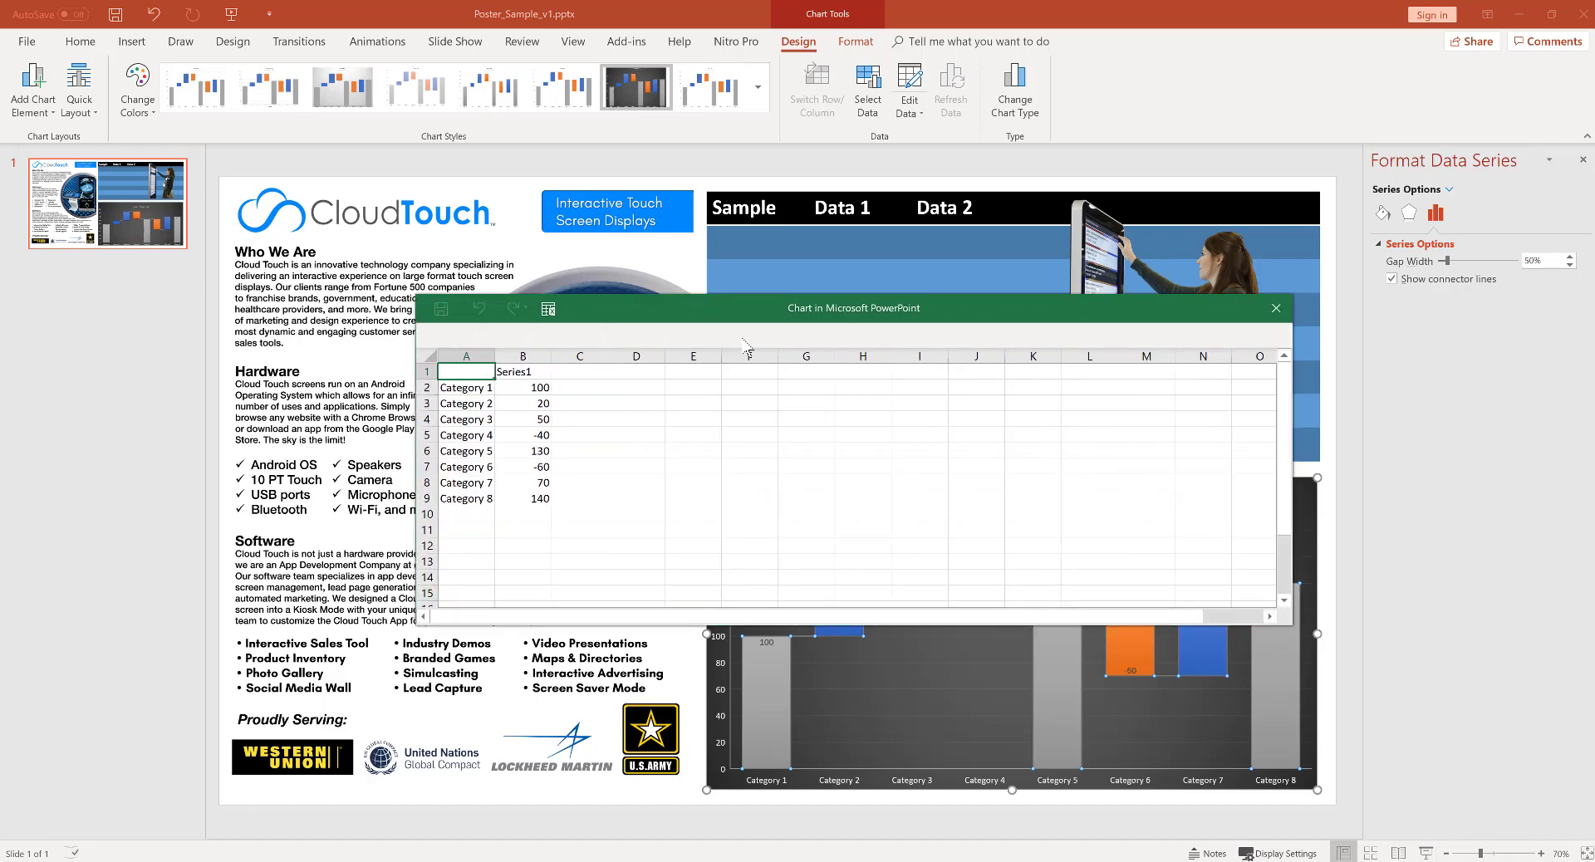
left_click_drag(1292, 392, 720, 464)
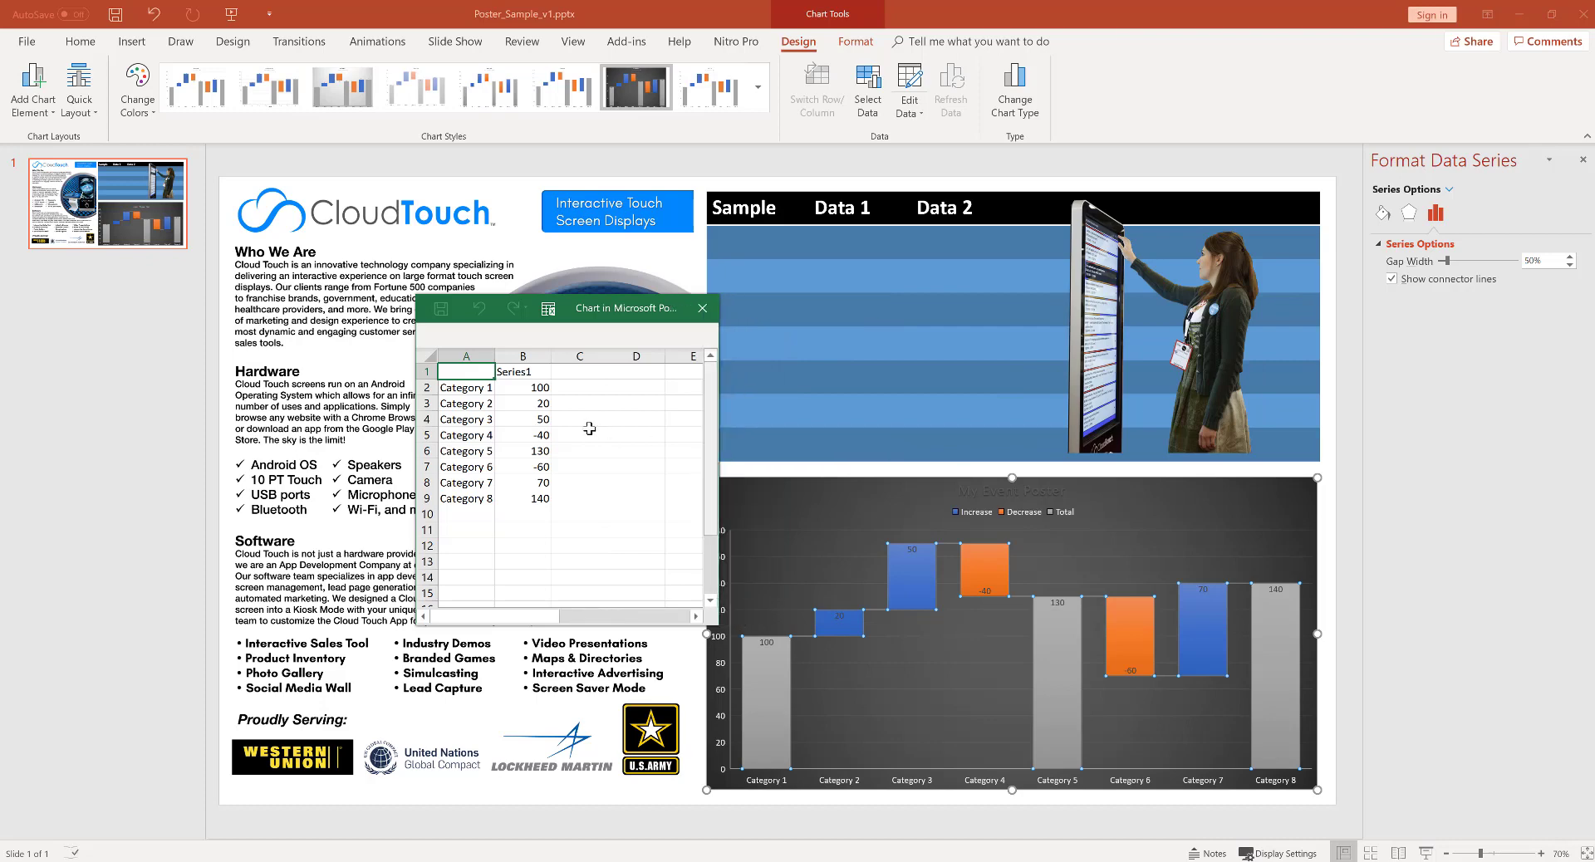
Set the chart data values to 60 for Category 1 and 100 for Category 4
left_click(532, 387)
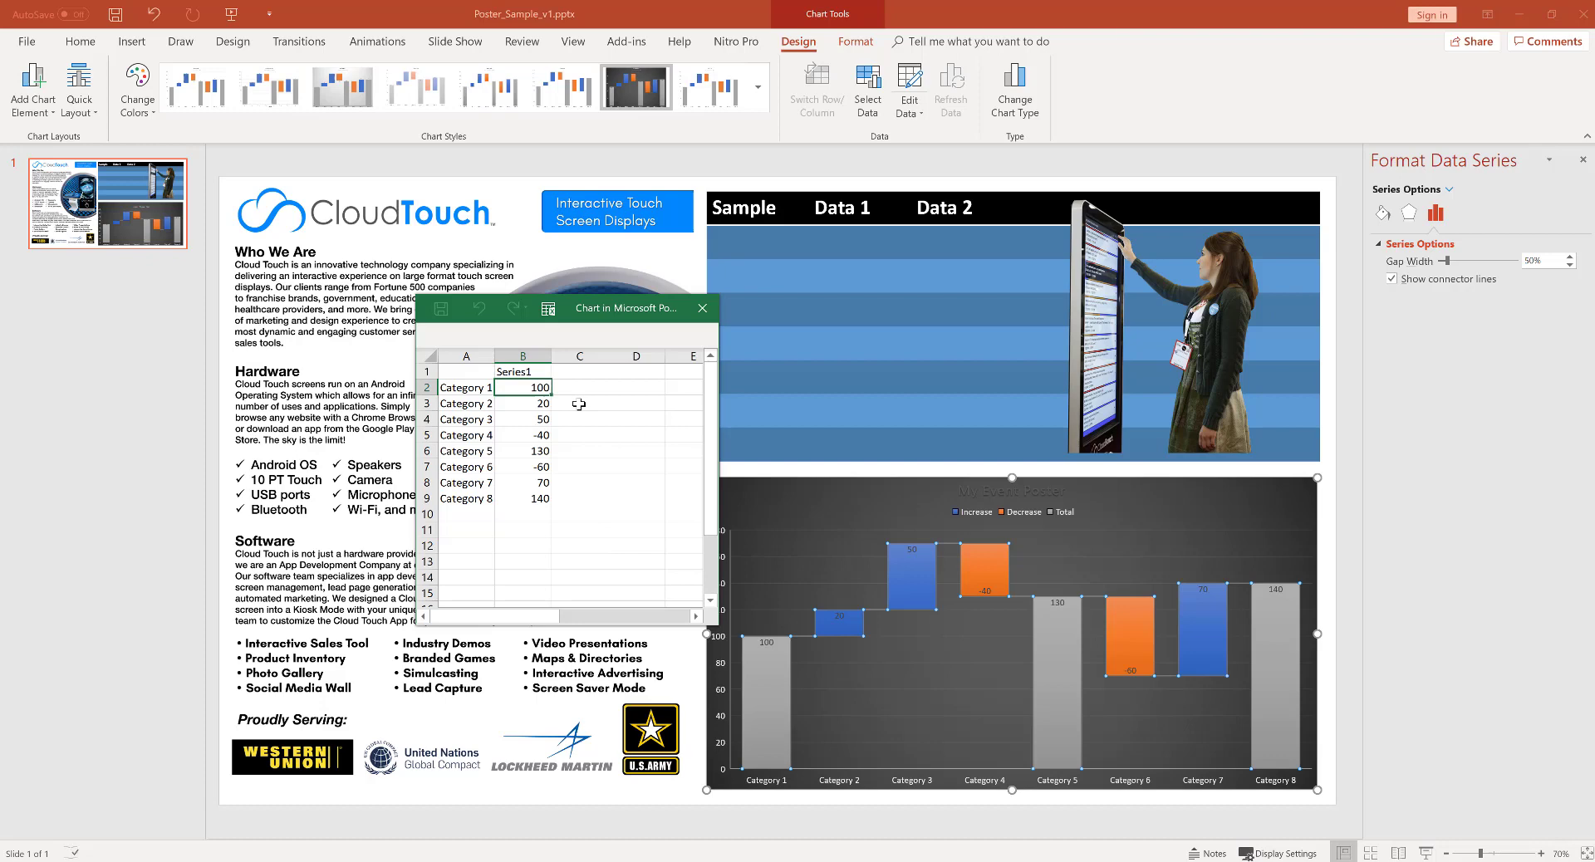
type("60")
key("ctrl+Return")
key("Right")
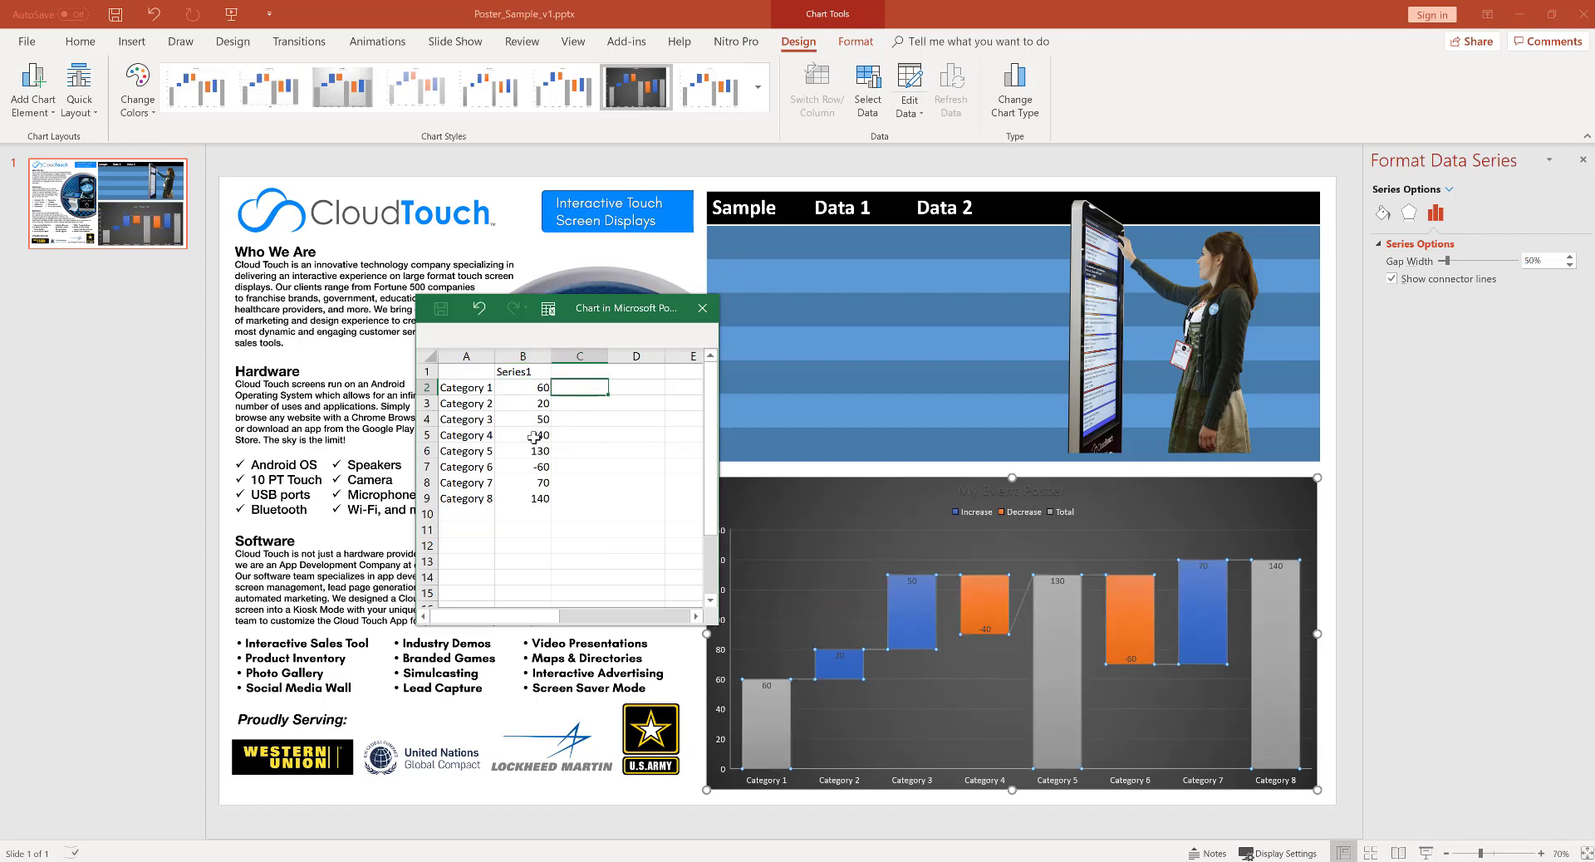
left_click(533, 436)
mouse_move(770, 432)
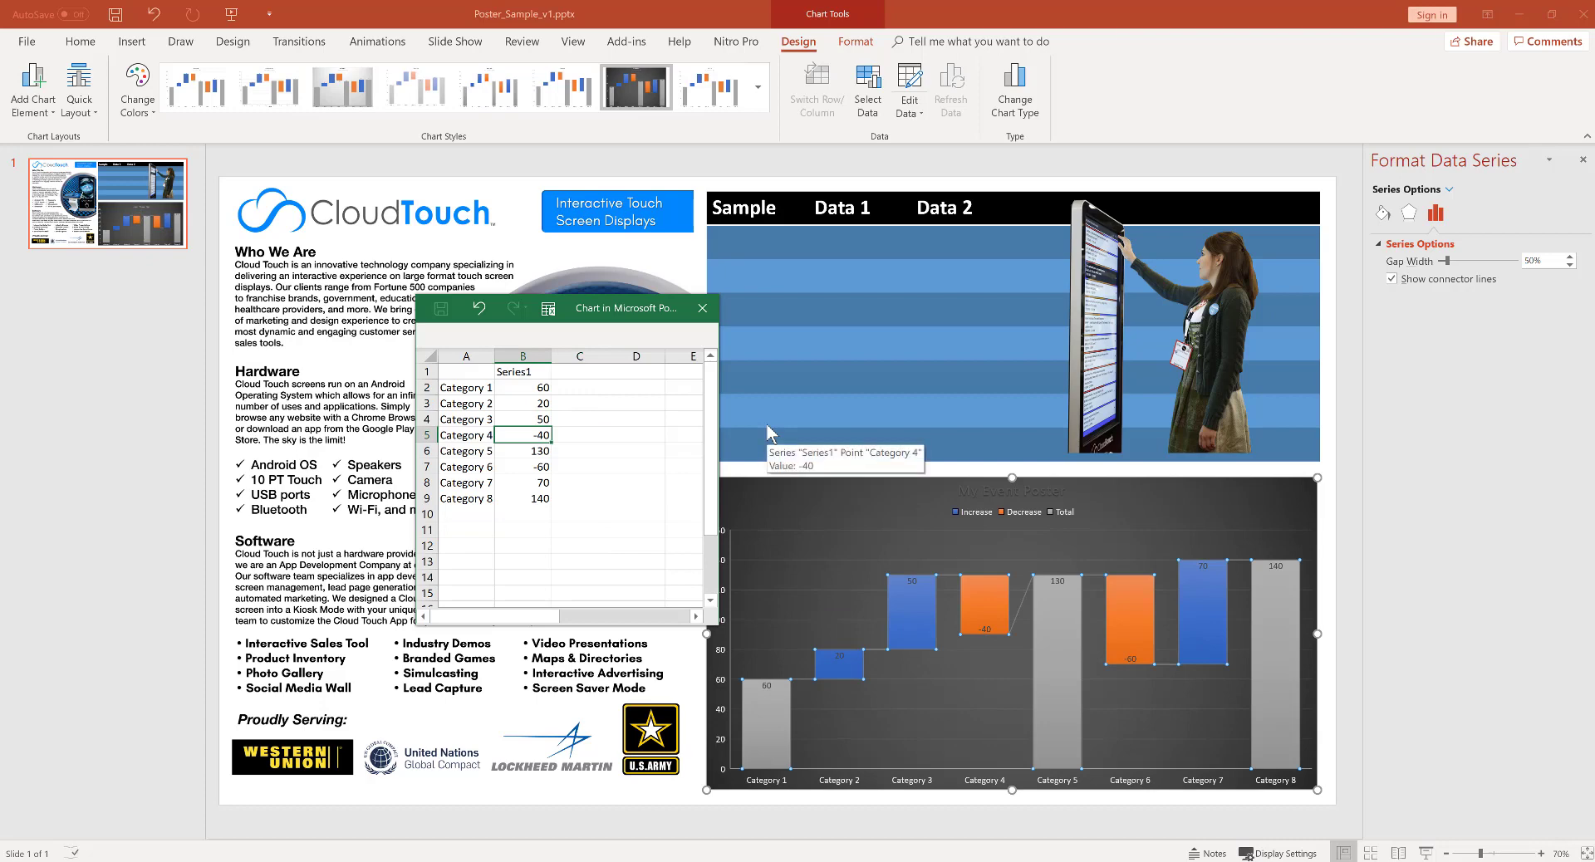
key("Right")
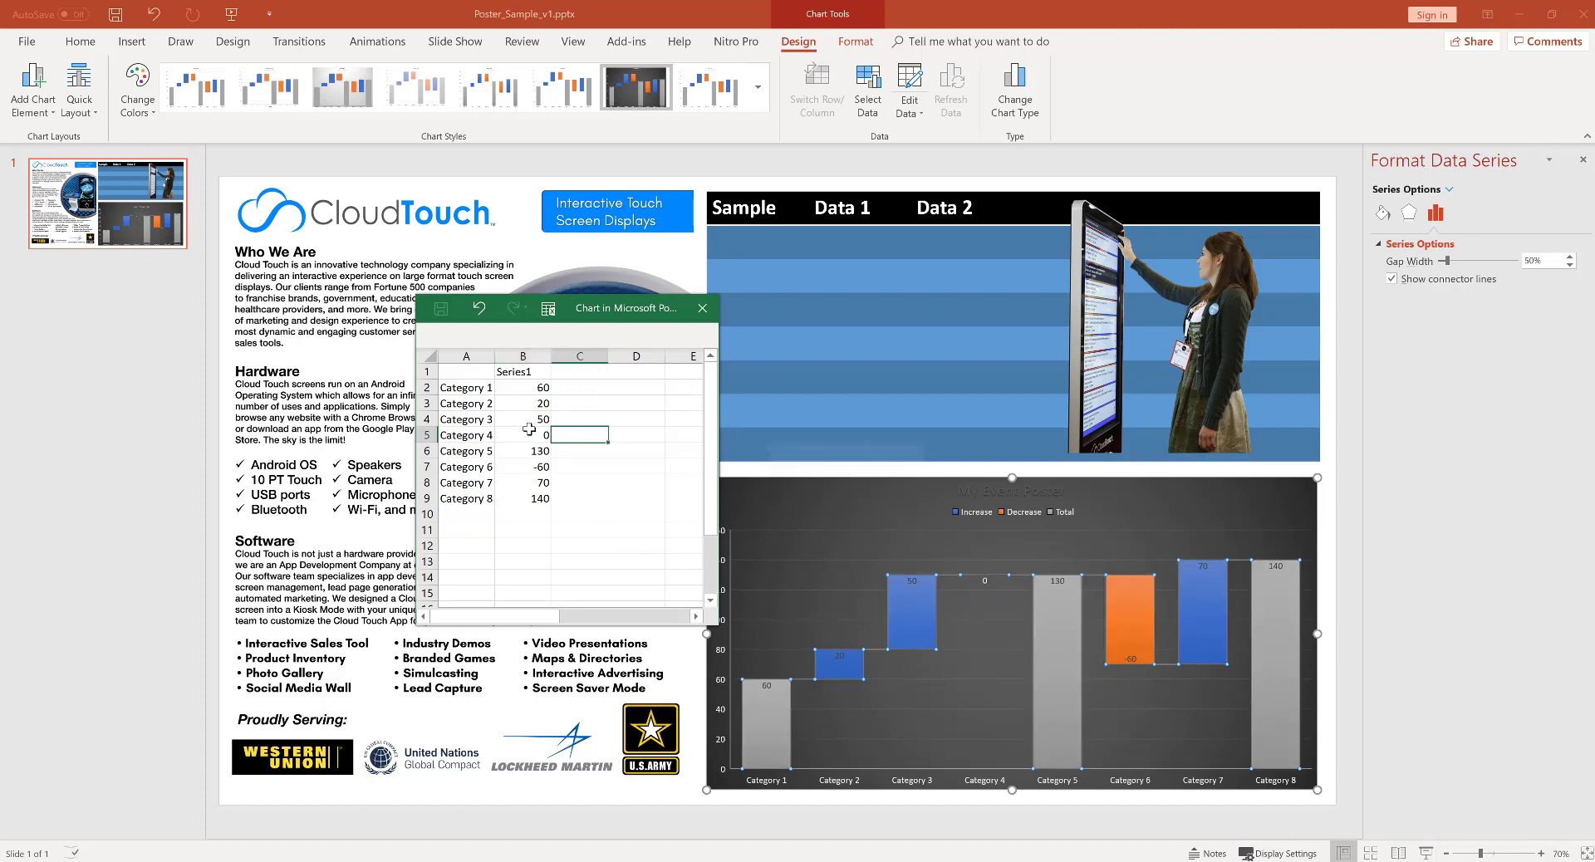
left_click(531, 433)
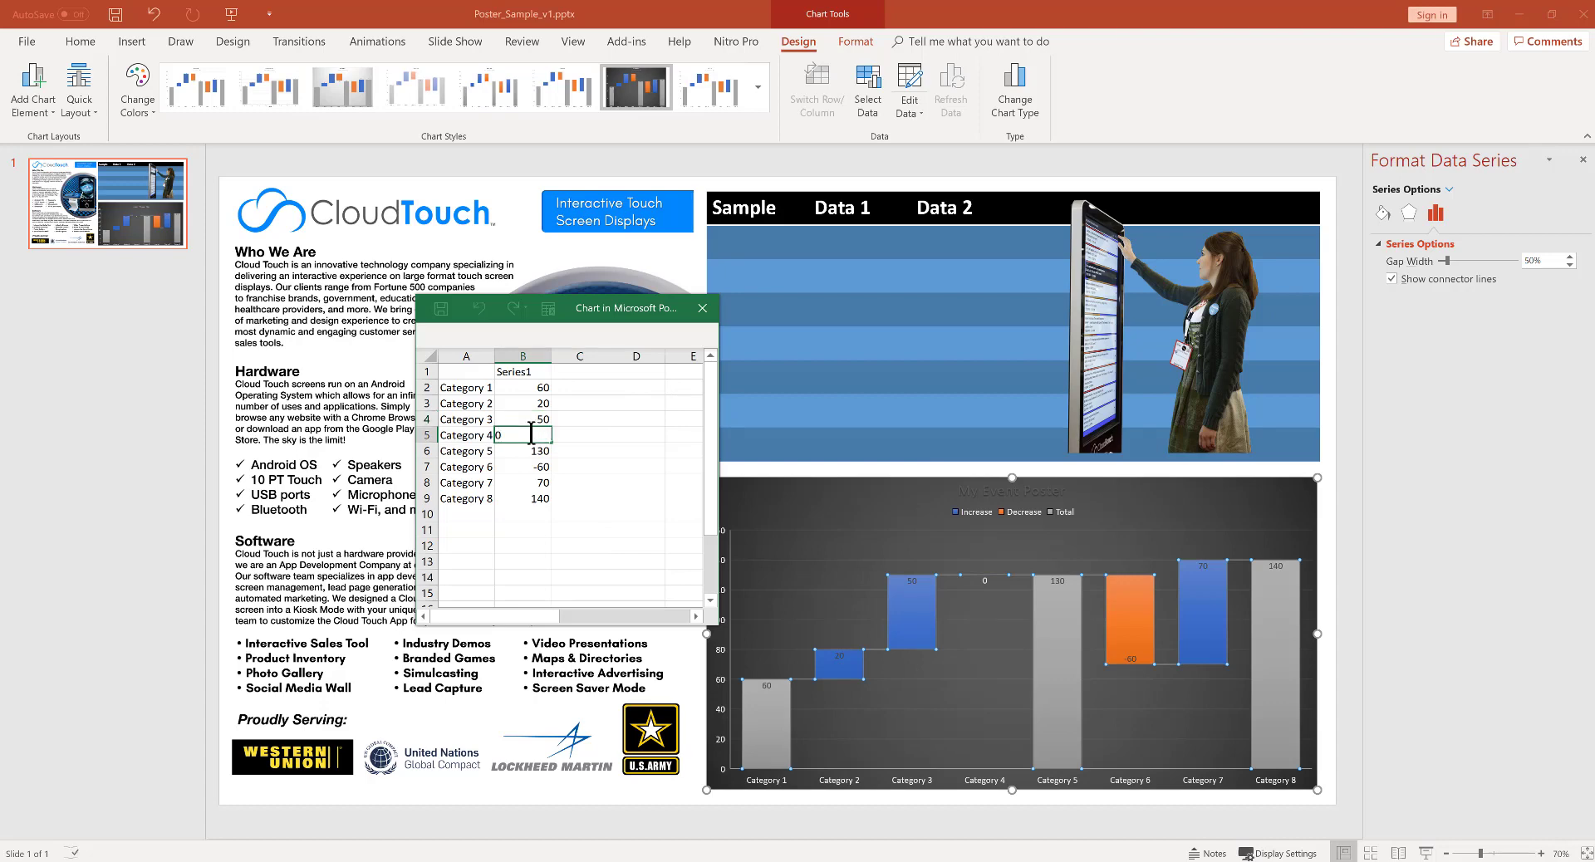
key("Right")
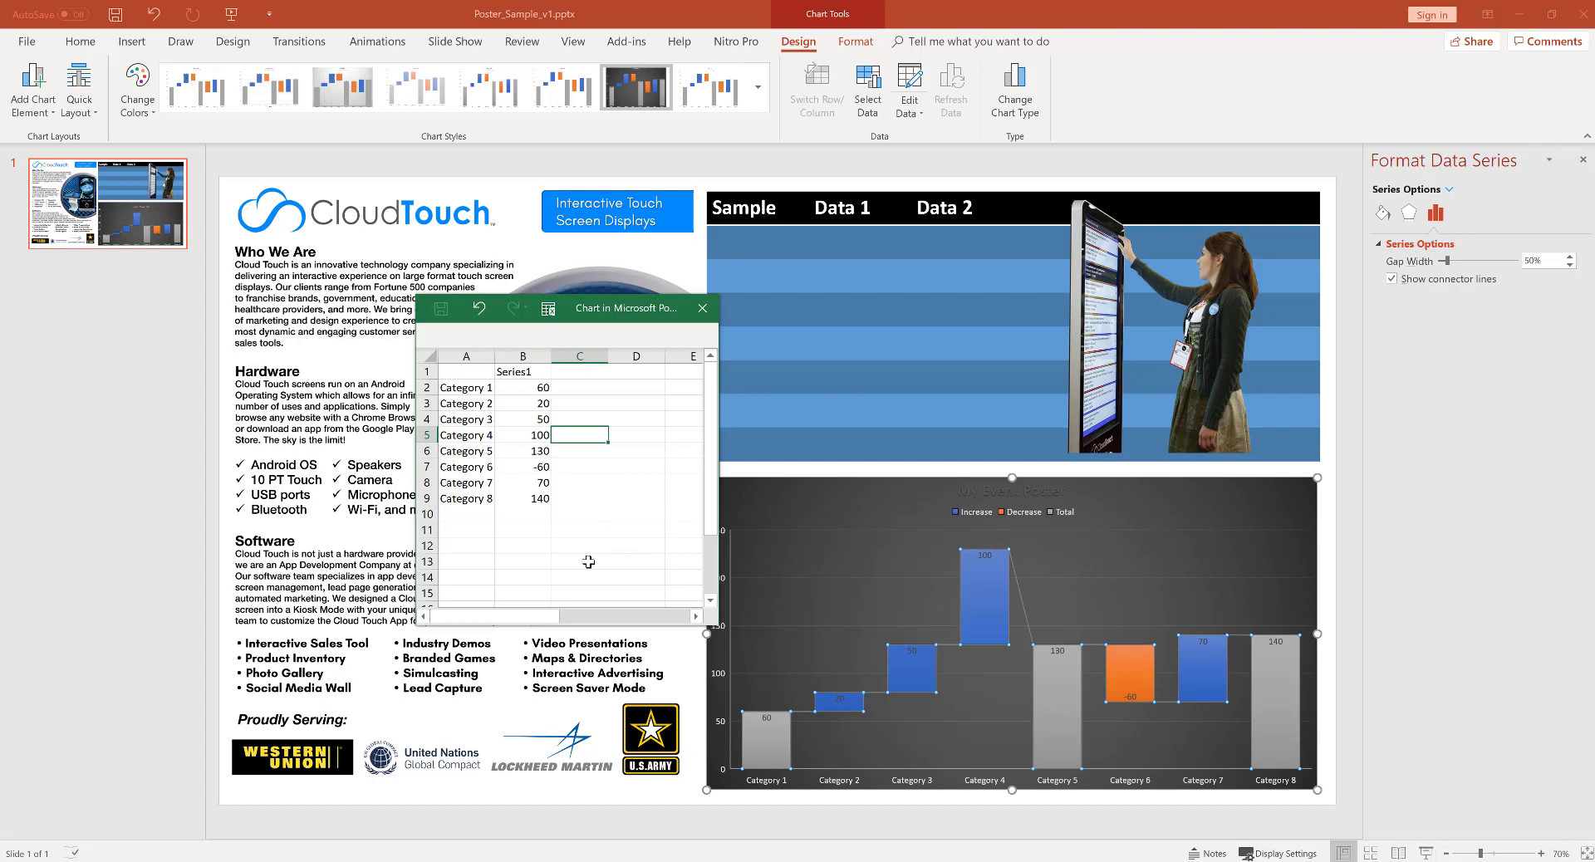
Set the Category 8 value to -300 and close the chart's data sheet
double_click(529, 499)
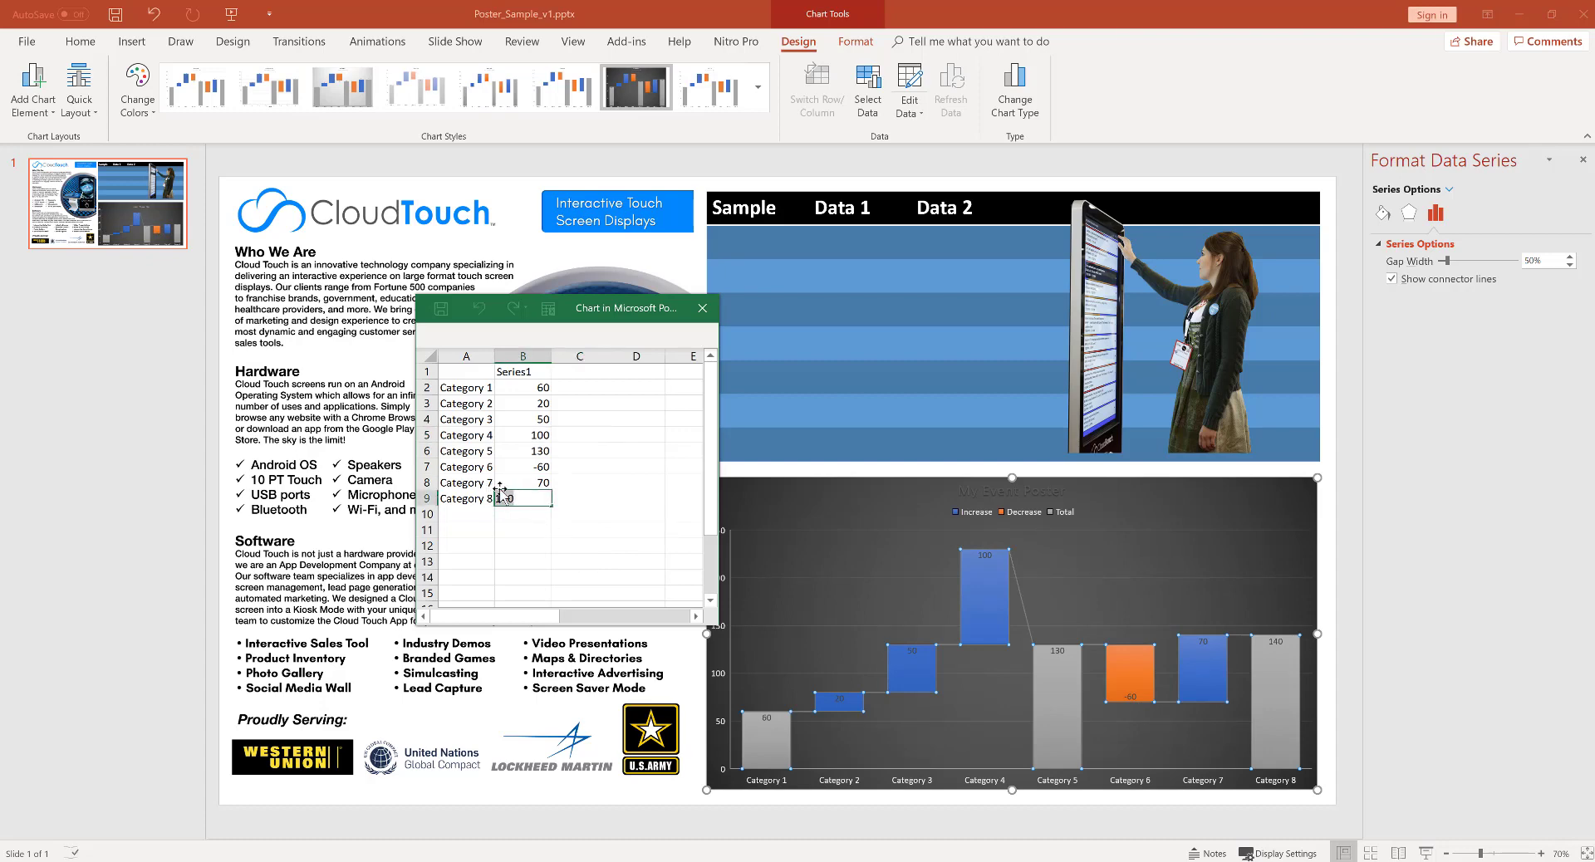
key("Right")
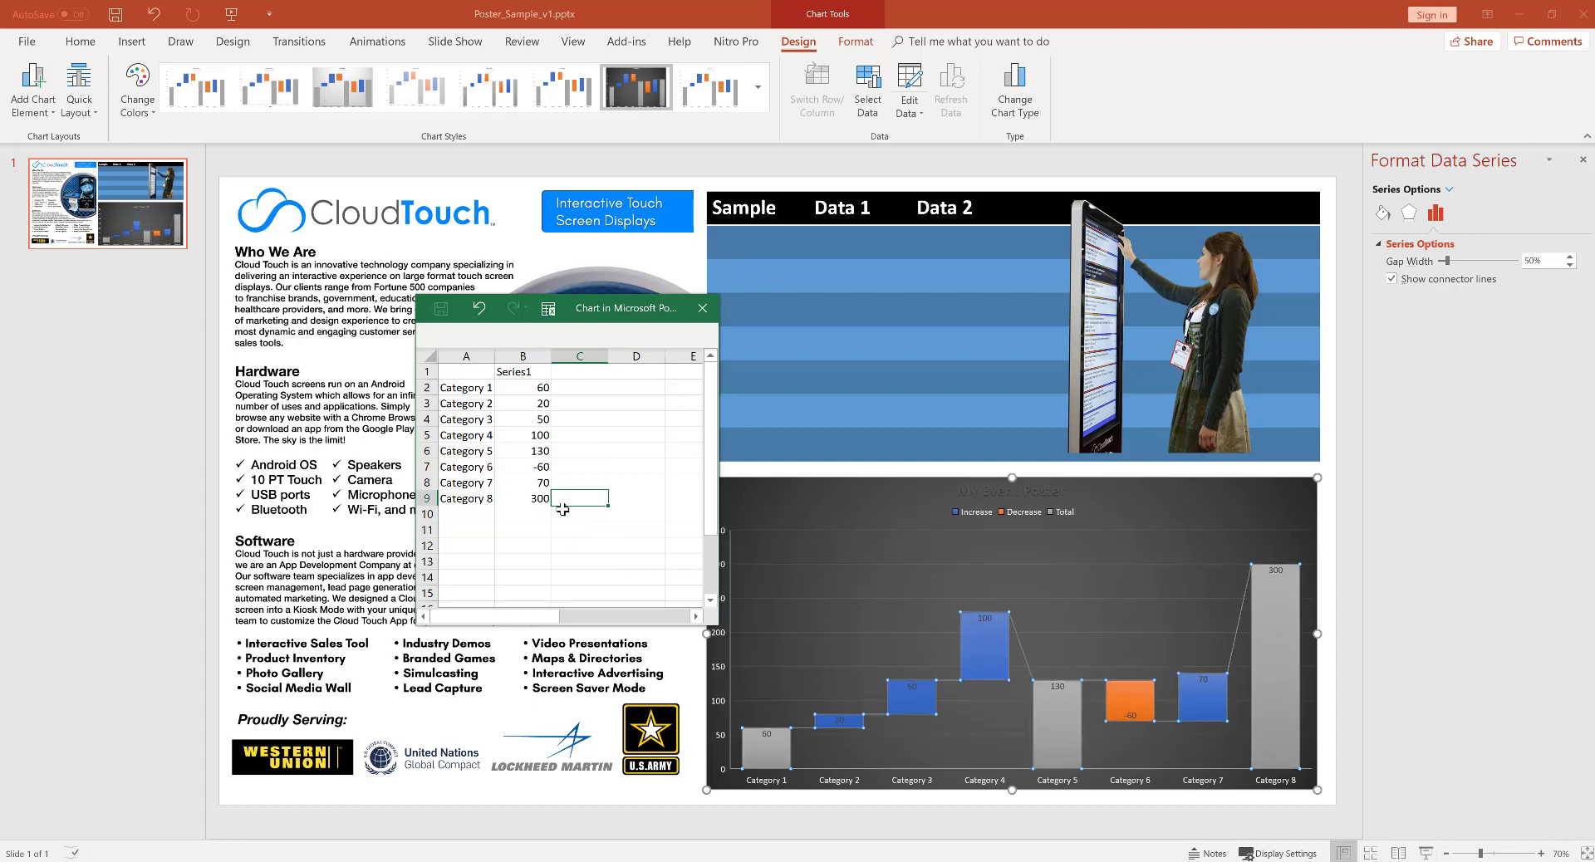
double_click(531, 498)
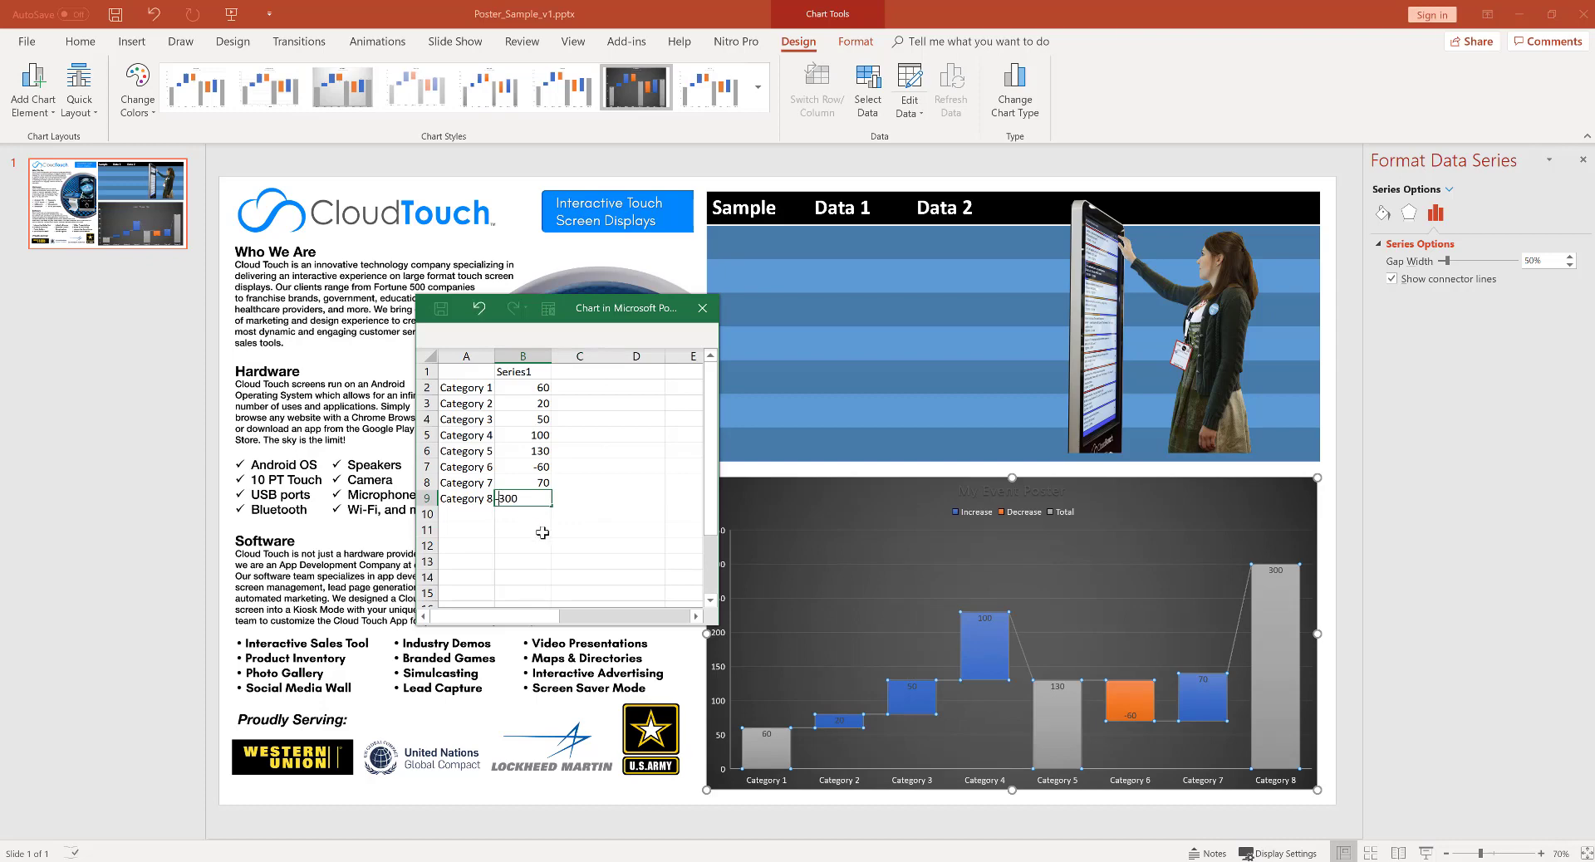
type("-")
key("Return")
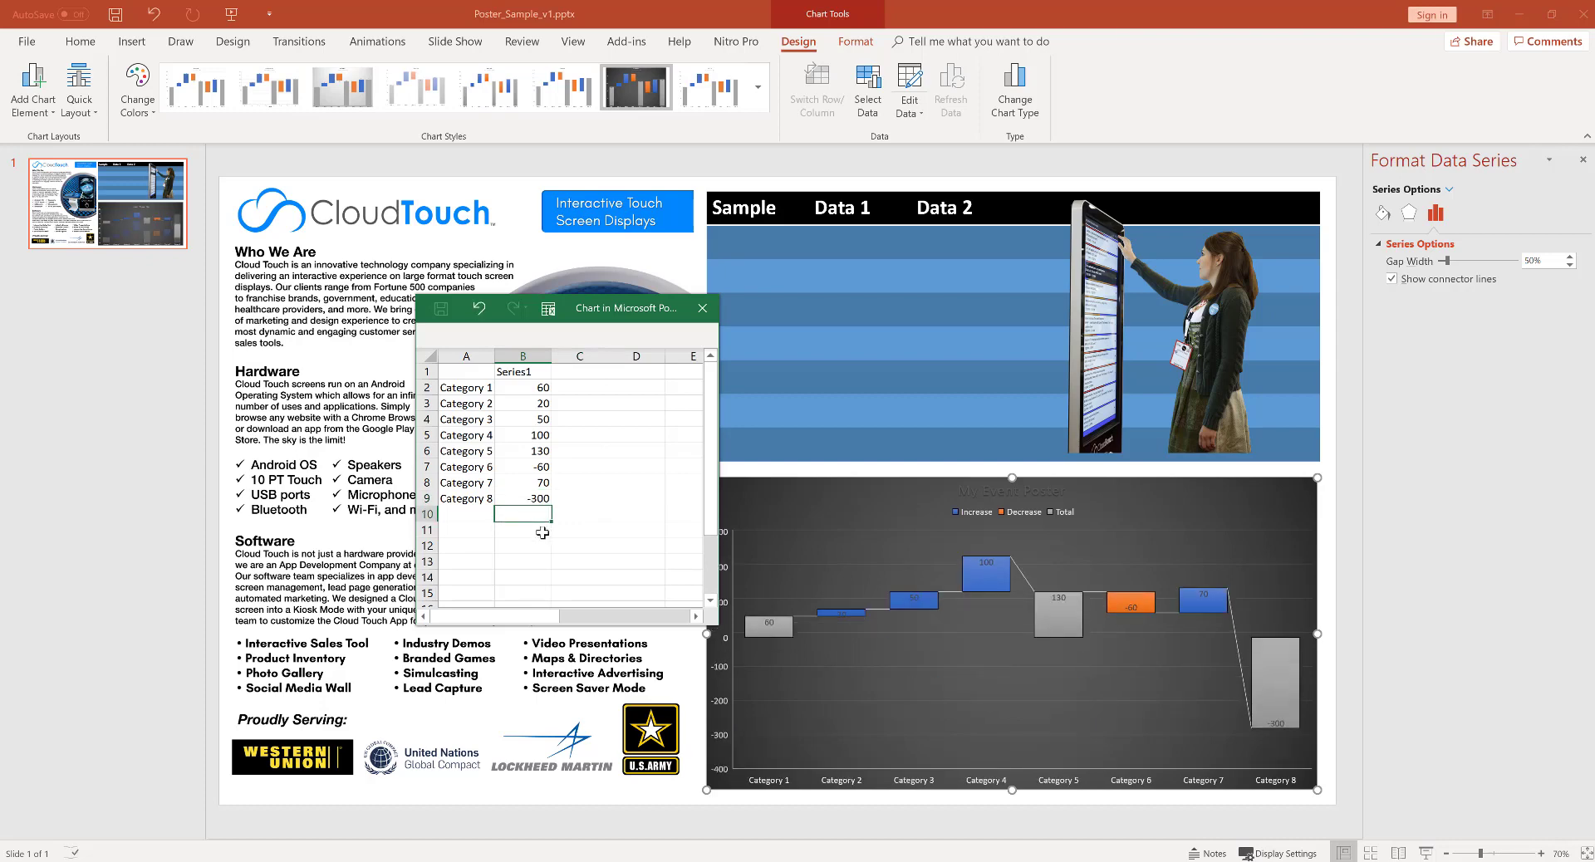
left_click(702, 308)
Lower the chart's top edge and add a wide text box in the gap below the table reading "This Is Custom Text Box"
left_click_drag(1005, 521, 1004, 539)
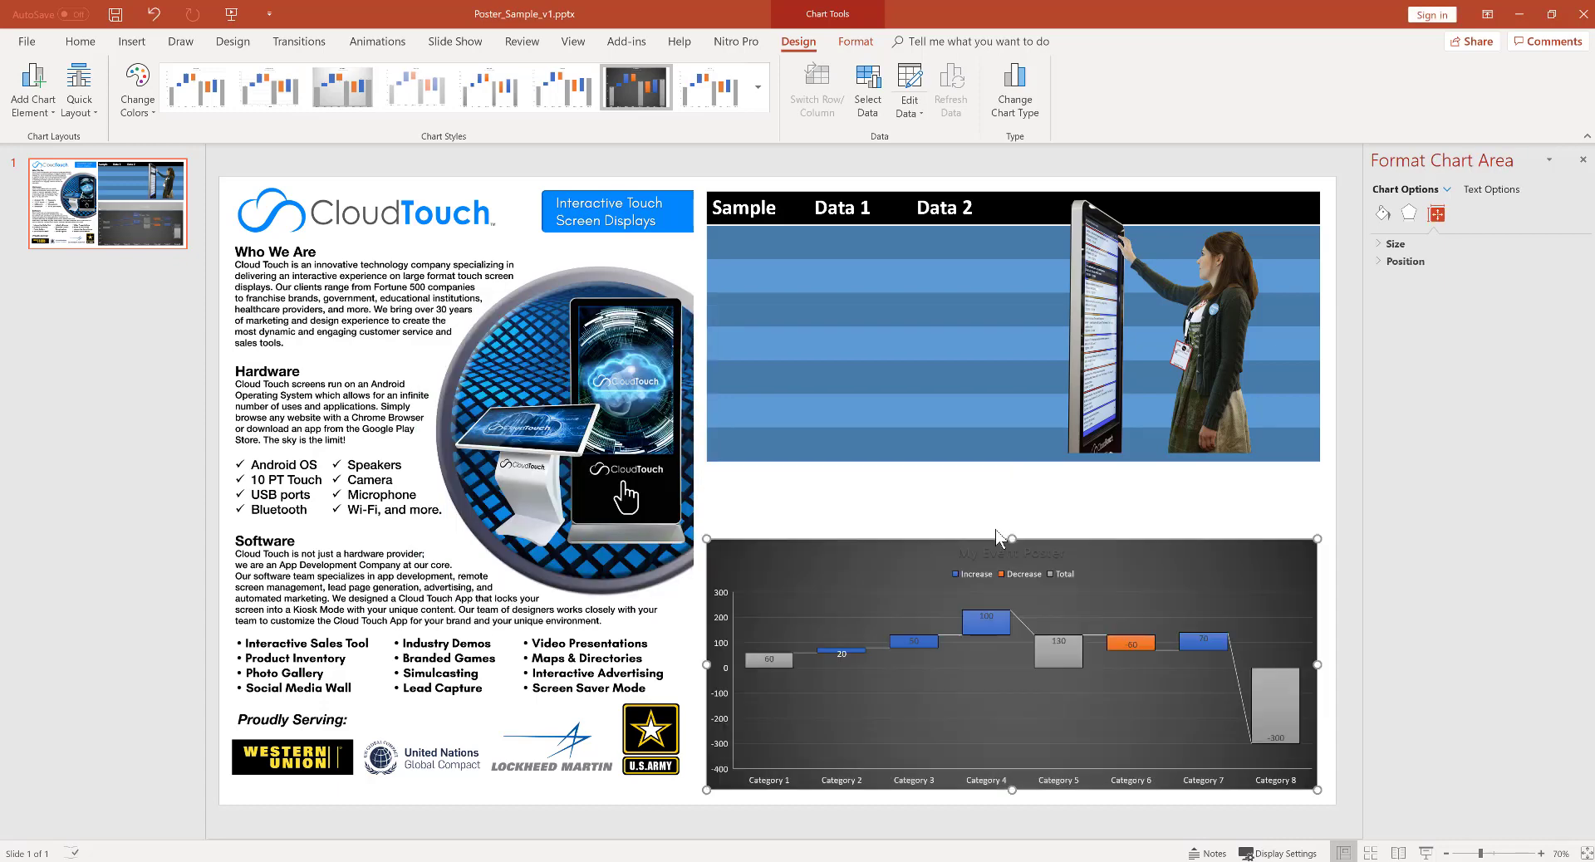
left_click(83, 43)
left_click(876, 80)
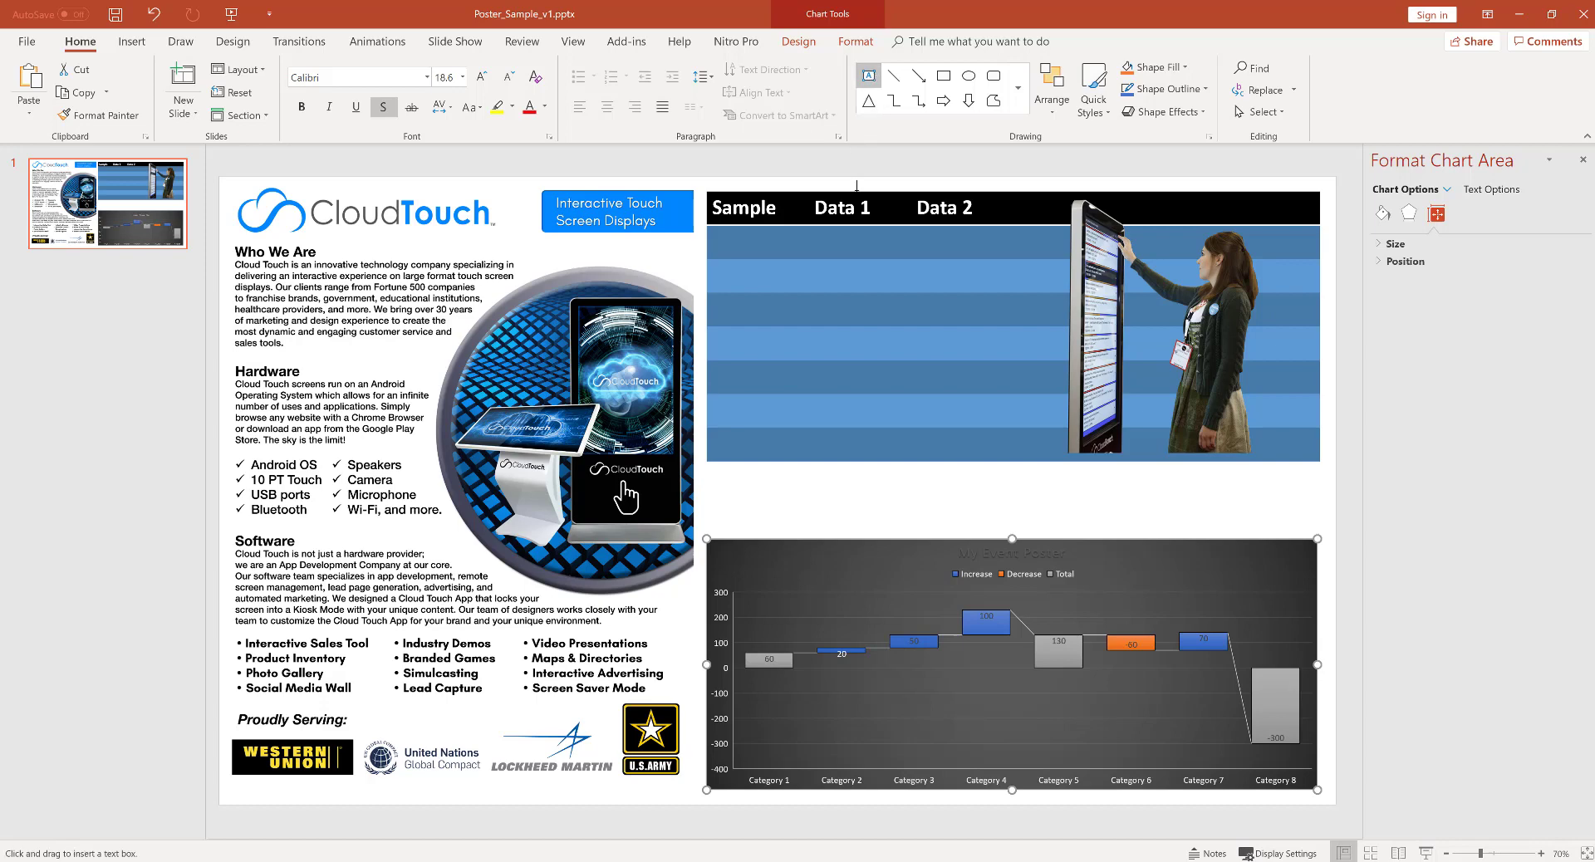
mouse_move(748, 490)
left_mouse_down()
mouse_move(925, 495)
mouse_move(1250, 546)
mouse_move(1303, 531)
left_mouse_up()
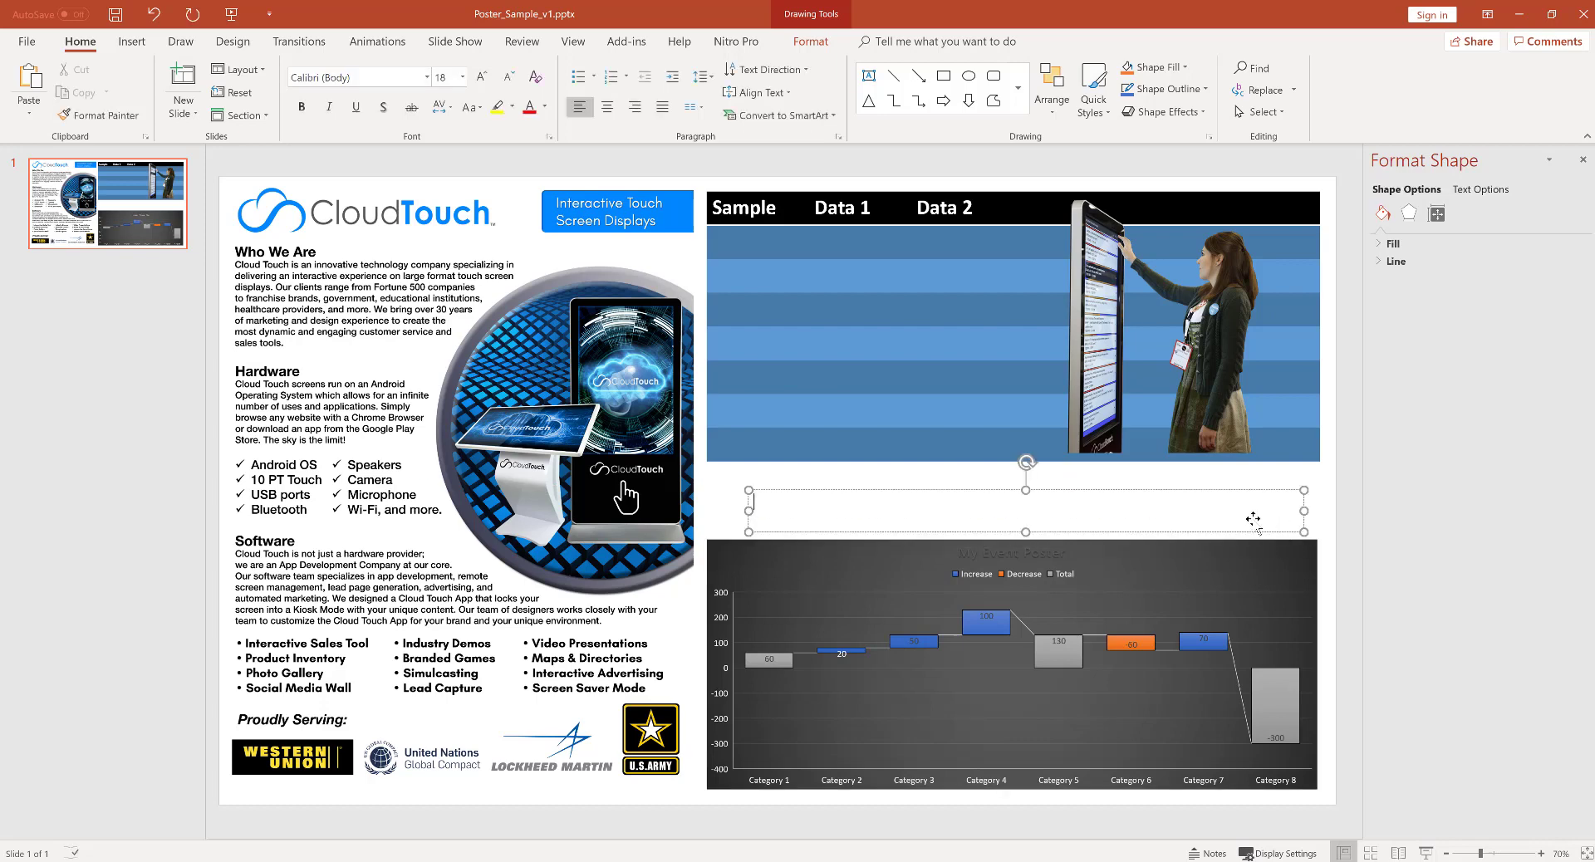
type("This Is")
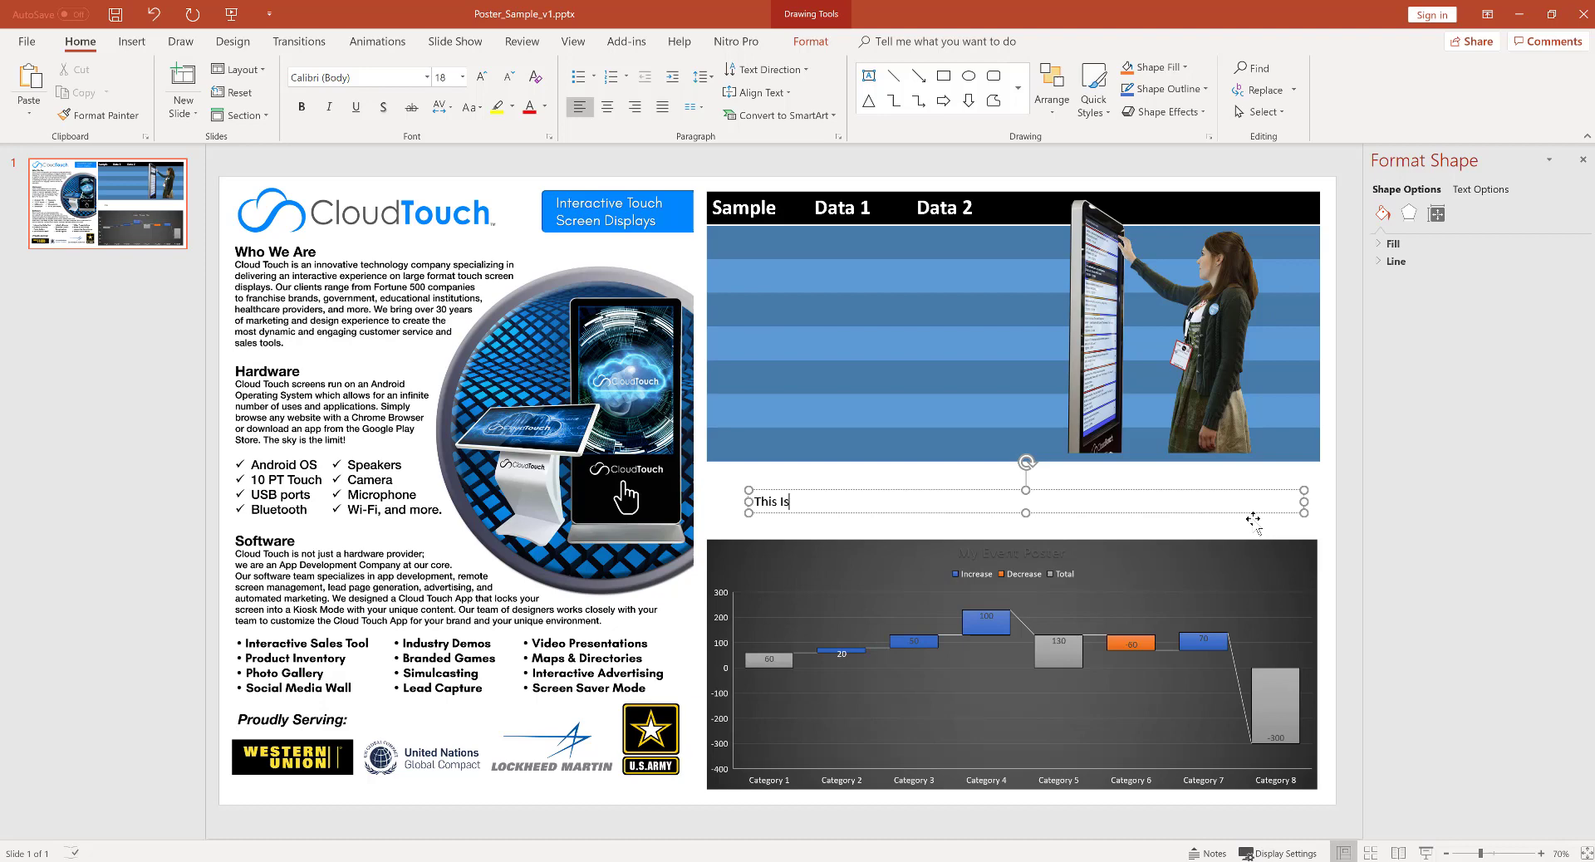
type(" Custom Text Box")
Format the "This Is Custom Text Box" text as bold, 32 pt and orange
triple_click(858, 502)
left_click(866, 480)
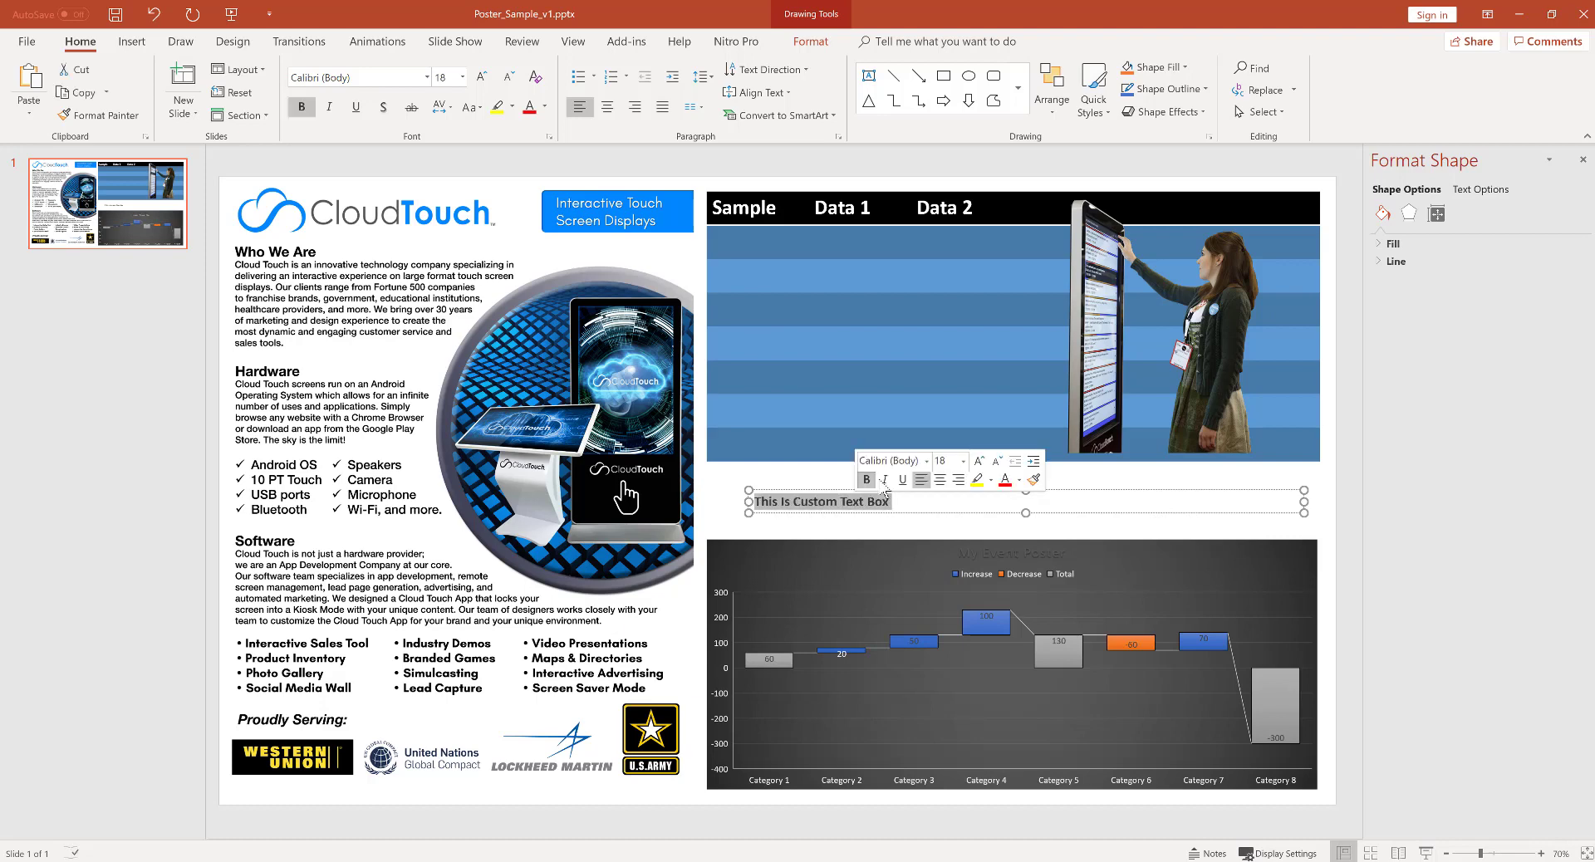
left_click(979, 461)
left_click(980, 461)
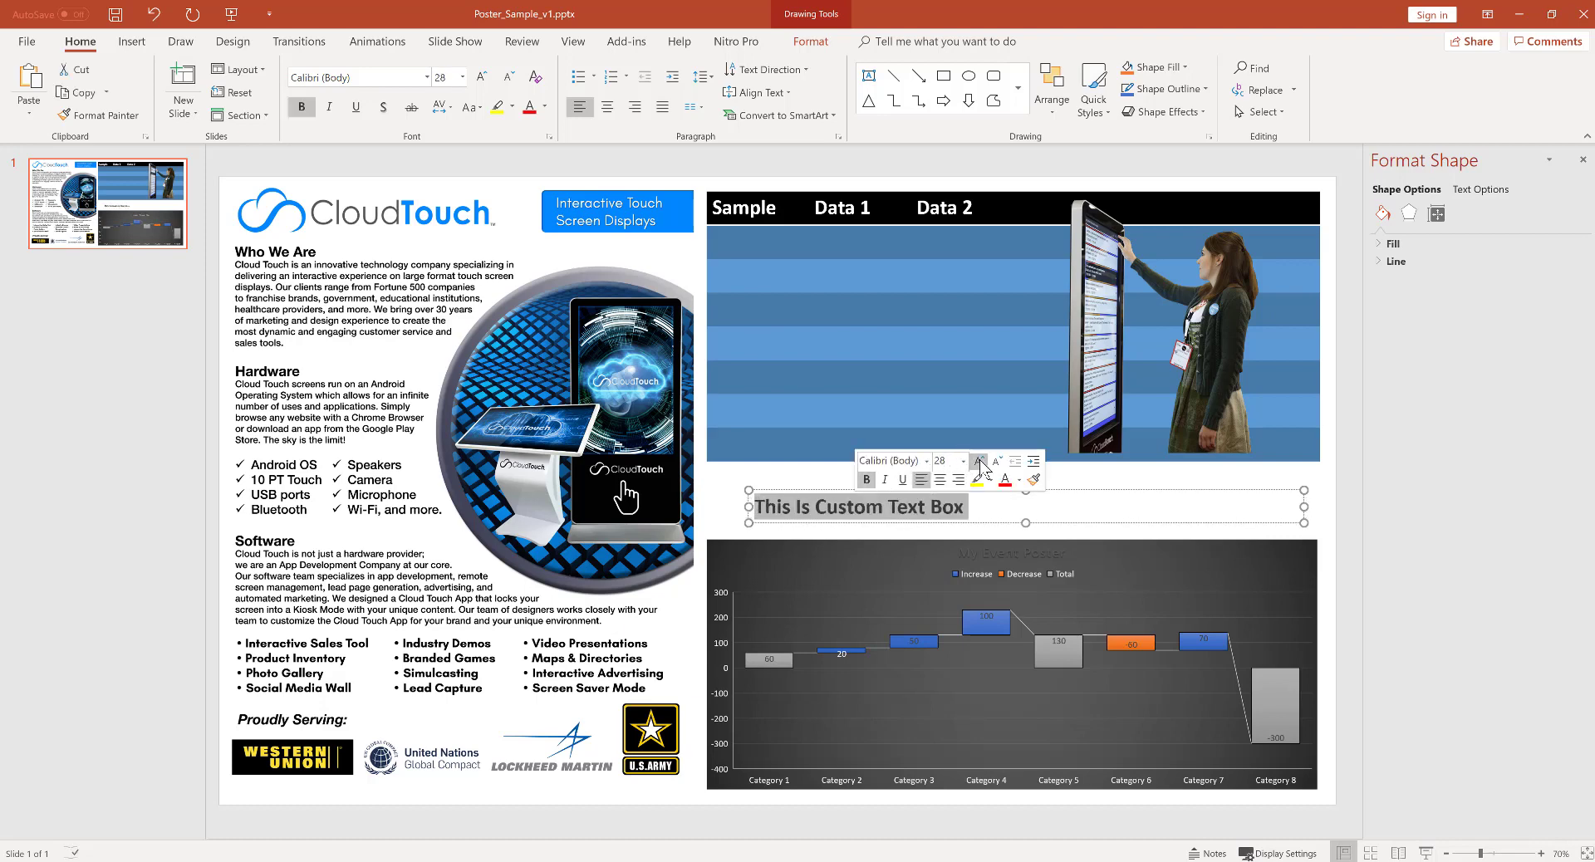
left_click(1017, 480)
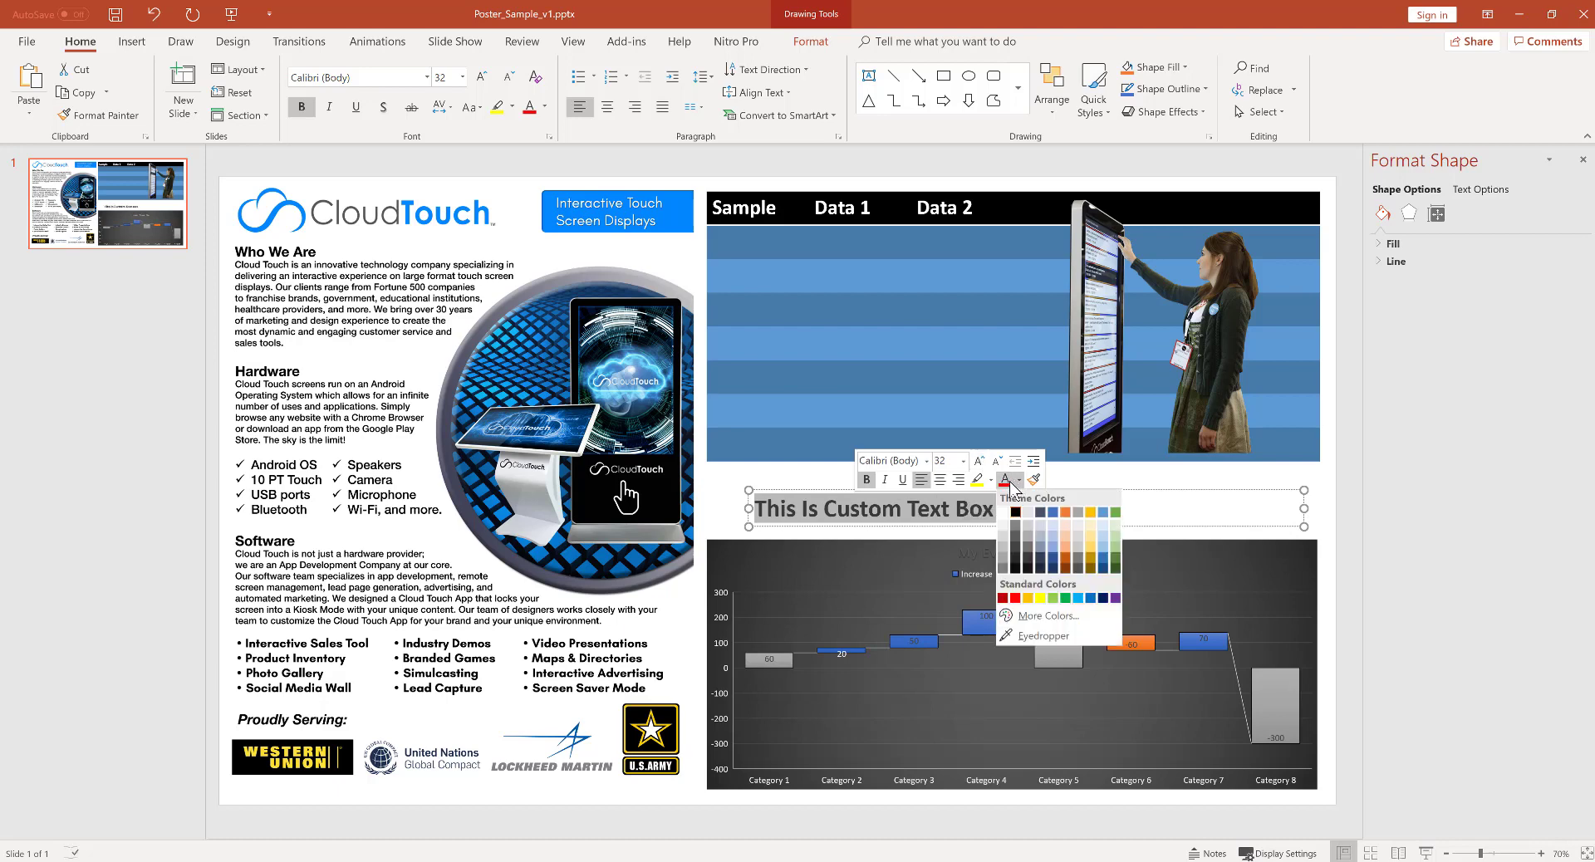
left_click(1066, 512)
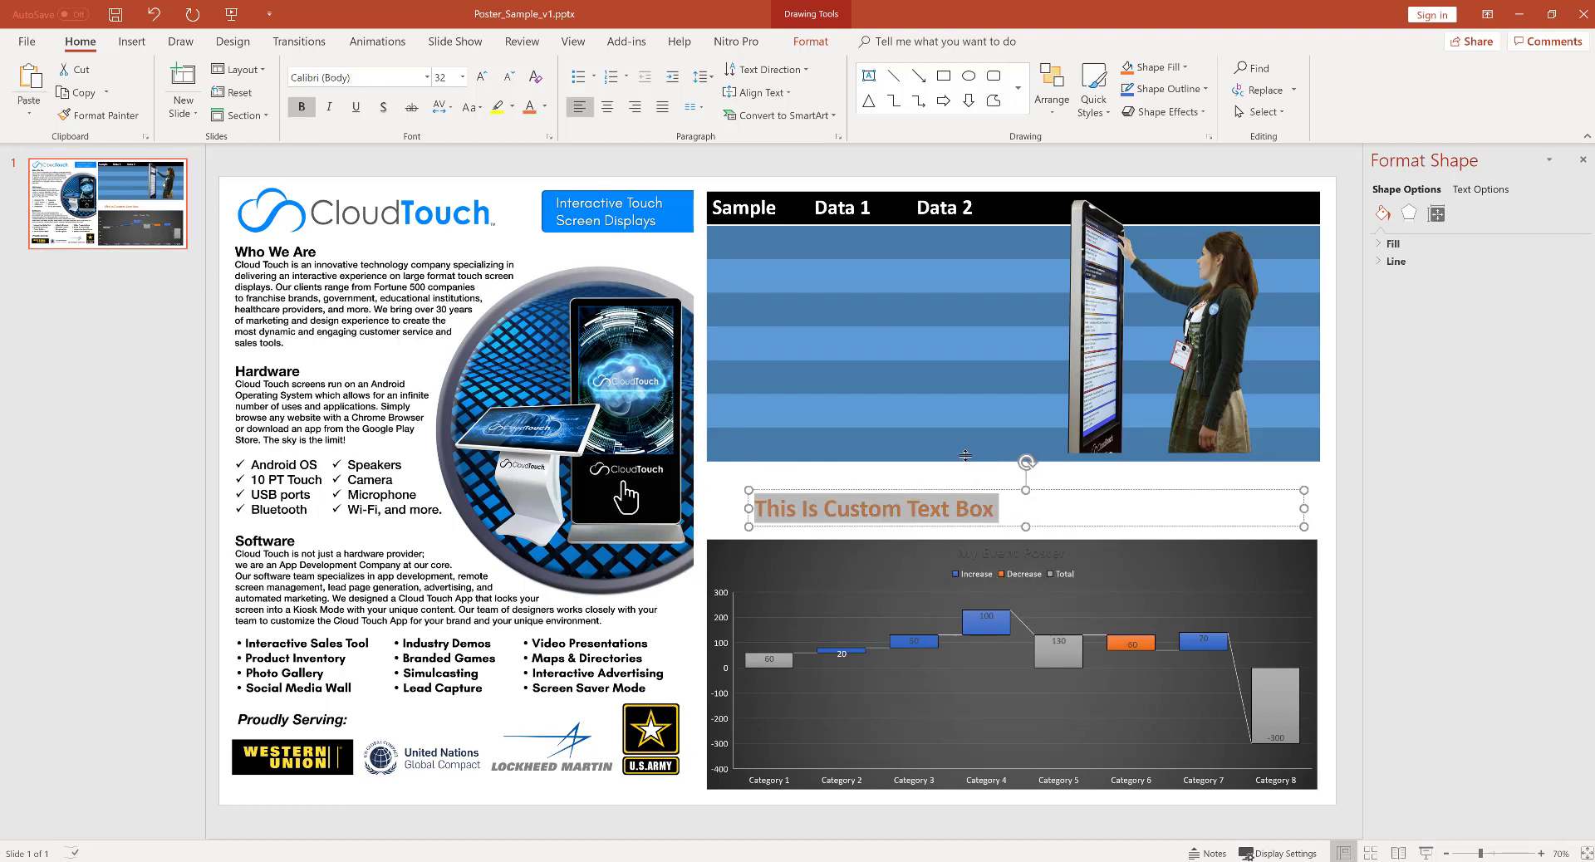
left_click(1055, 484)
left_click(983, 509)
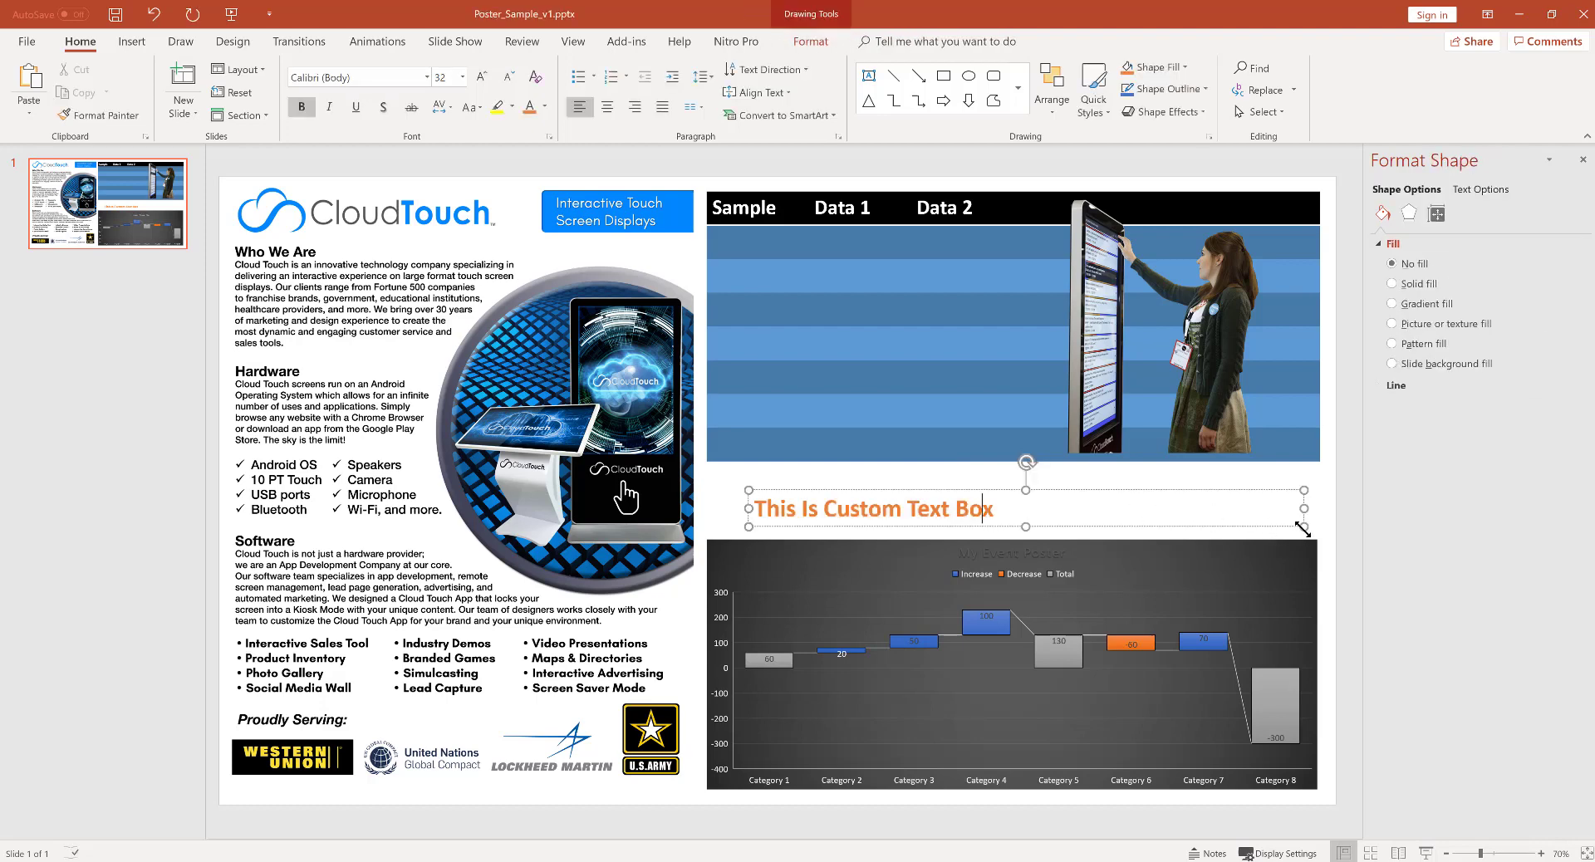
Narrow the "This Is Custom Text Box" box to fit its text and enlarge the text to 40 pt
left_click_drag(1302, 528, 1007, 490)
triple_click(933, 508)
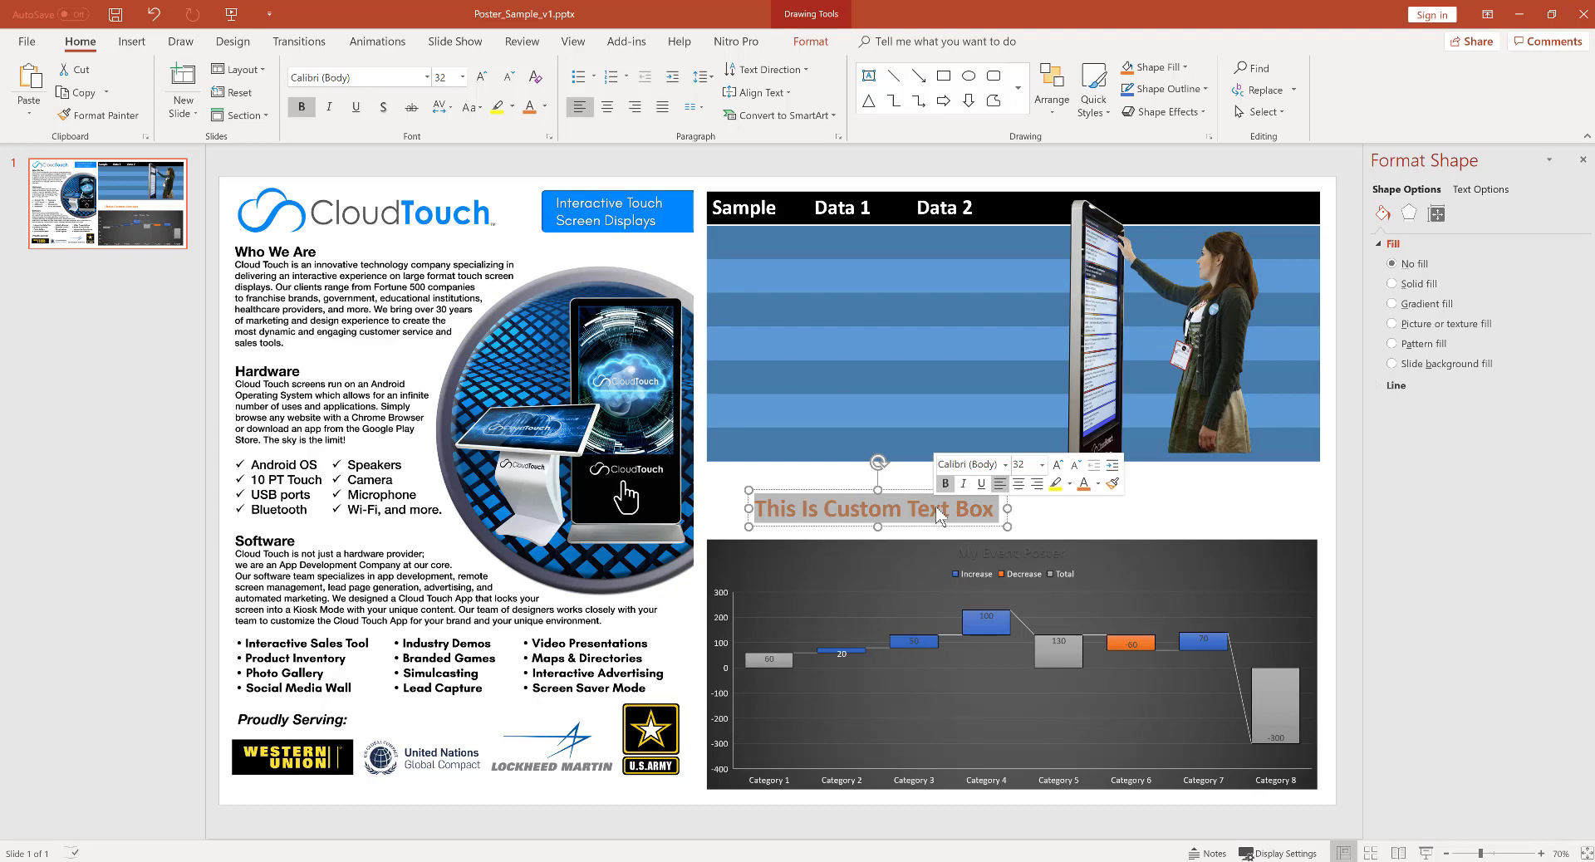
left_click(1056, 465)
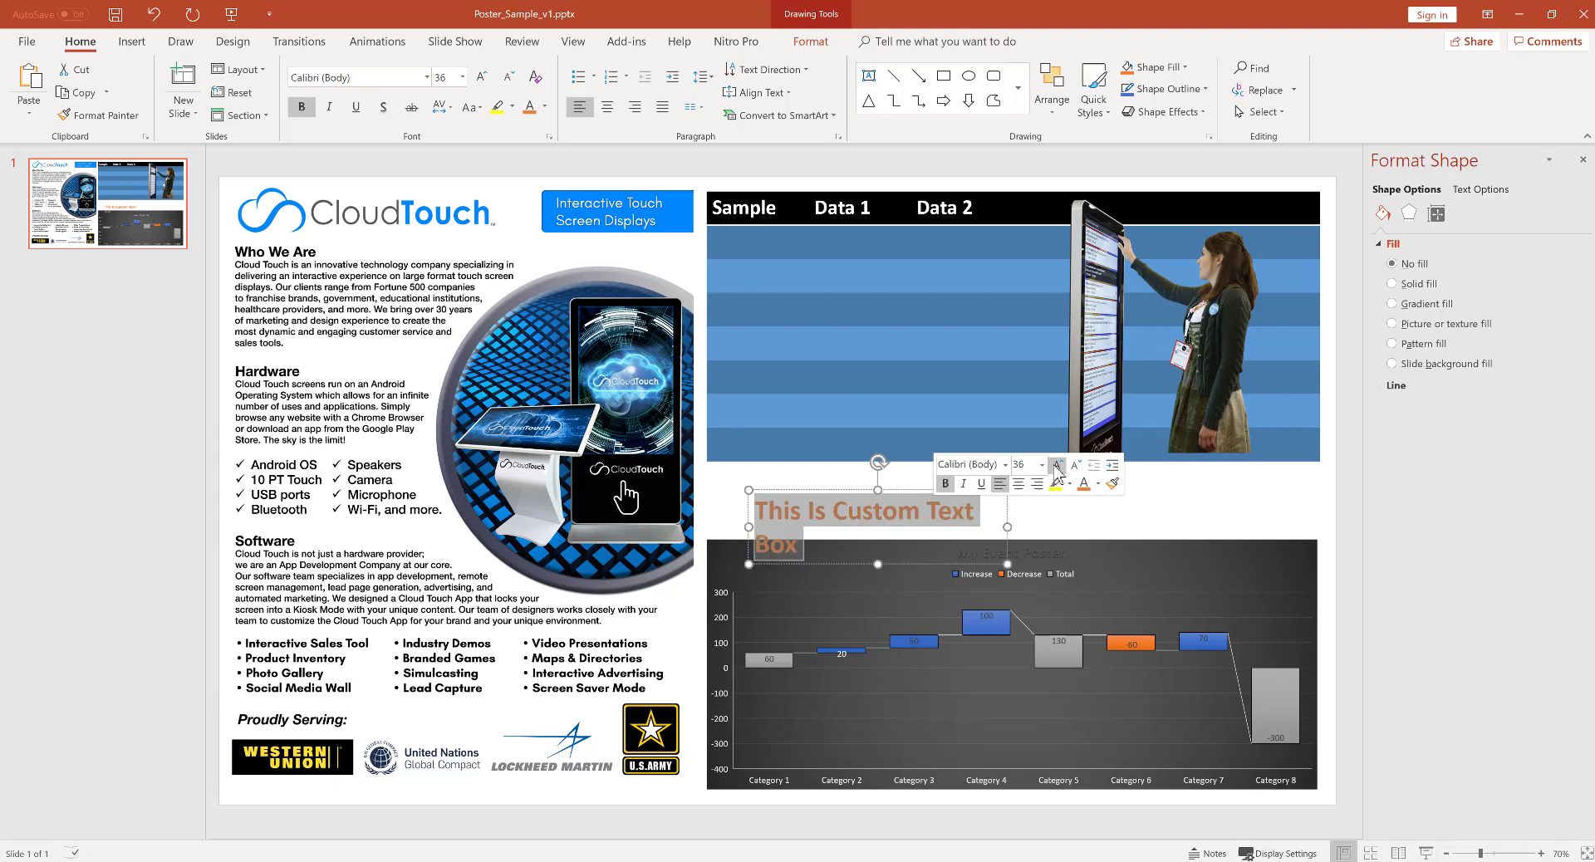
left_click(1056, 465)
key("Escape")
key("Escape")
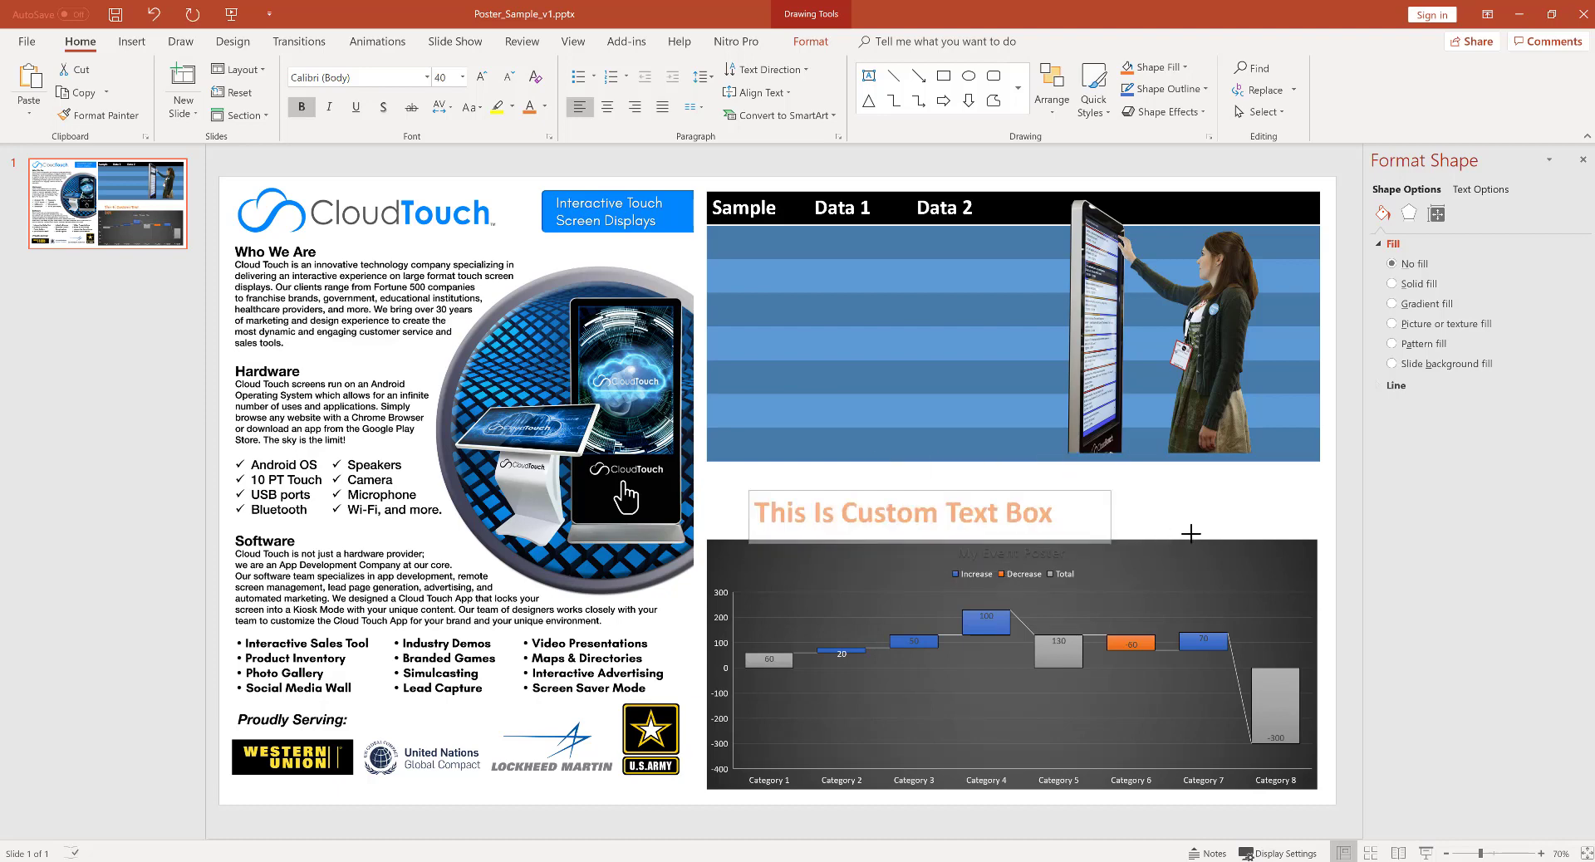
Widen the text box to nearly the table's right edge and enlarge its text to 60 pt
left_click_drag(1191, 533, 1281, 544)
triple_click(1020, 510)
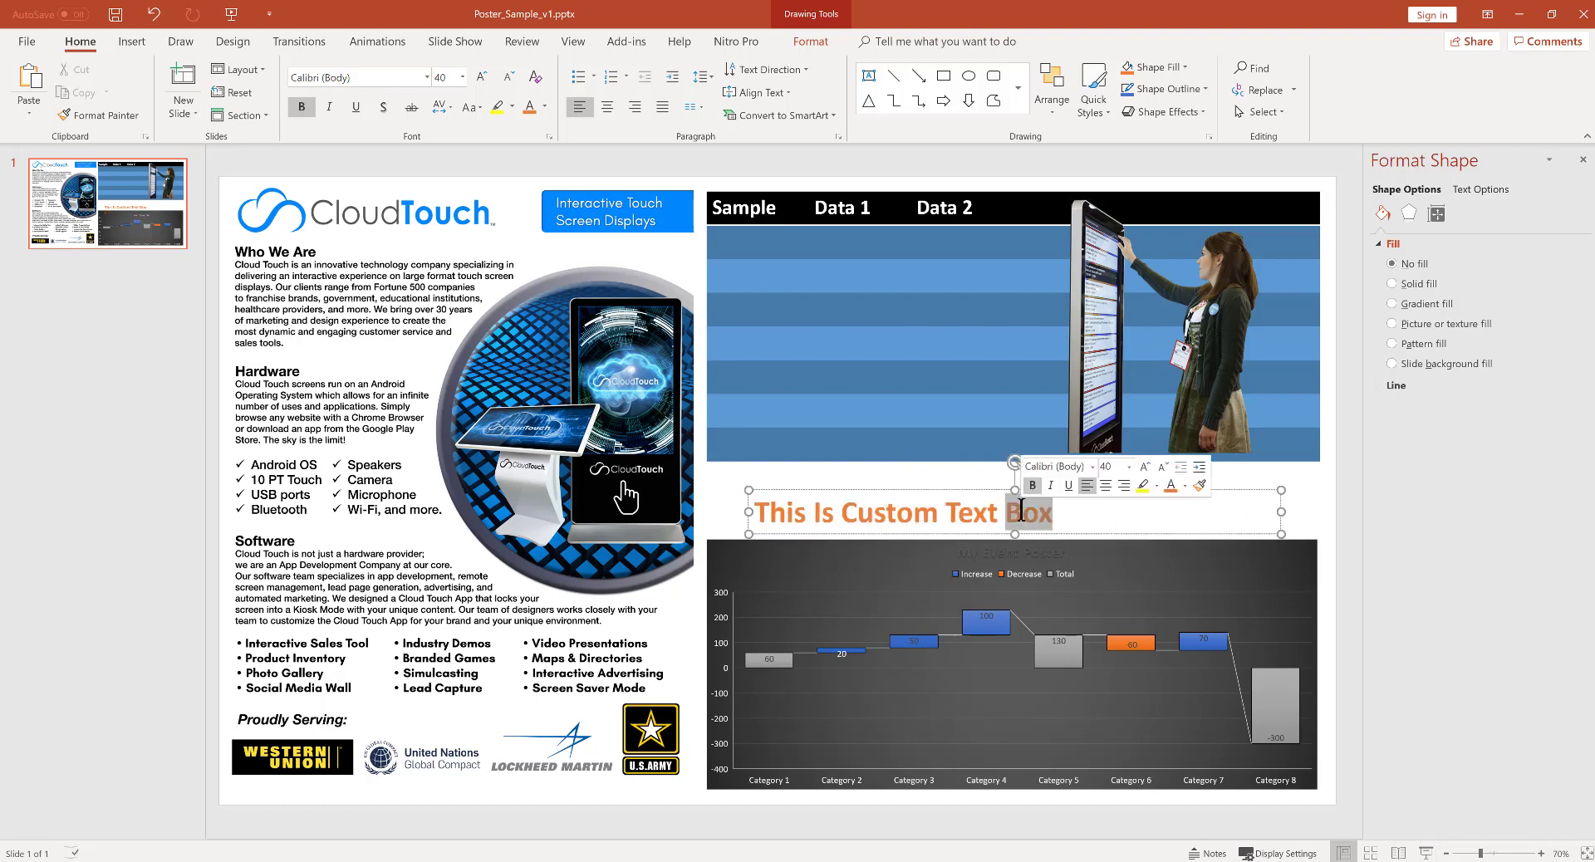
left_click(1145, 468)
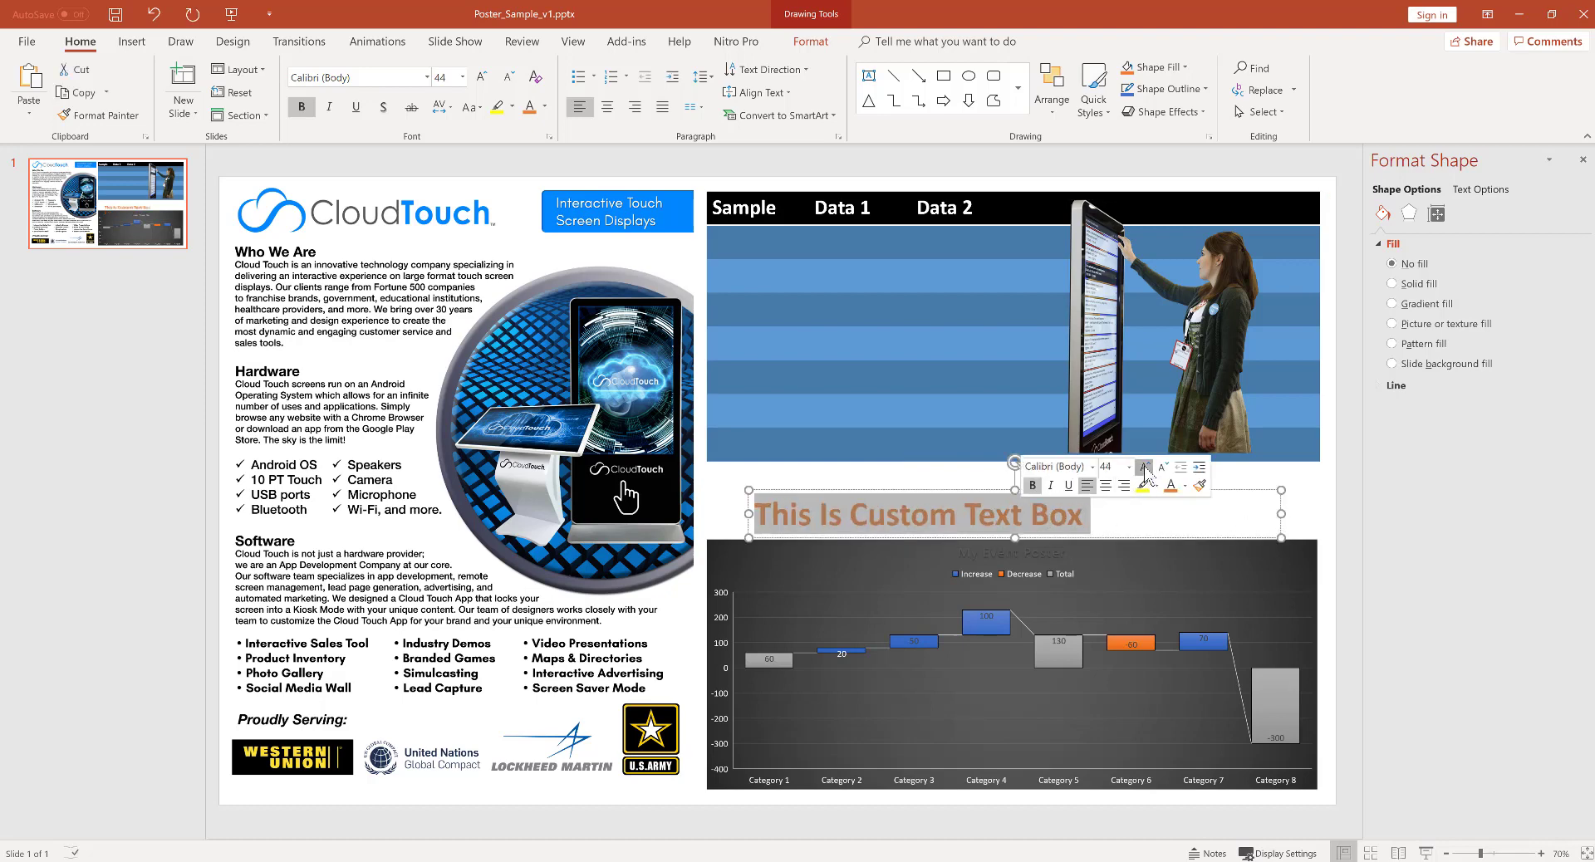
left_click(1144, 468)
left_click(1145, 467)
left_click(1144, 468)
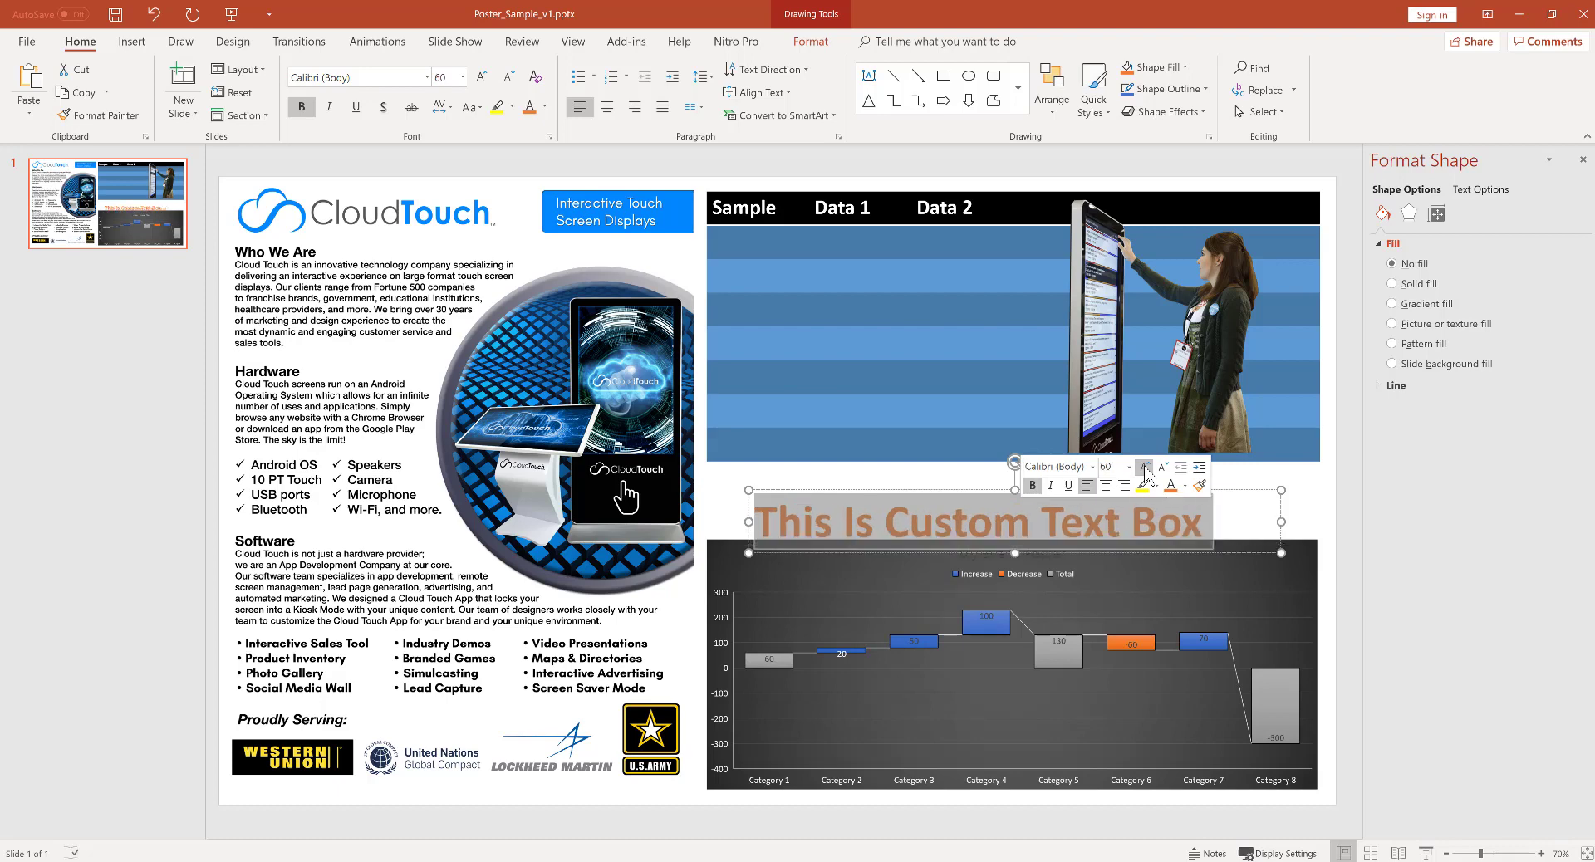
left_click(1311, 503)
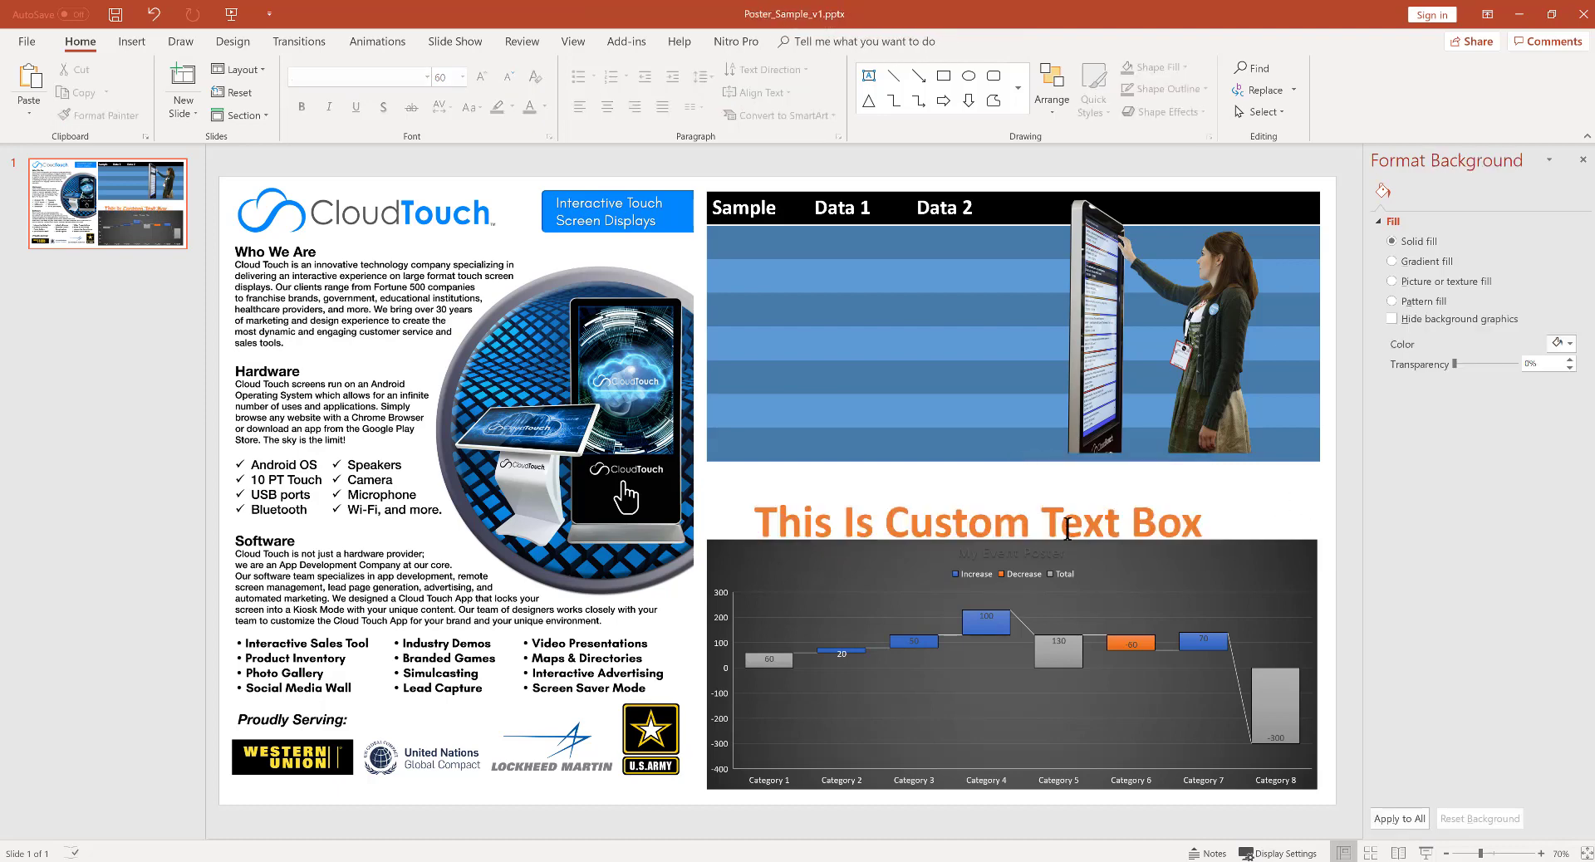
Move the text box up to the middle of the gap between table and chart, and color its text black
left_click(1067, 525)
left_click_drag(1042, 495, 1062, 470)
triple_click(1043, 499)
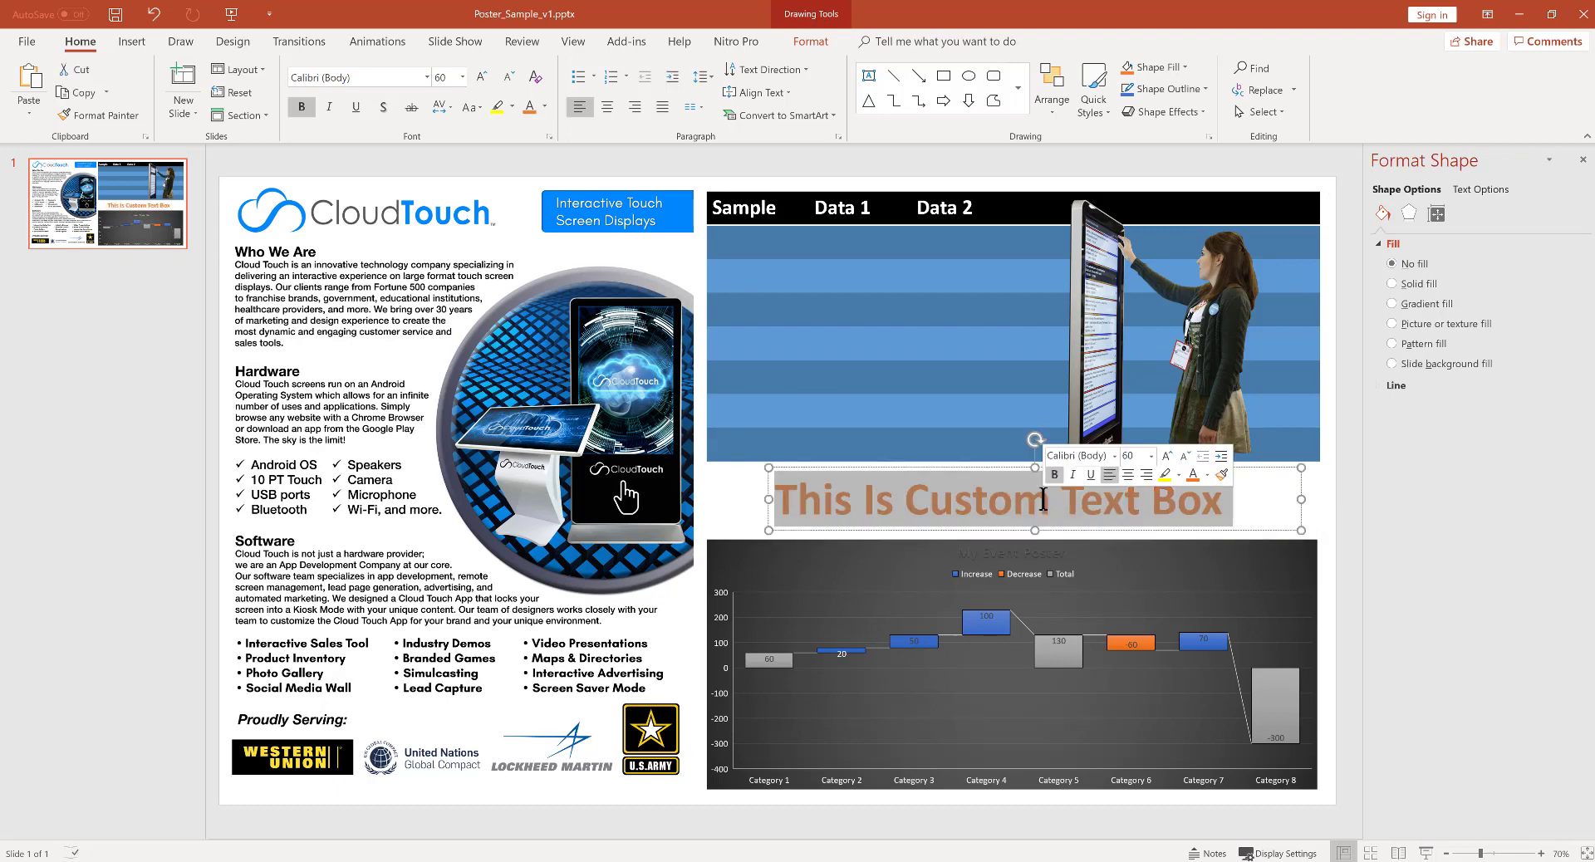
left_click(1204, 475)
left_click(1205, 475)
left_click(1204, 475)
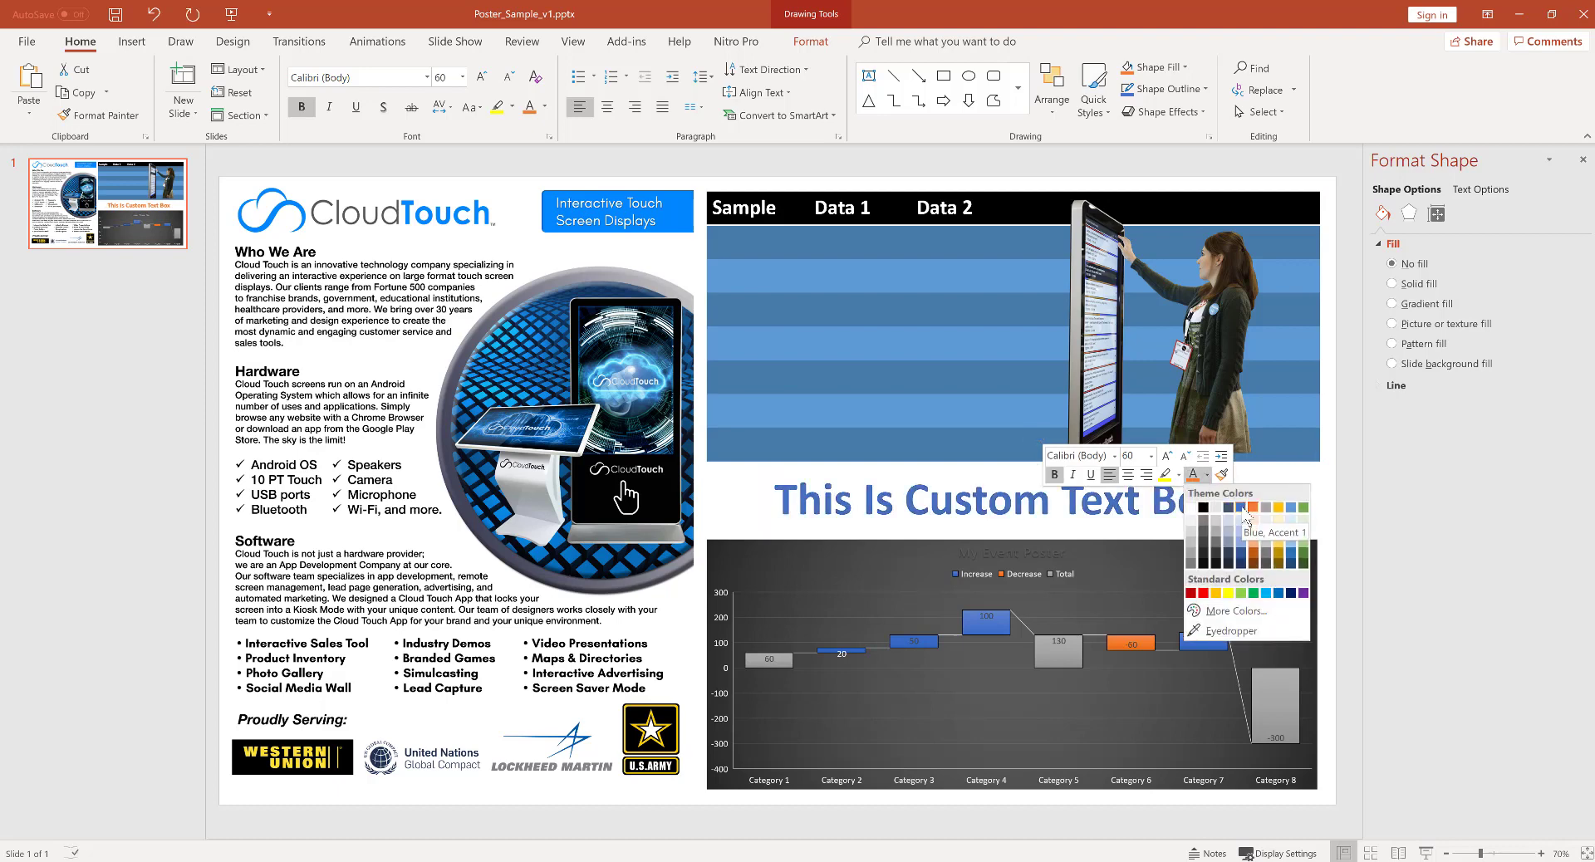
left_click(1204, 512)
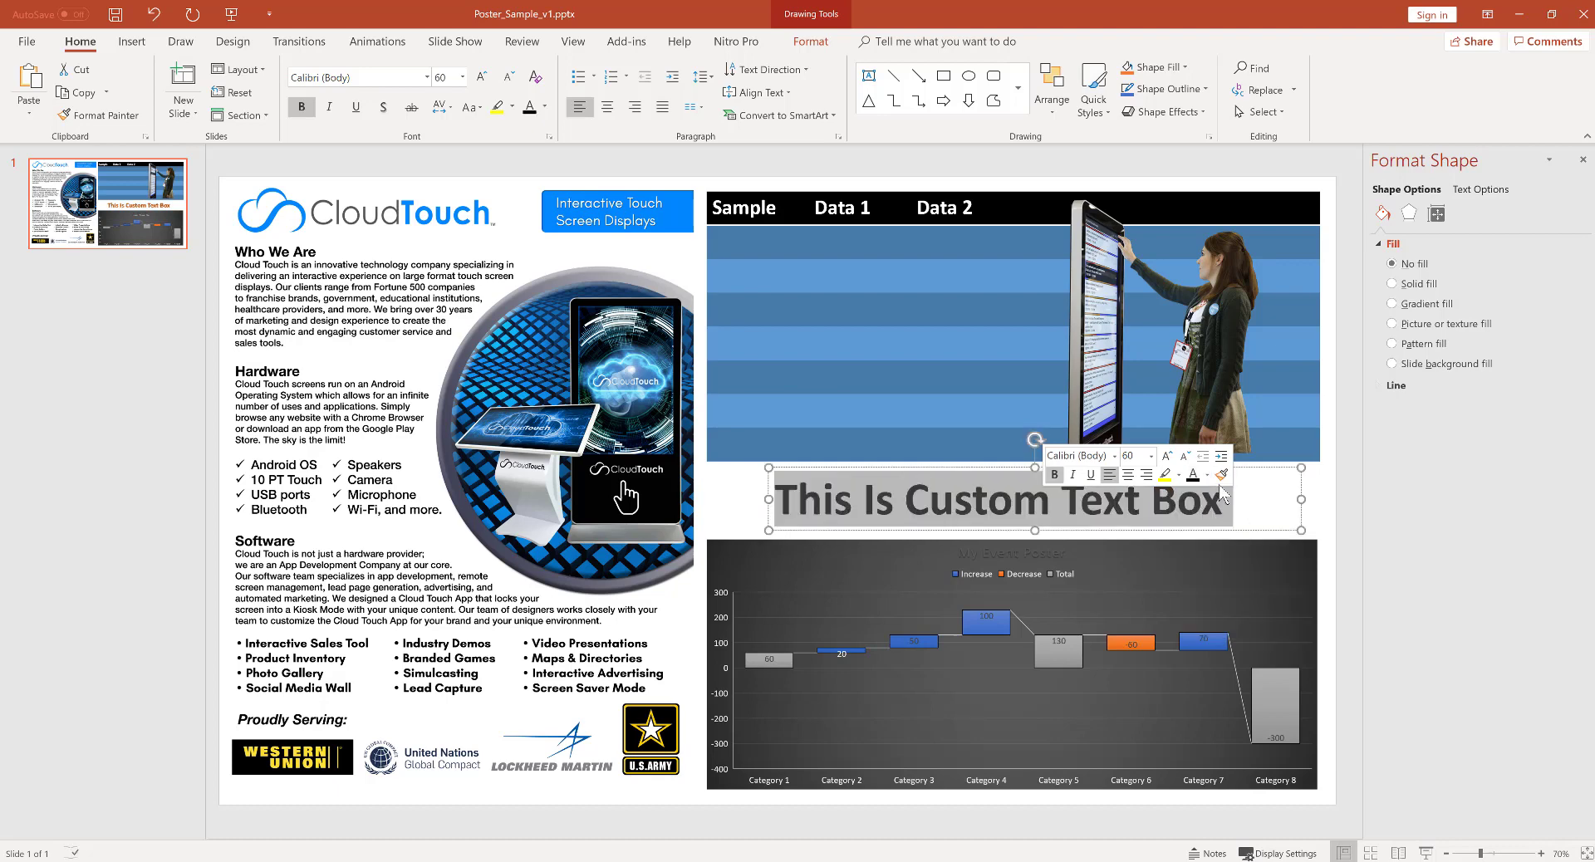
left_click(949, 475)
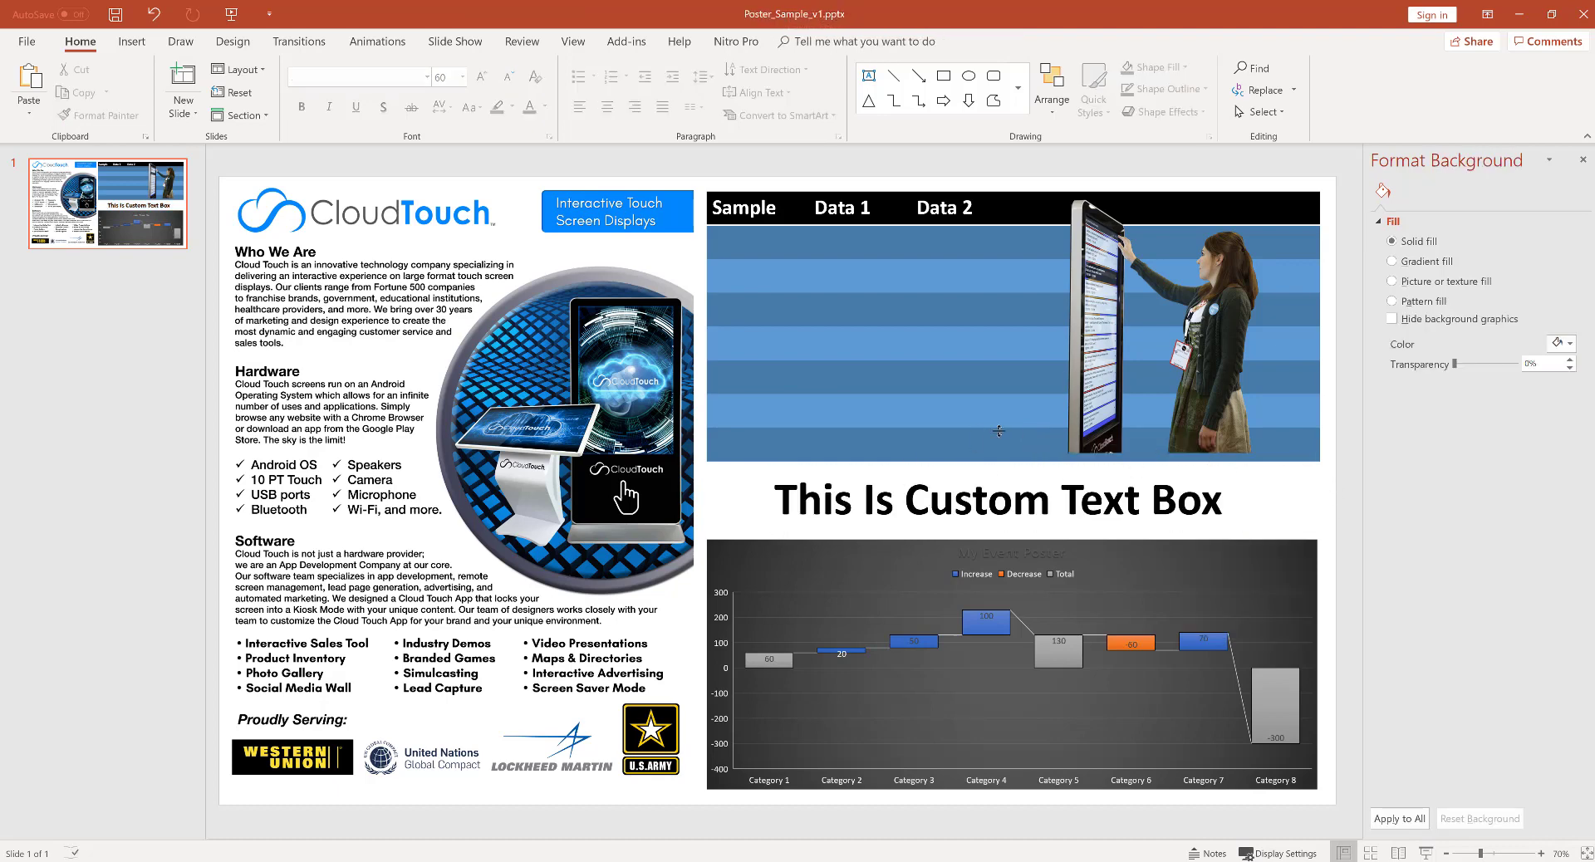
Save a copy of the presentation as Poster_Sample_v1.pptx in the Sample_PPT_Images folder on the Desktop
left_click(27, 41)
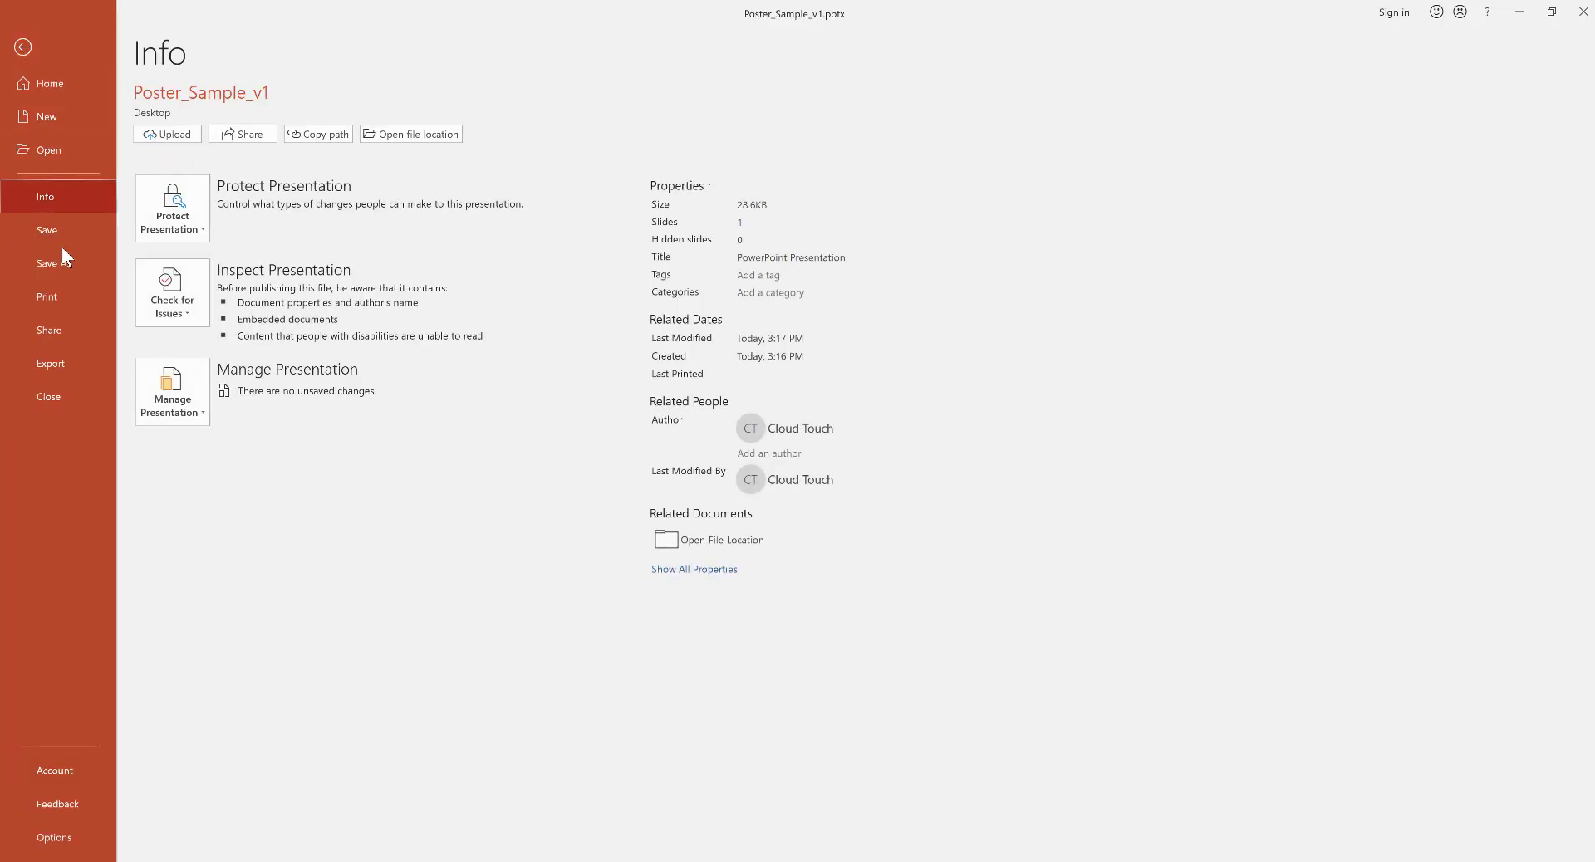
left_click(58, 261)
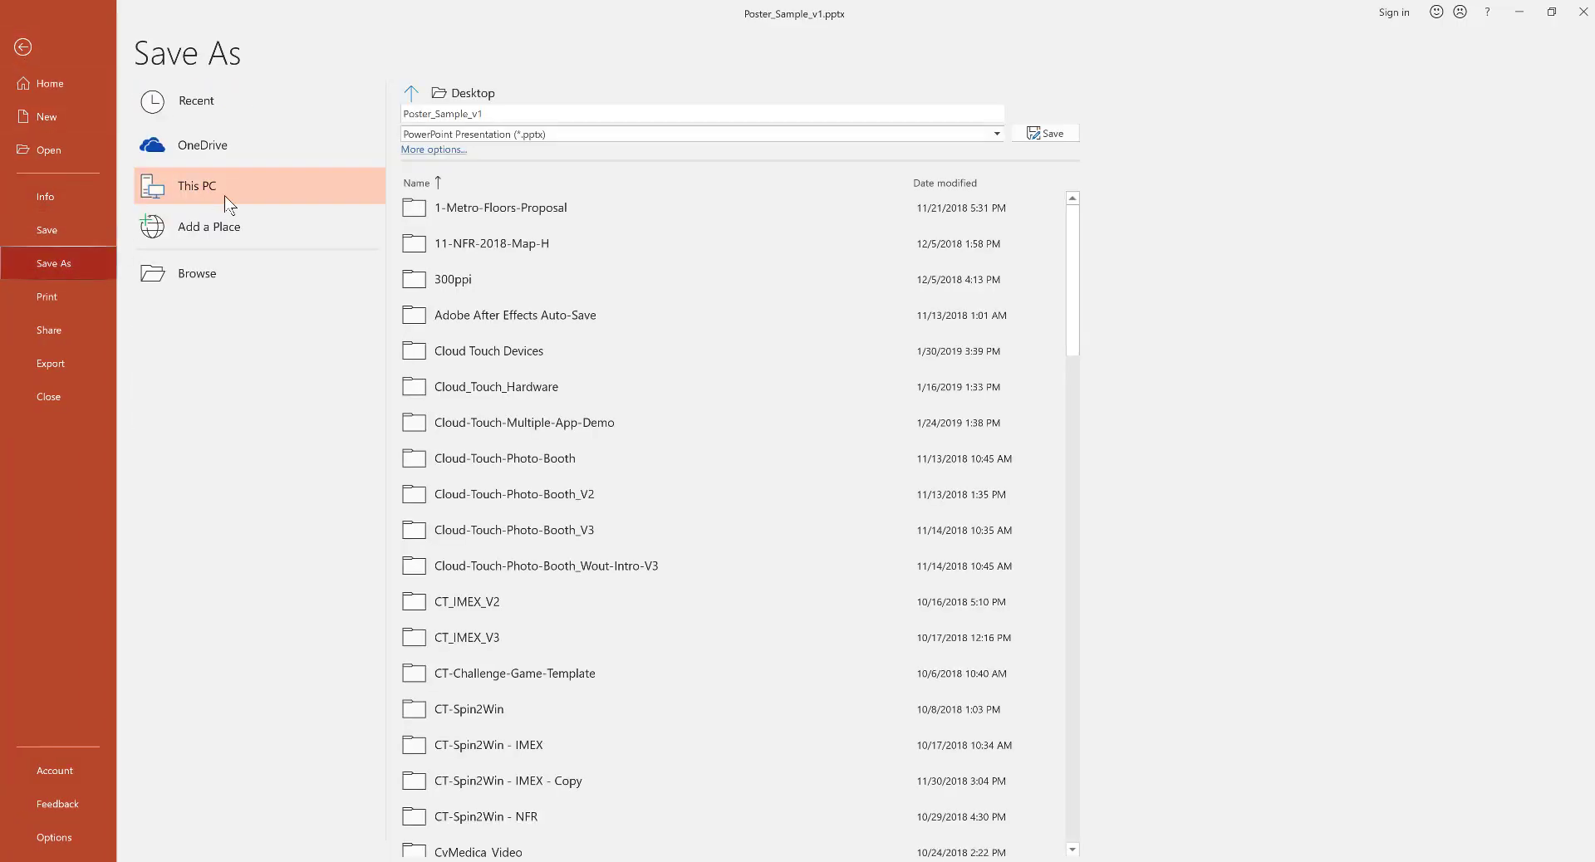
left_click(215, 285)
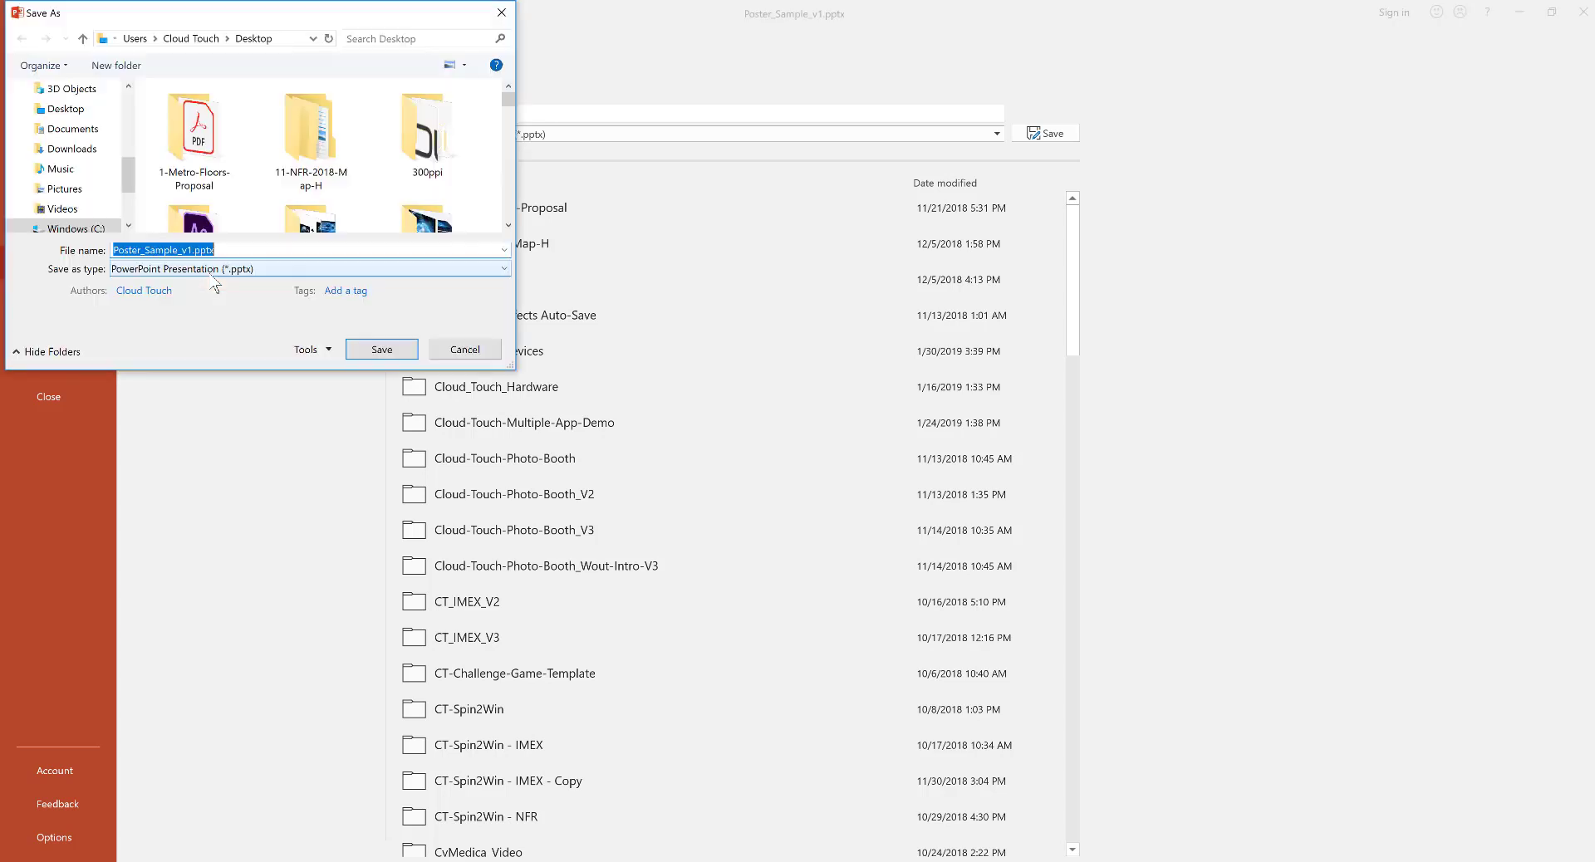
left_click(65, 109)
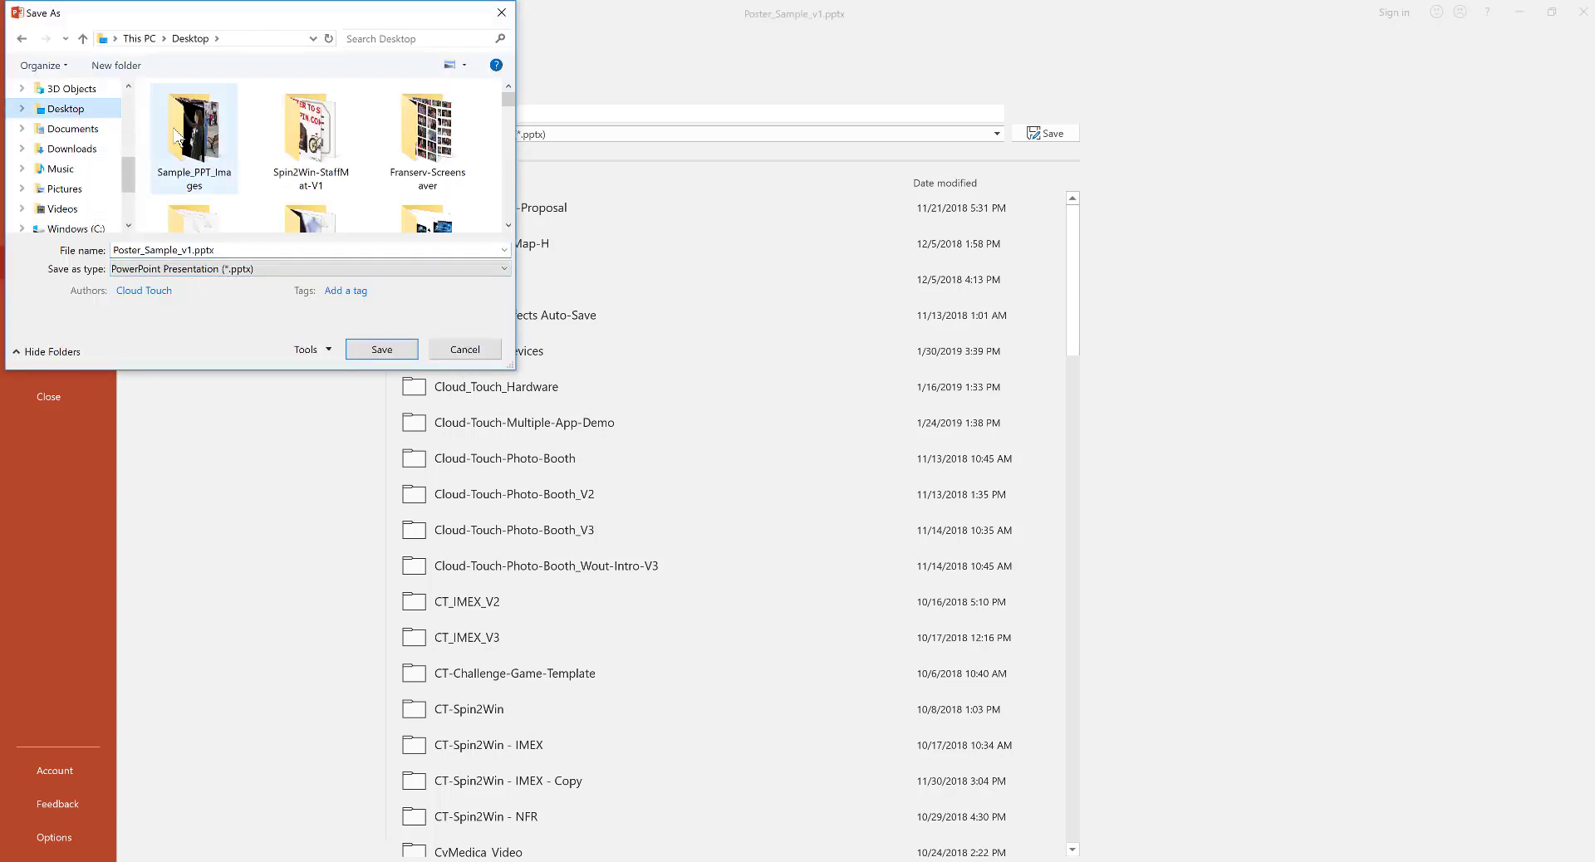
double_click(176, 137)
left_click(220, 249)
key("ctrl+a")
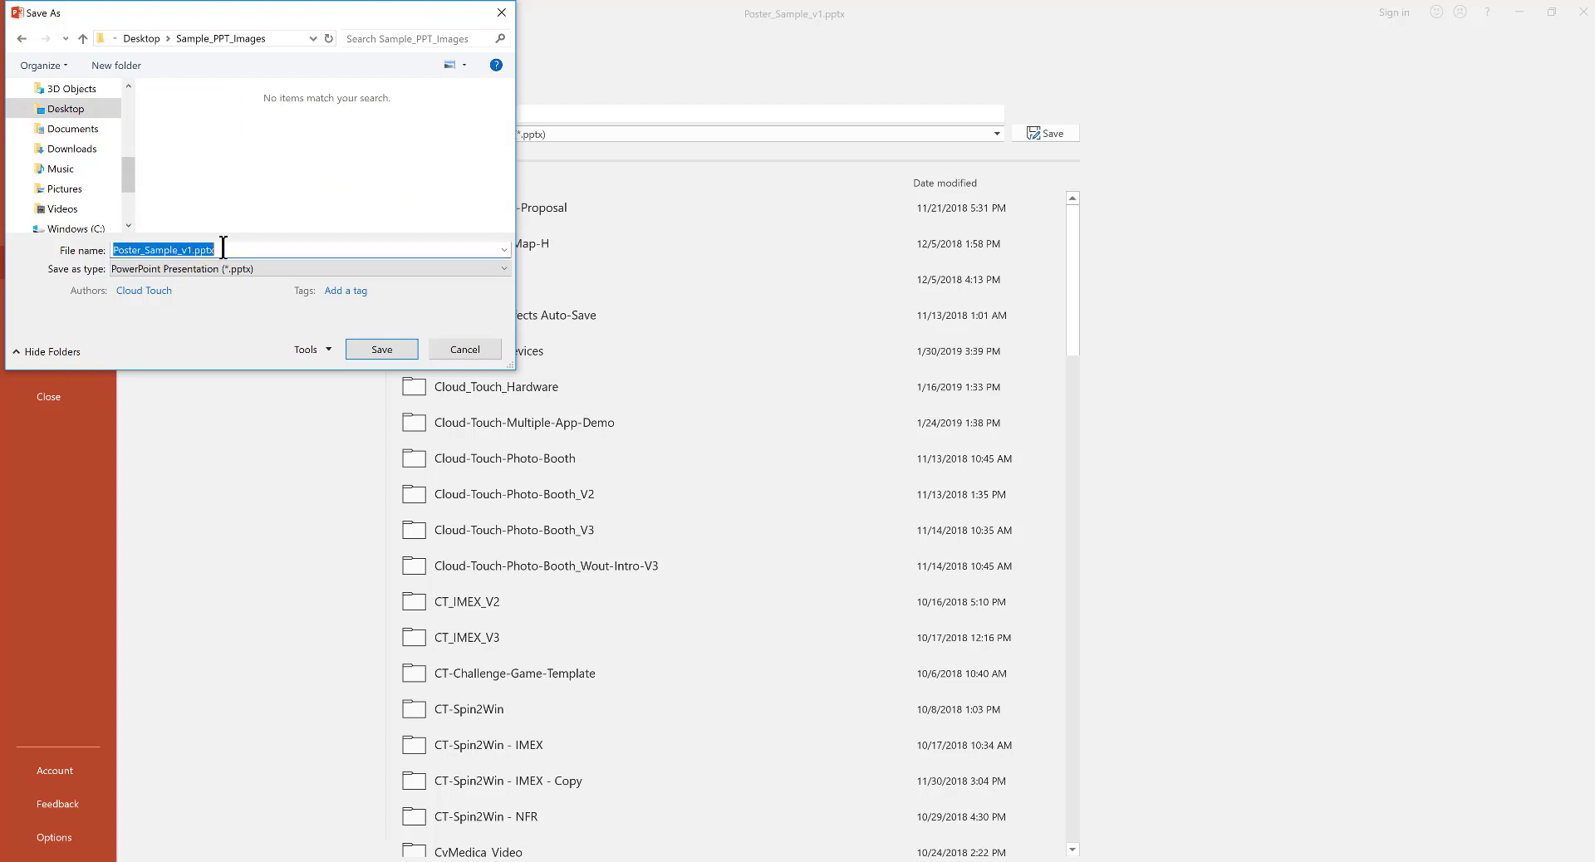
left_click(221, 249)
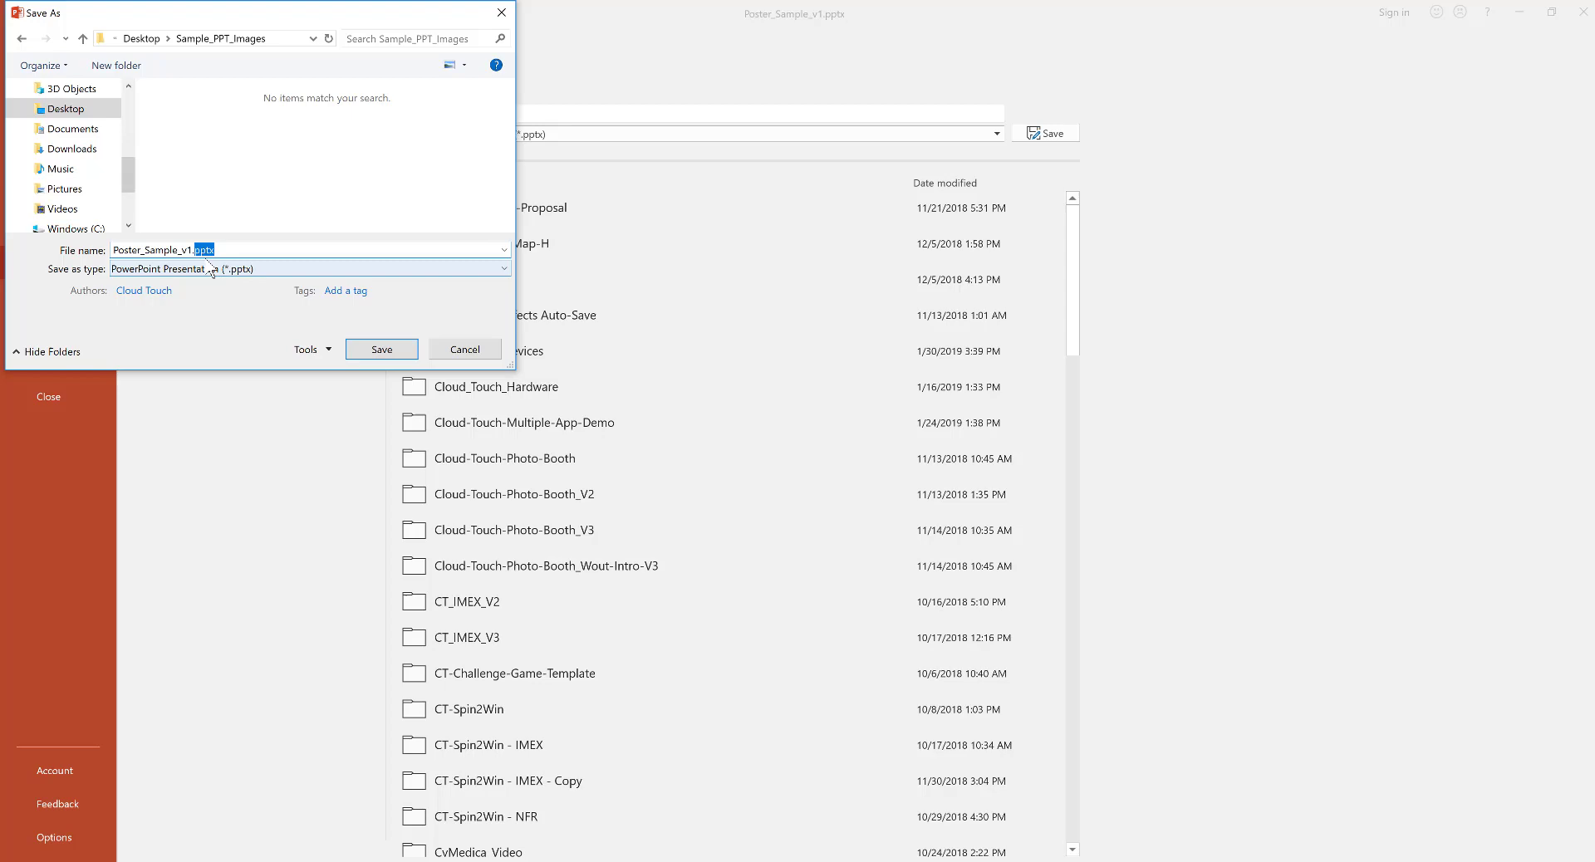
left_click(385, 349)
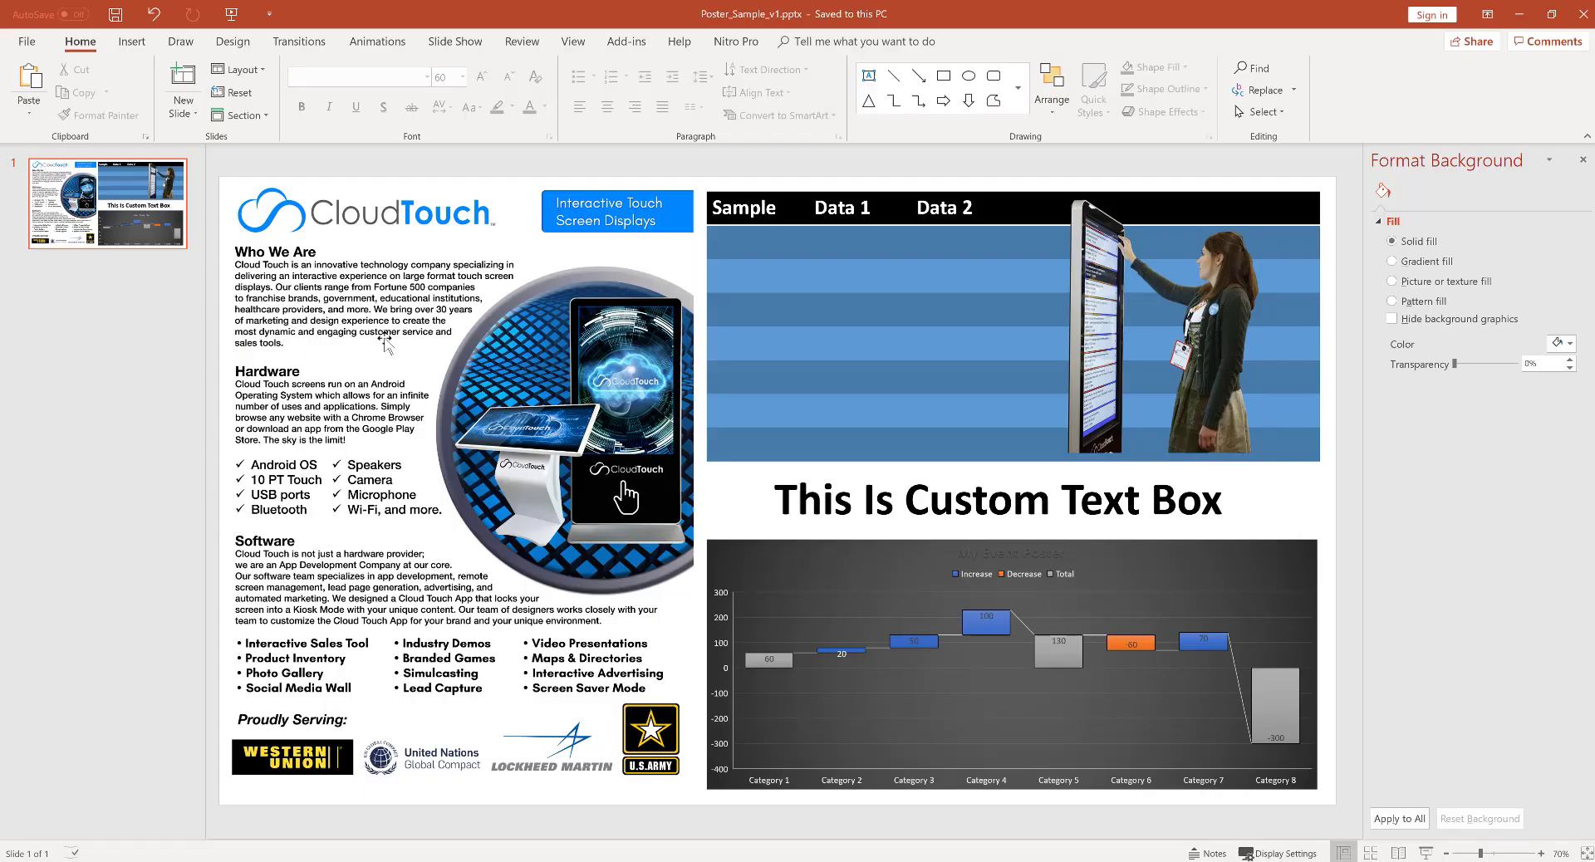
Save the poster as a PDF named Poster_Sample_v1.pdf in the Sample_PPT_Images folder, using the Standard publishing quality
left_click(30, 48)
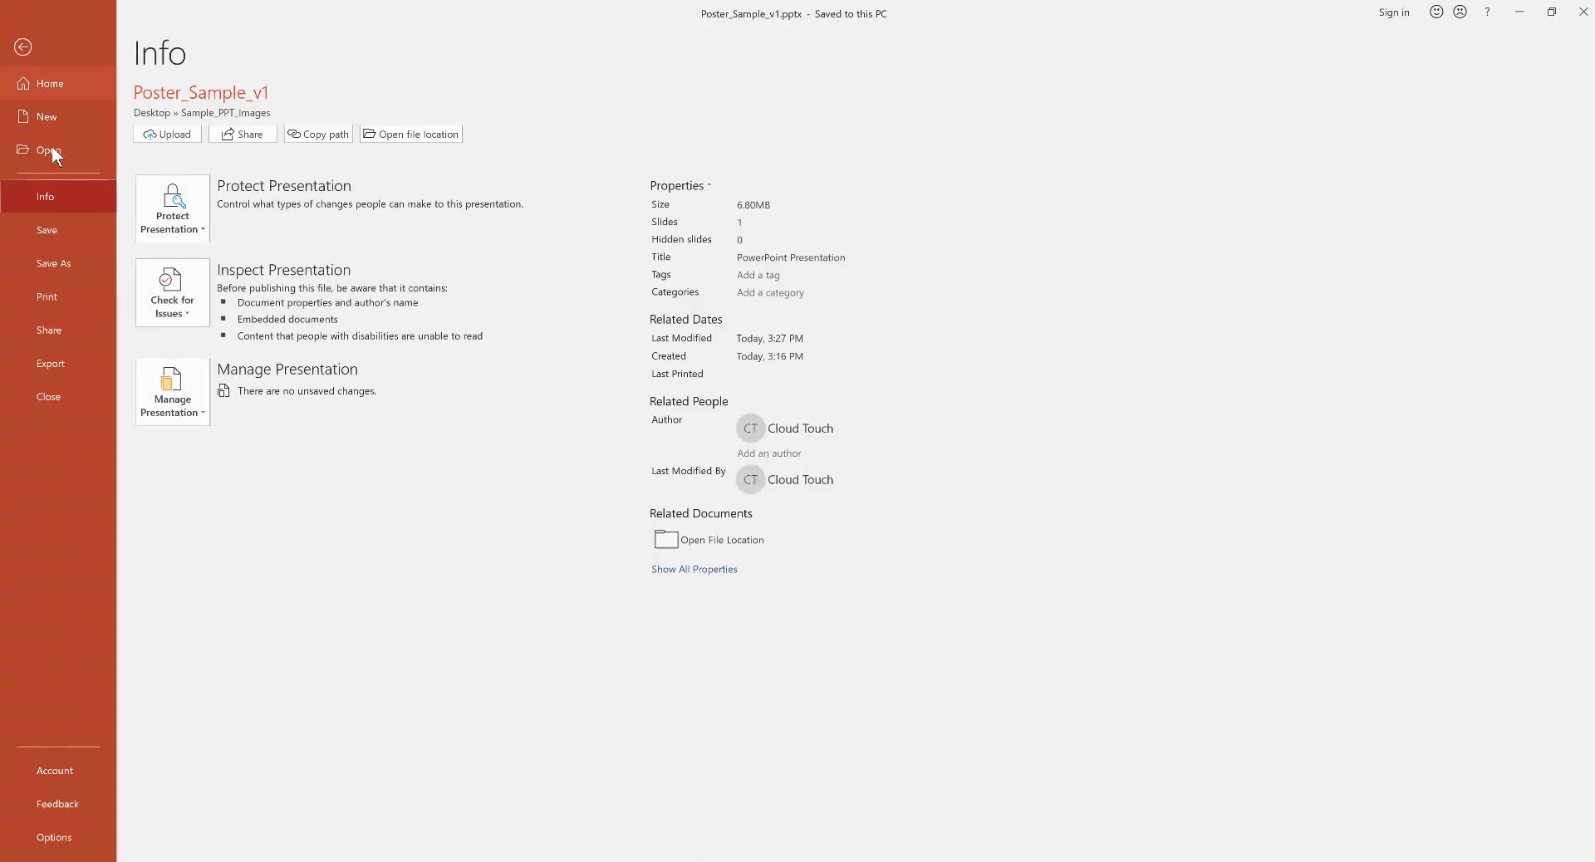
left_click(58, 263)
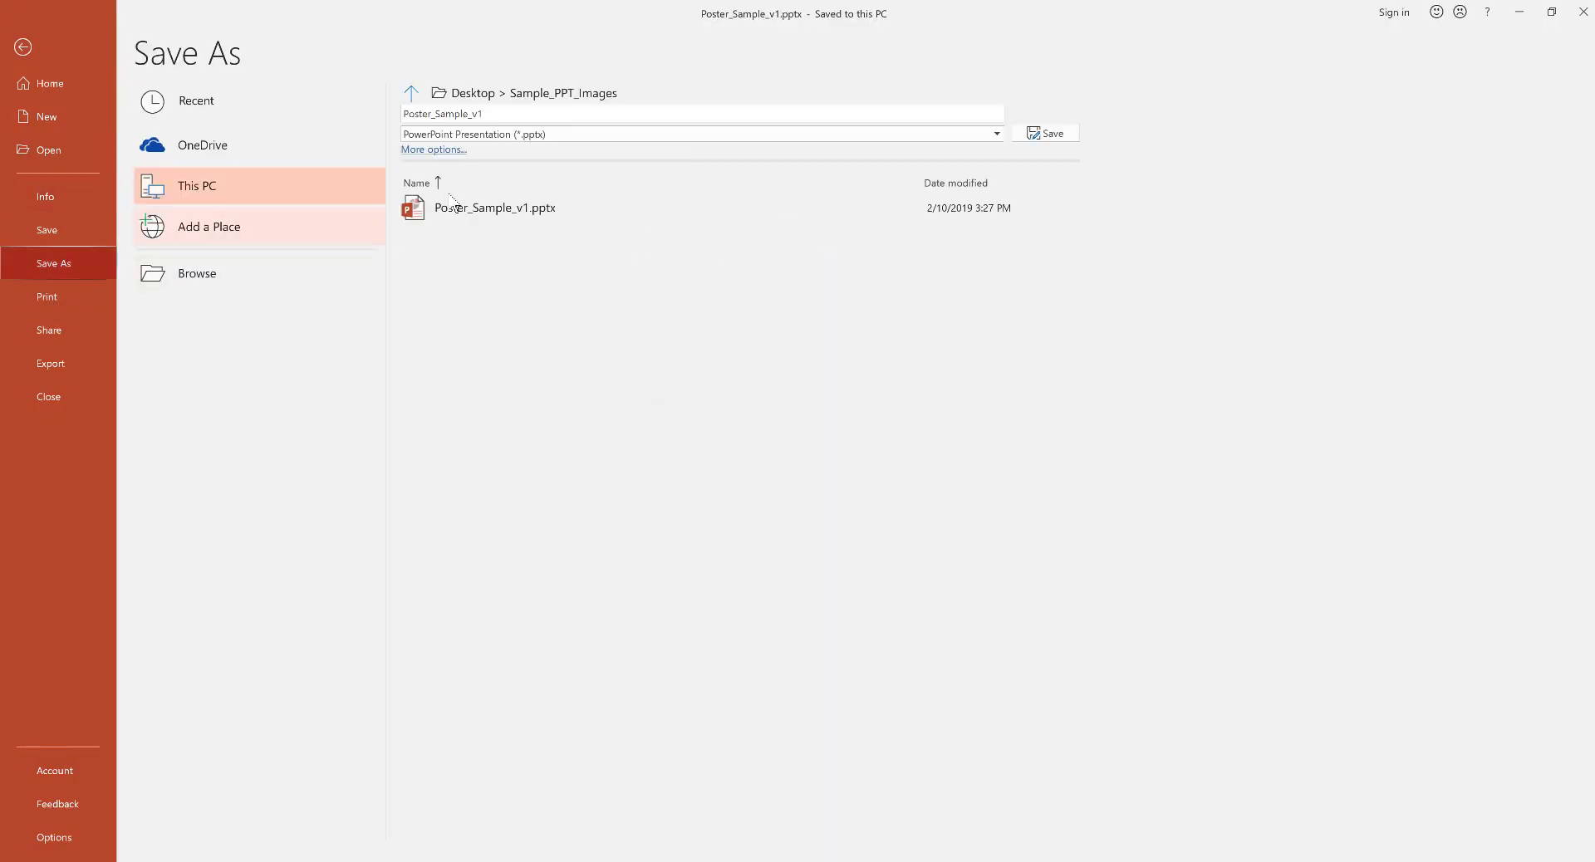
left_click(207, 275)
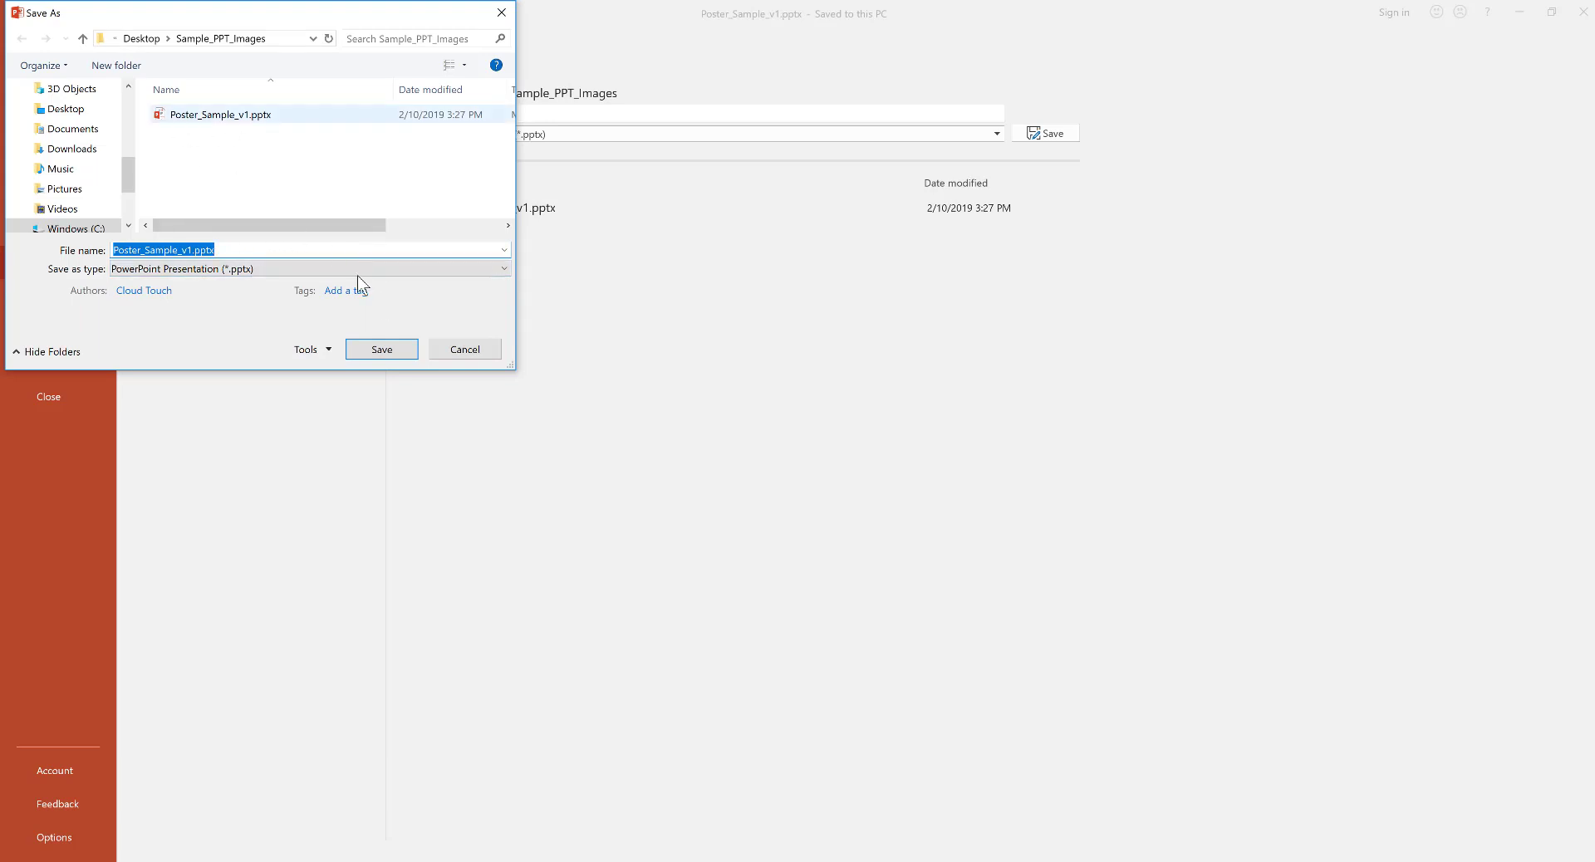
left_click(257, 268)
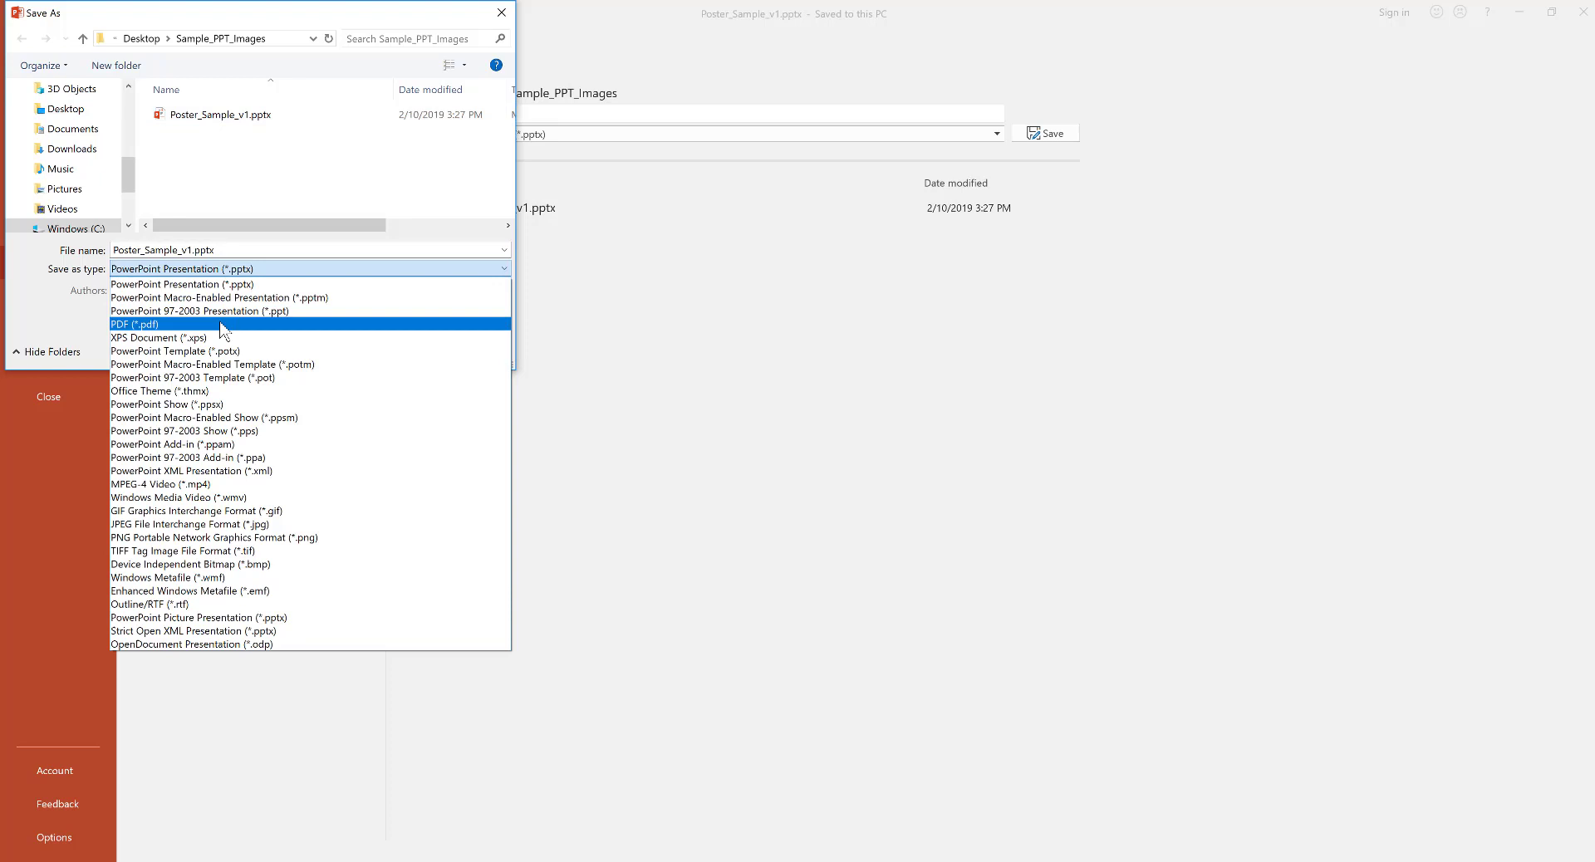
left_click(169, 324)
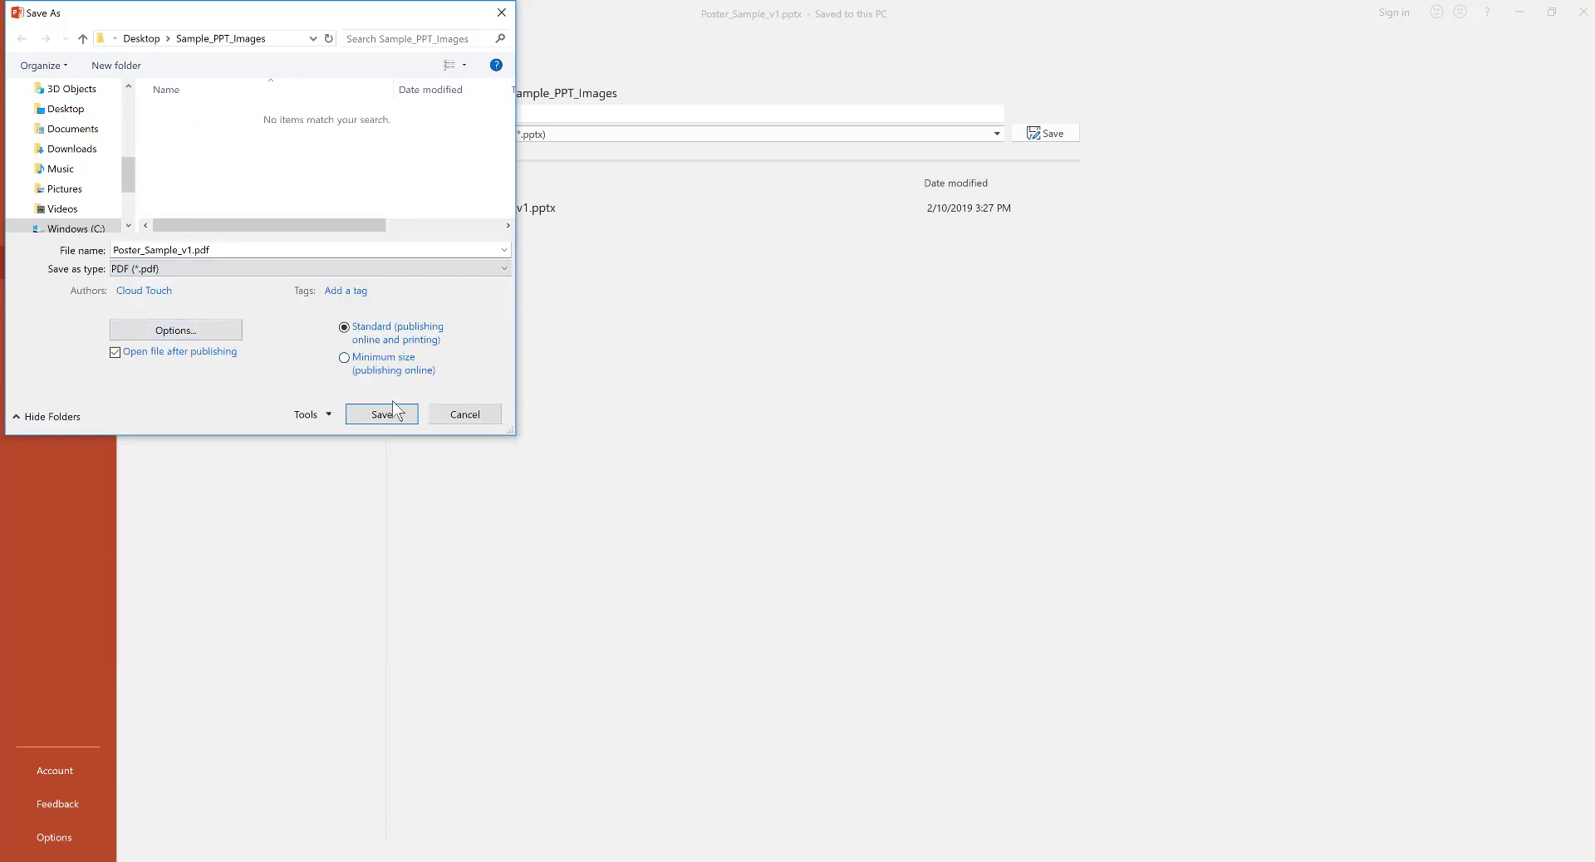
double_click(199, 249)
left_click(225, 250)
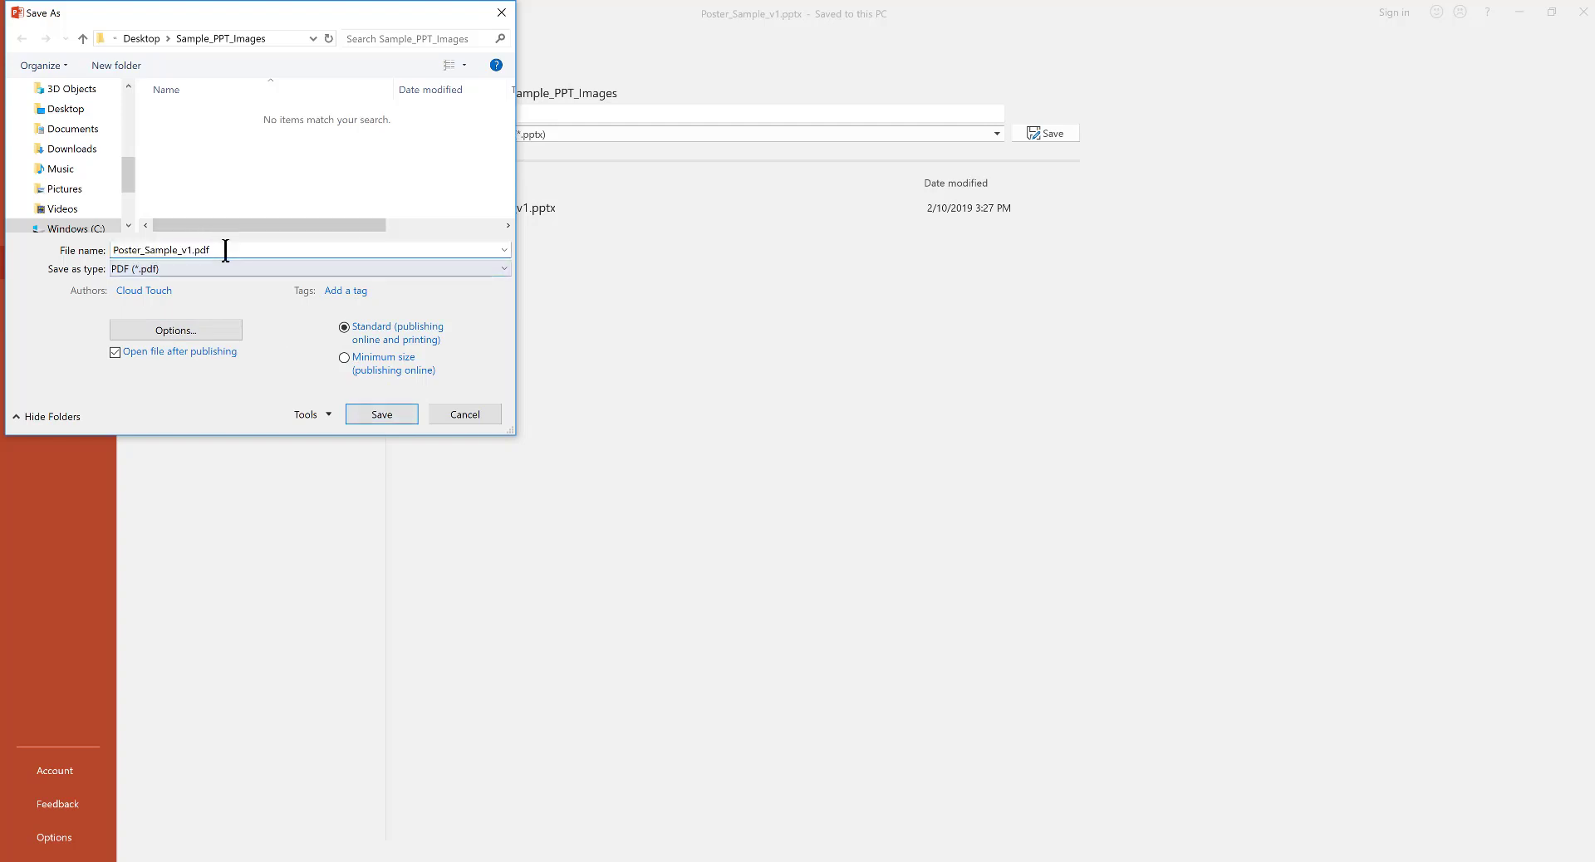
left_click(381, 414)
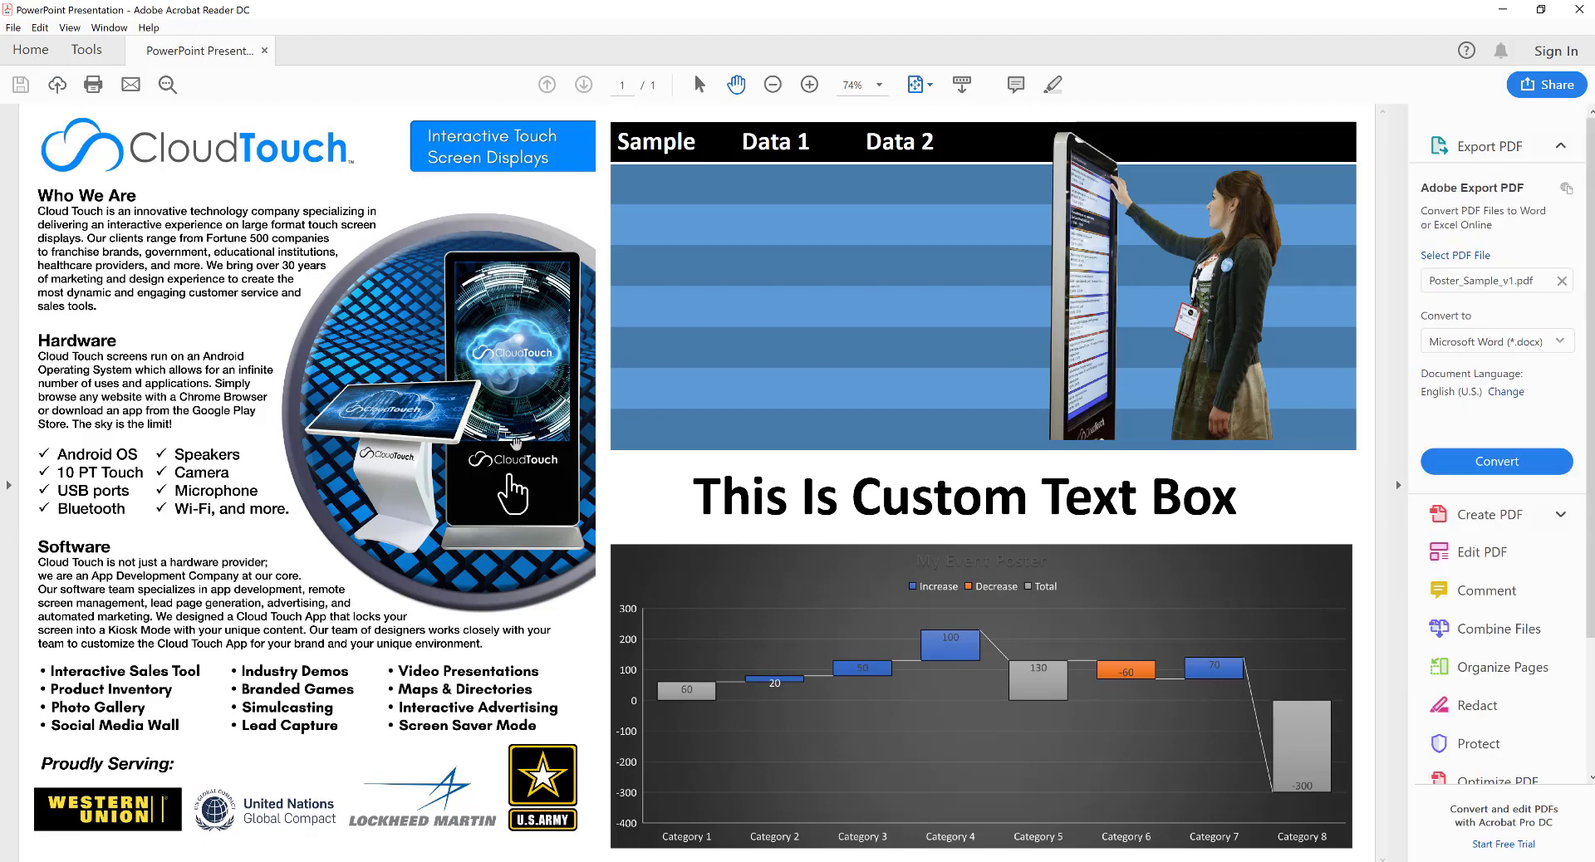
Examine the exported PDF poster up close and as a whole page, and return to PowerPoint
scroll(196, 388, "up", 2, "ctrl")
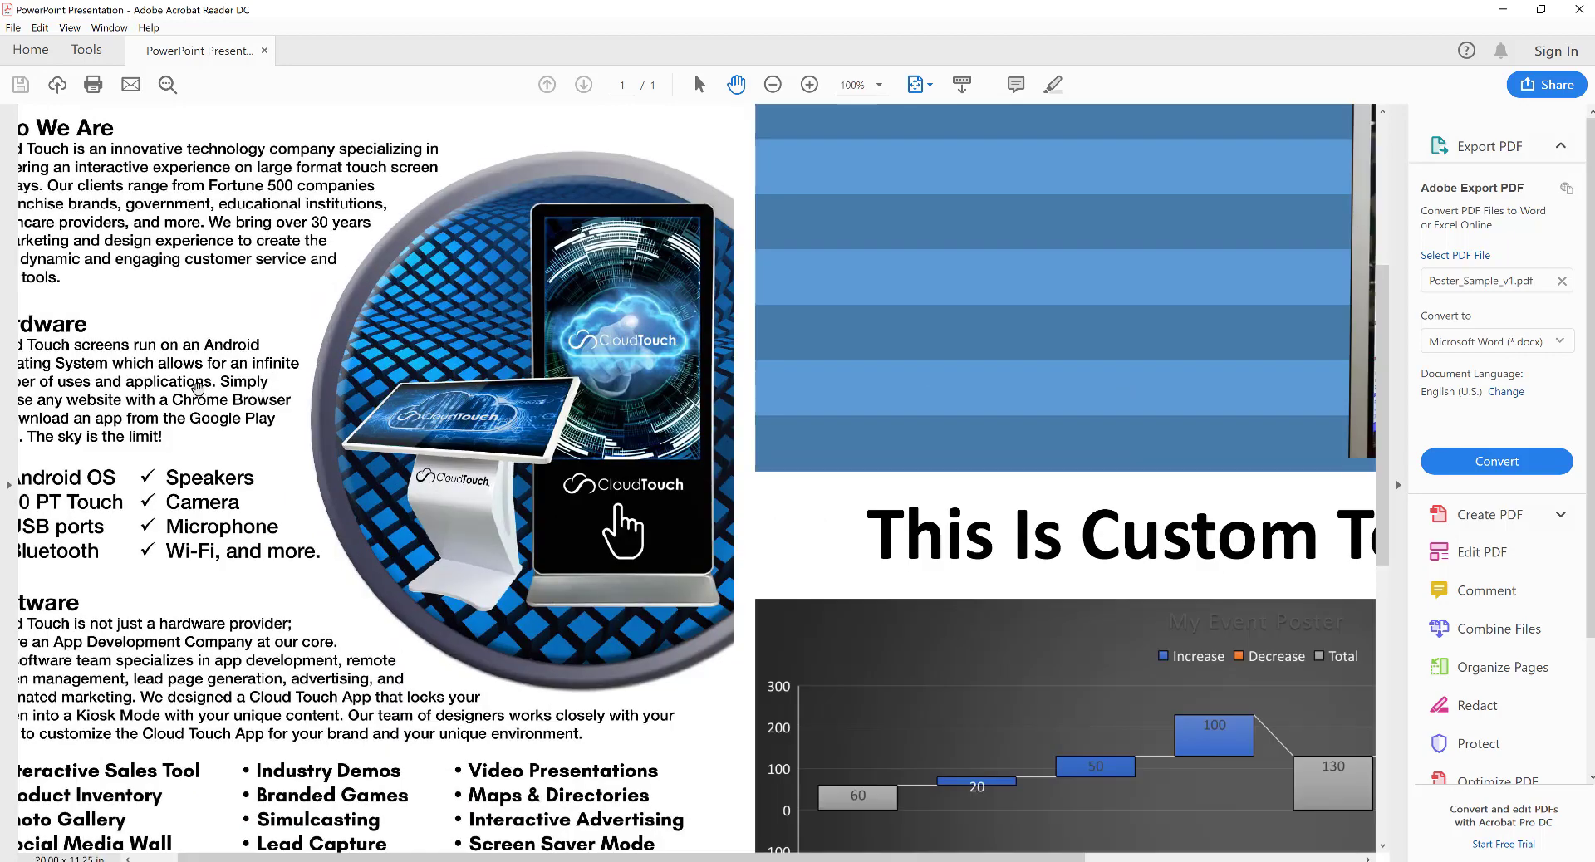
left_click_drag(527, 414, 591, 514)
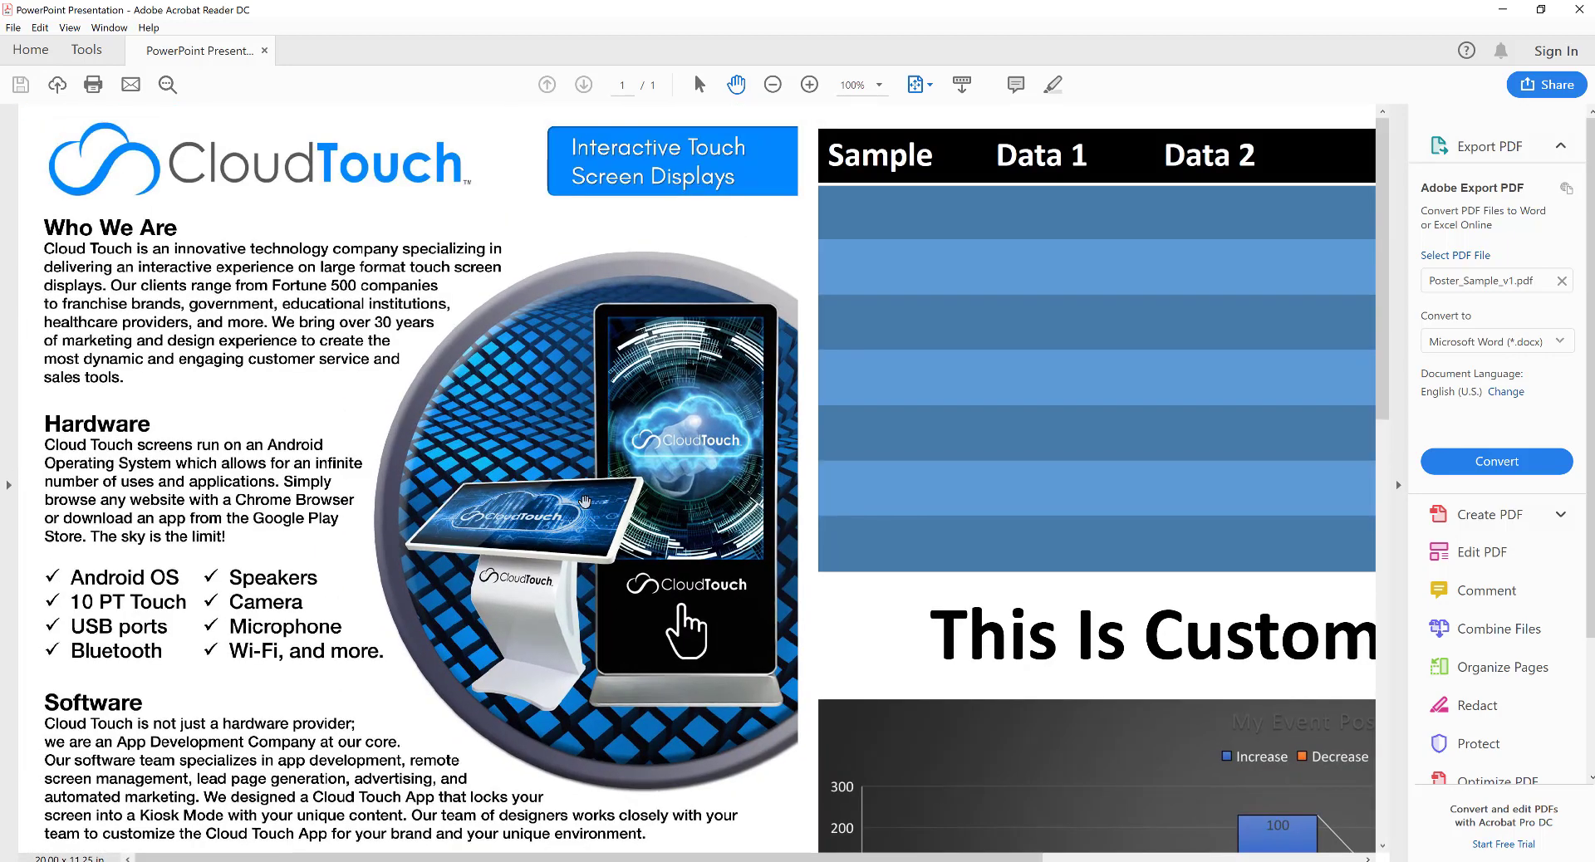
scroll(585, 501, "down", 4, "ctrl")
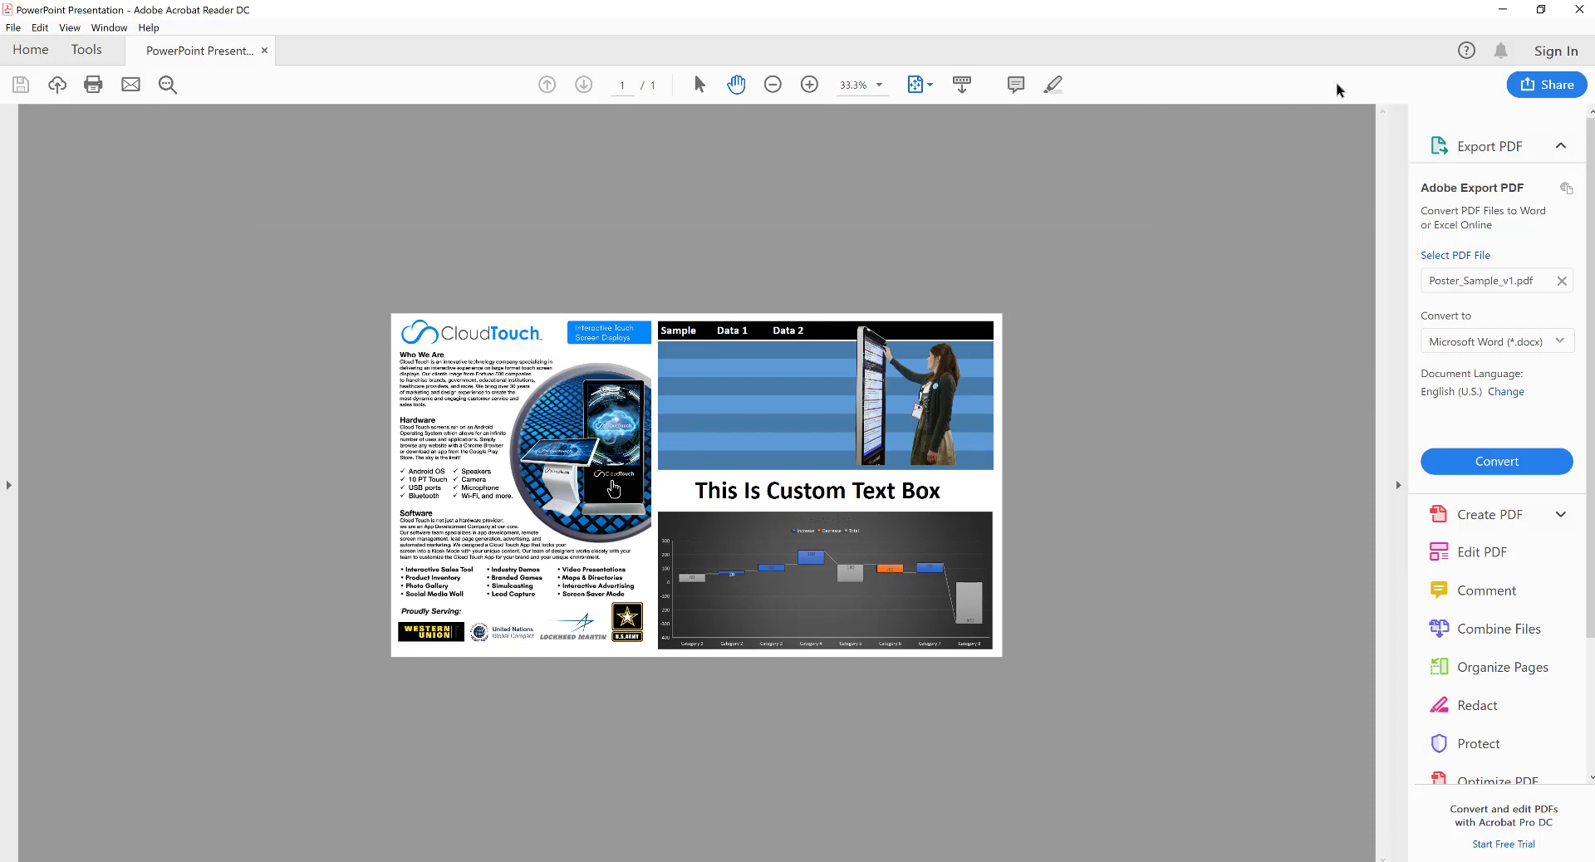
left_click(1502, 9)
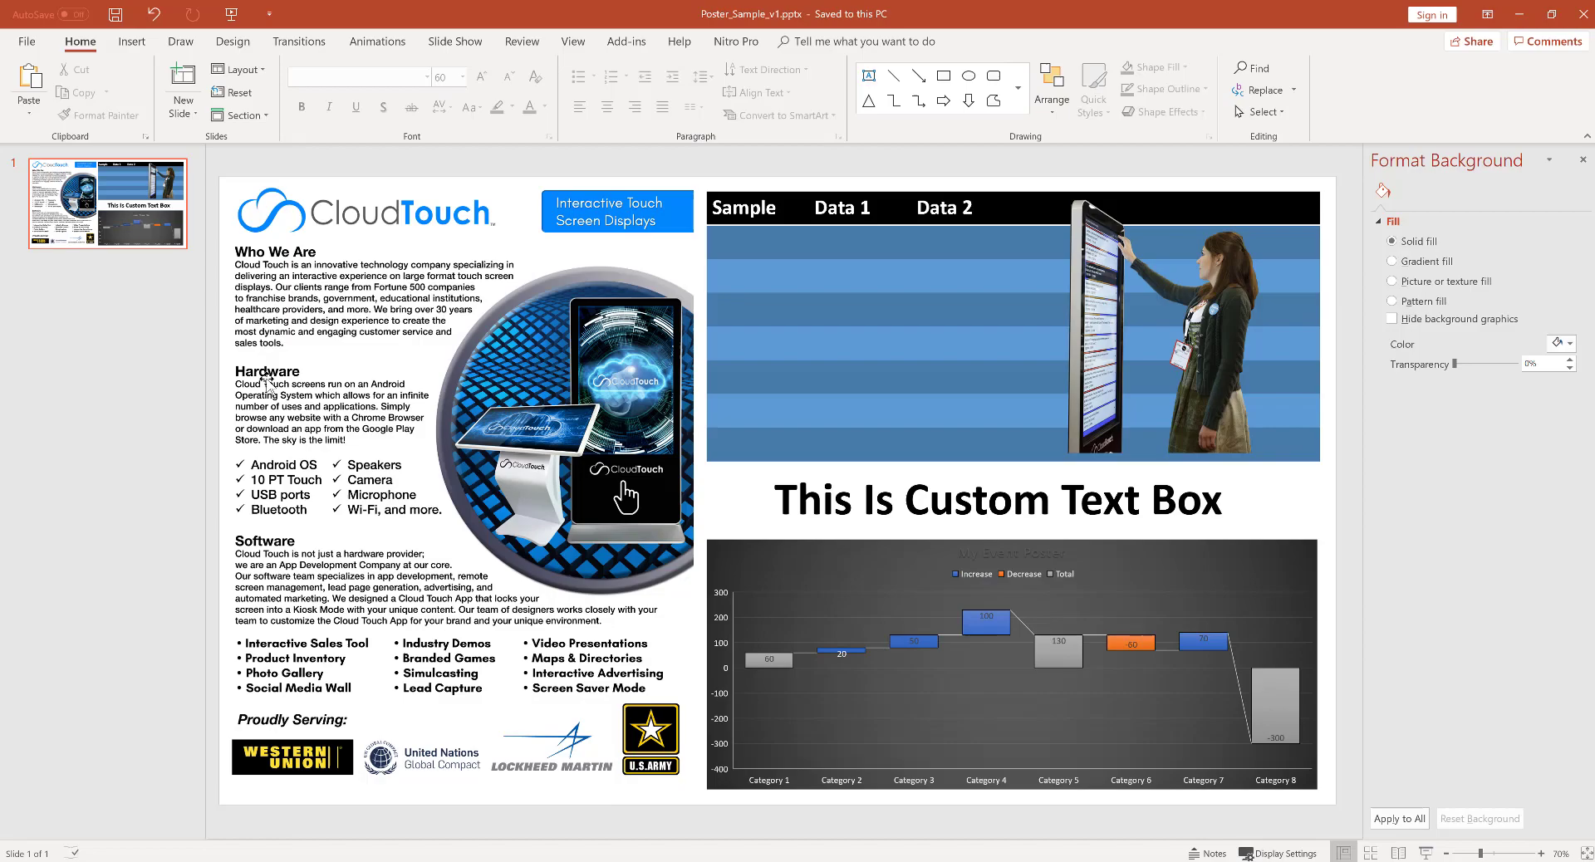
Save the poster slide as a PNG image named Poster_Sample_v1.png in the Sample_PPT_Images folder
left_click(25, 41)
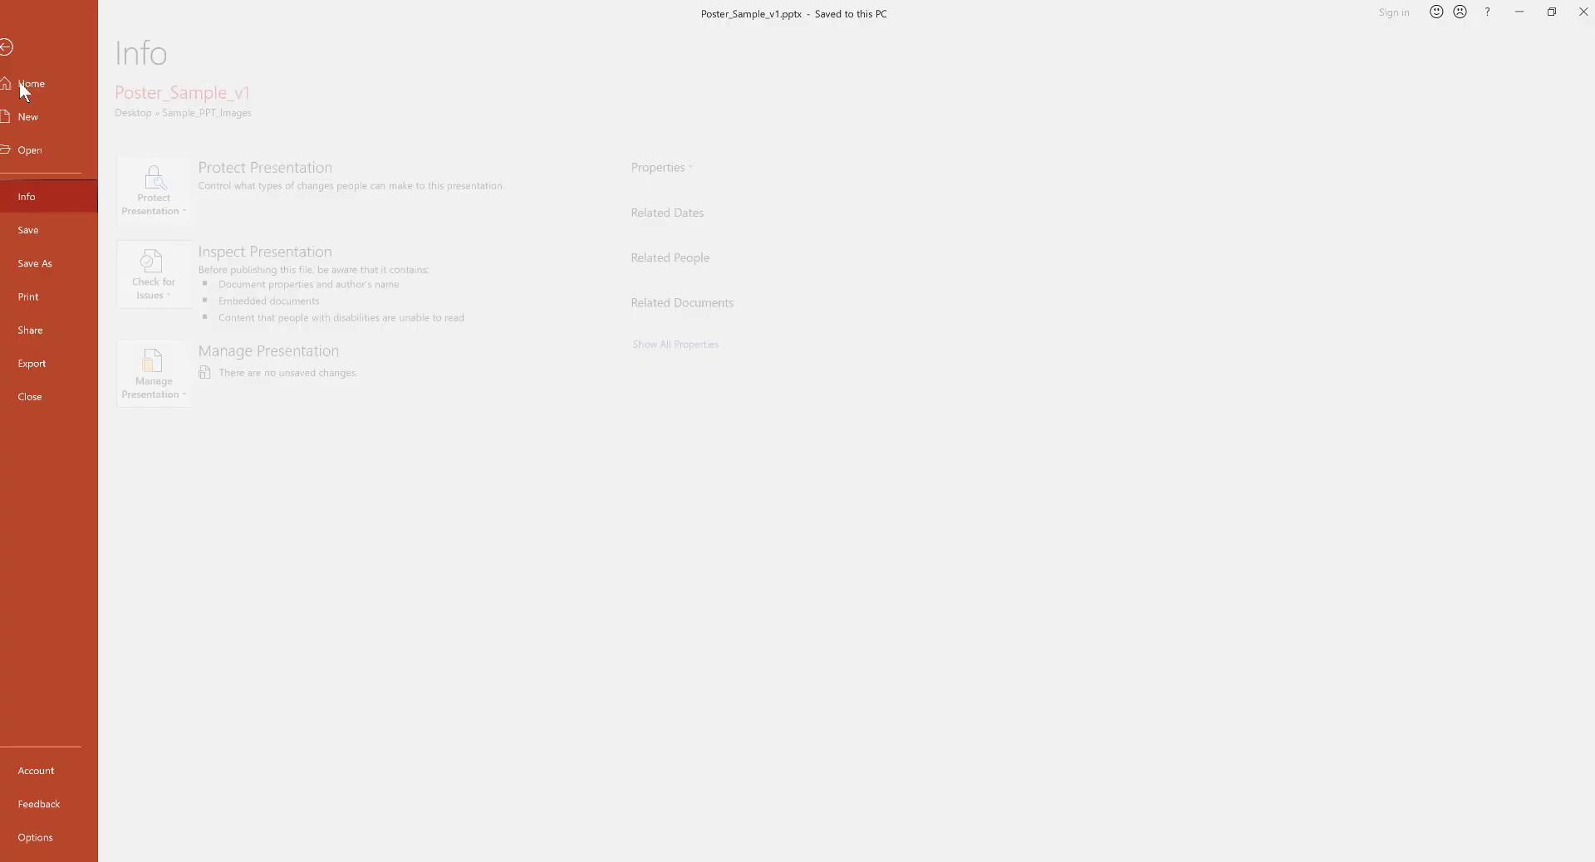
left_click(52, 262)
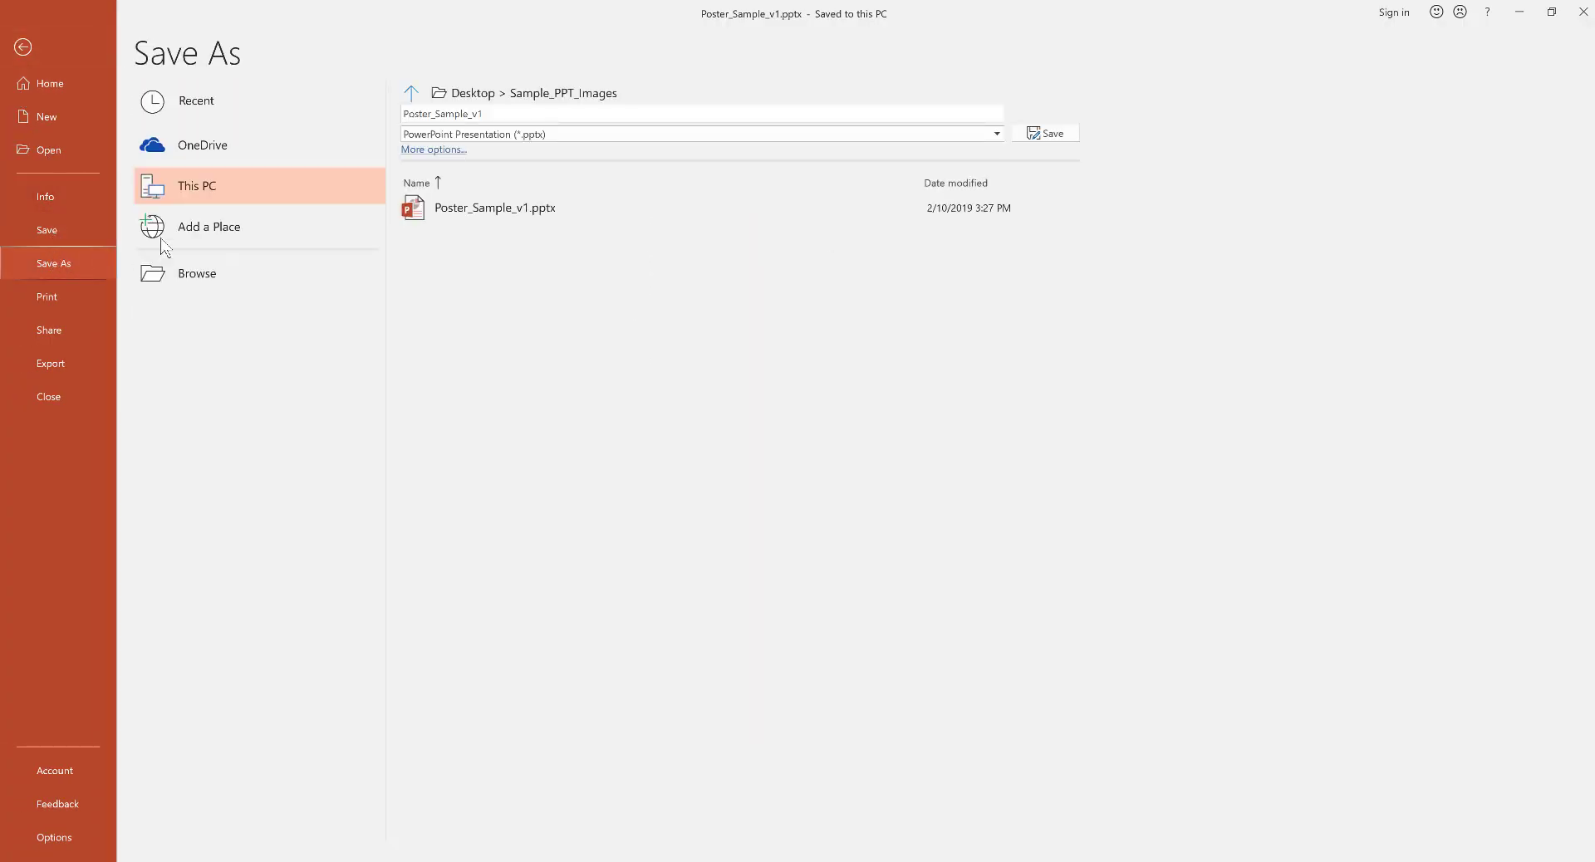
left_click(206, 276)
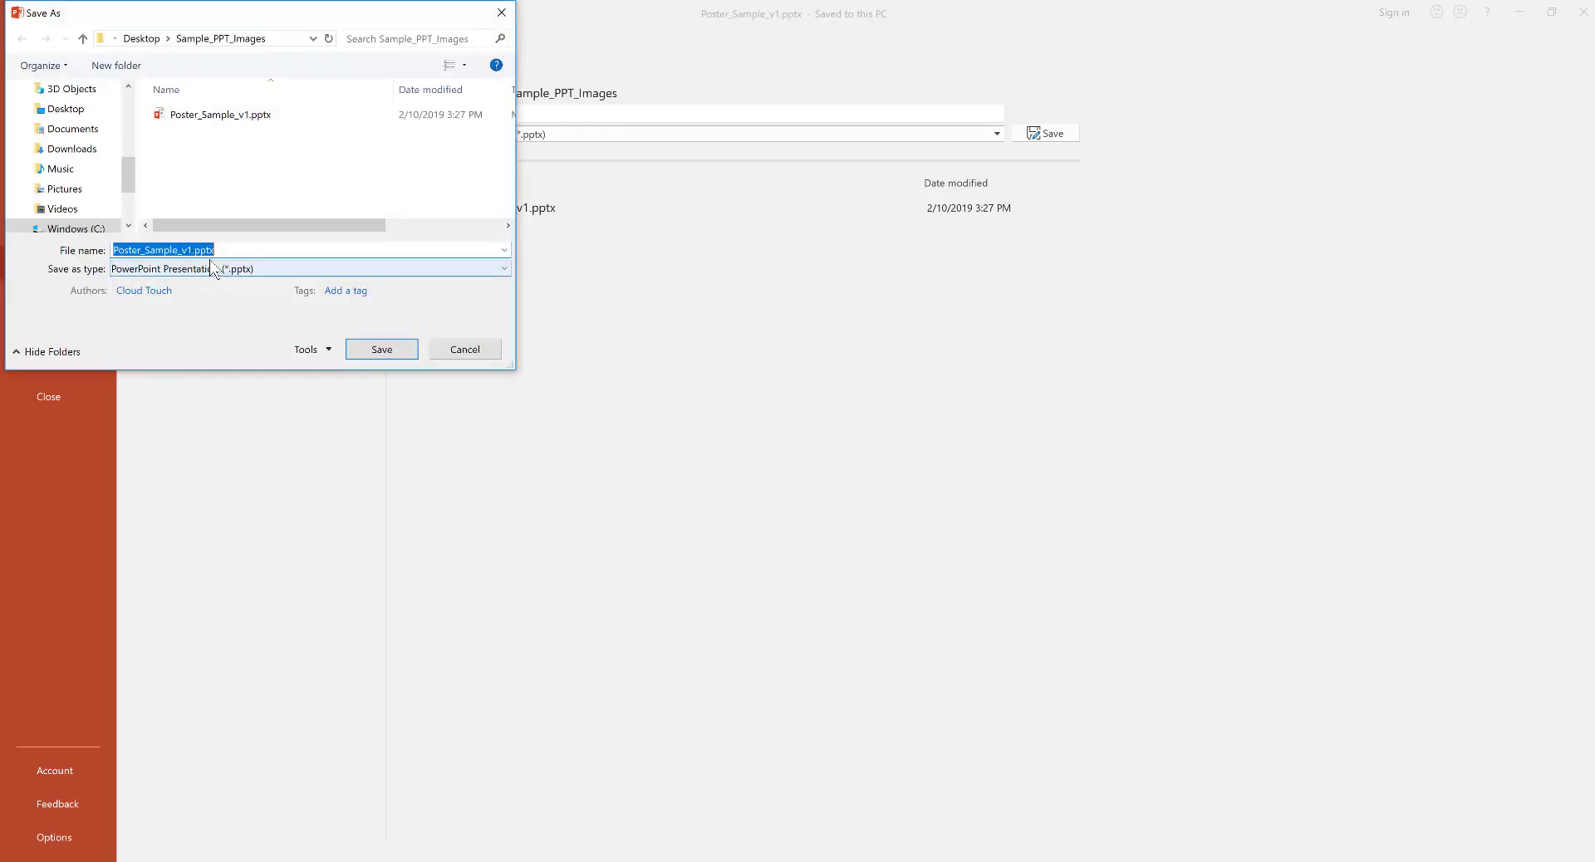
left_click(230, 270)
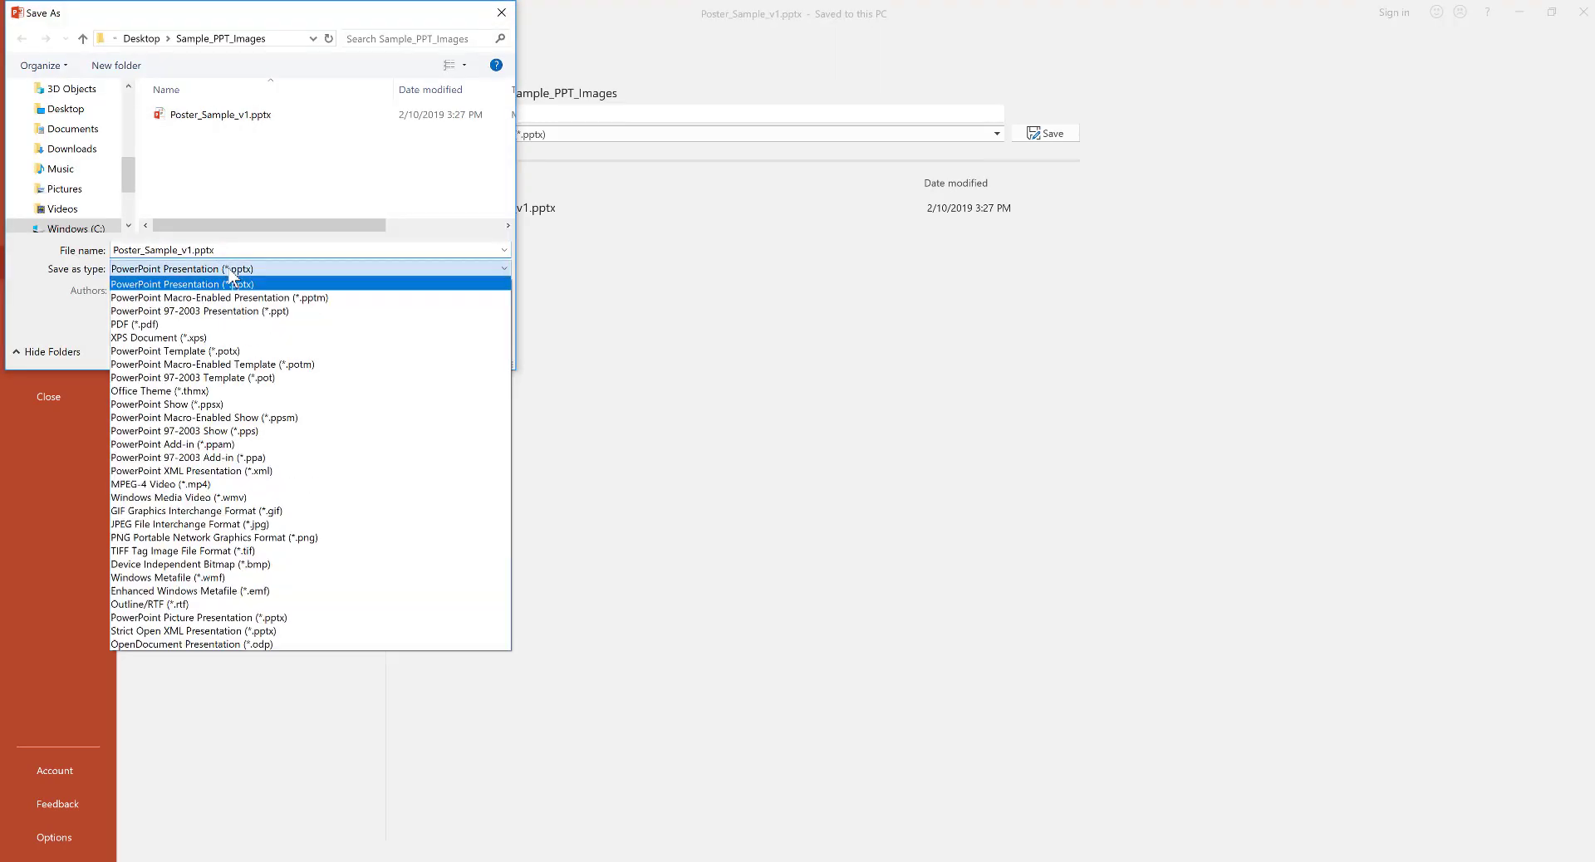
left_click(281, 539)
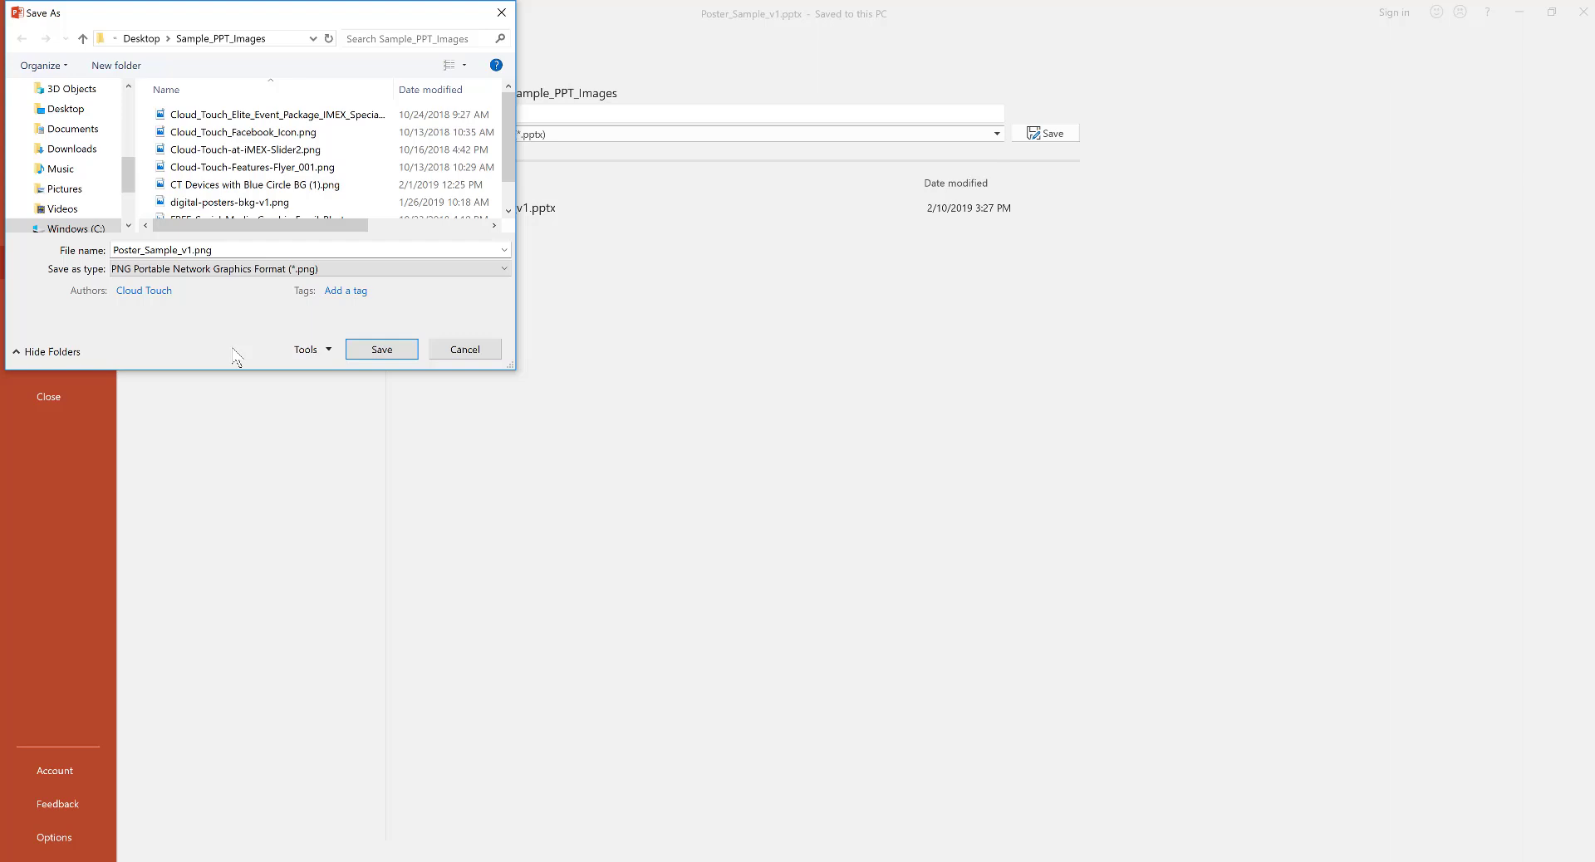
left_click(381, 349)
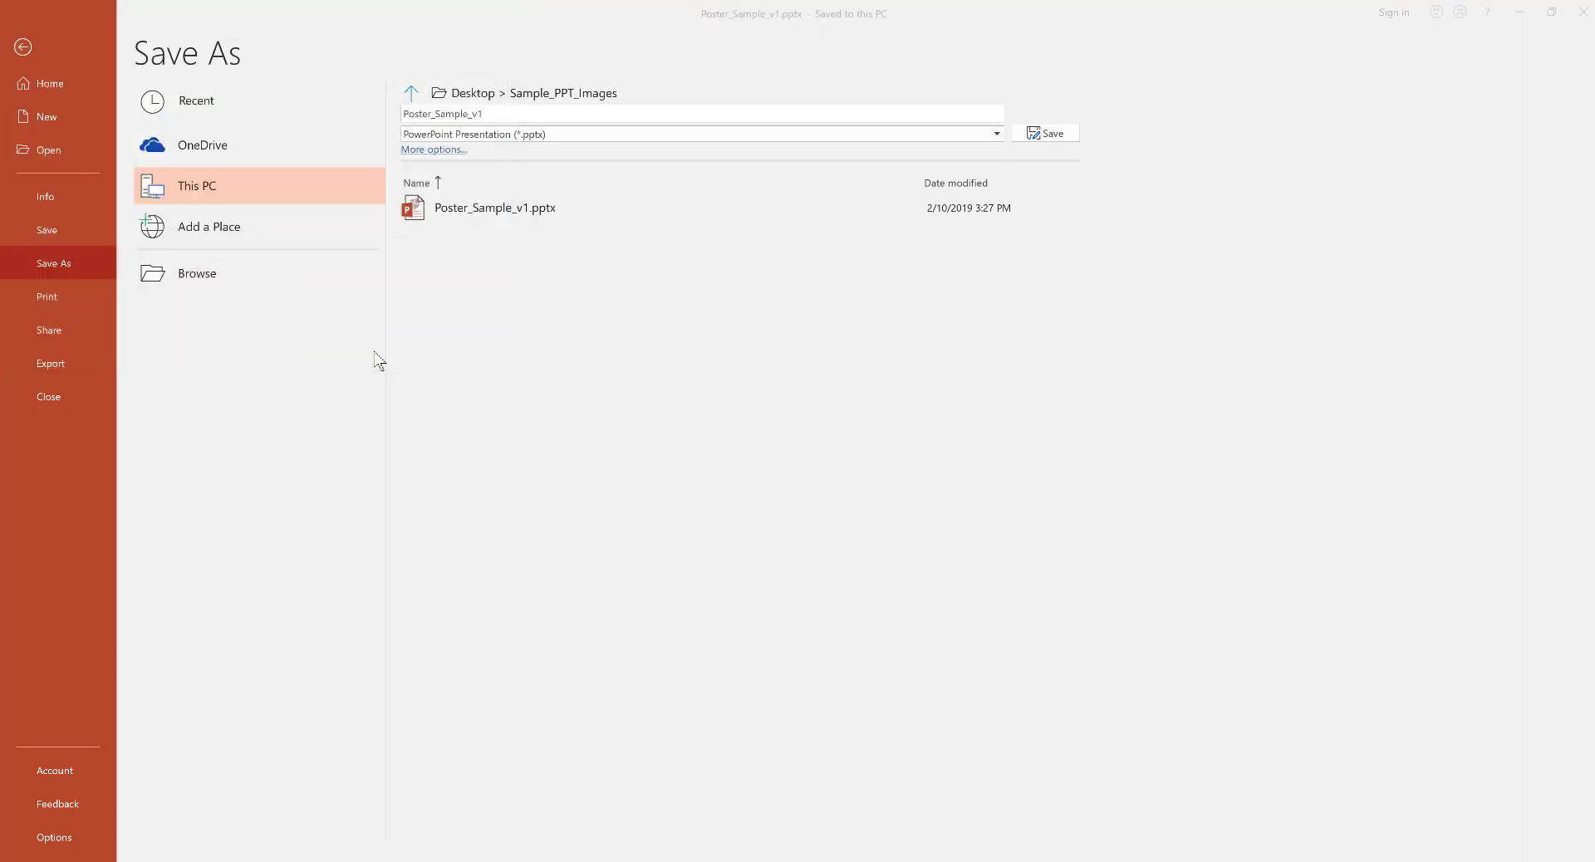
left_click(797, 490)
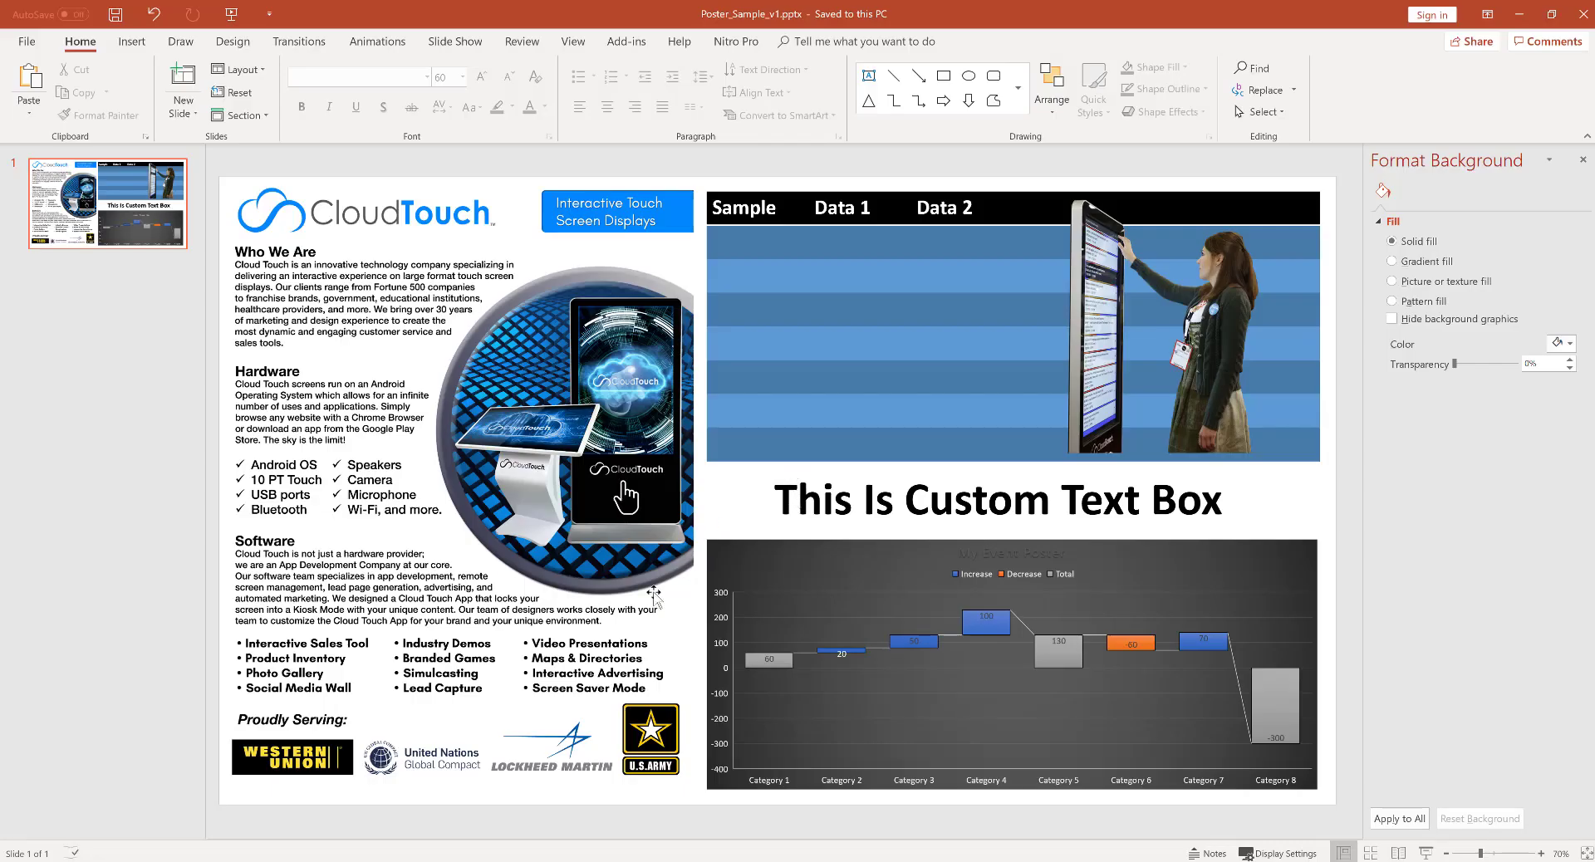
Switch to the open File Explorer window showing the Sample_PPT_Images folder
left_click(470, 860)
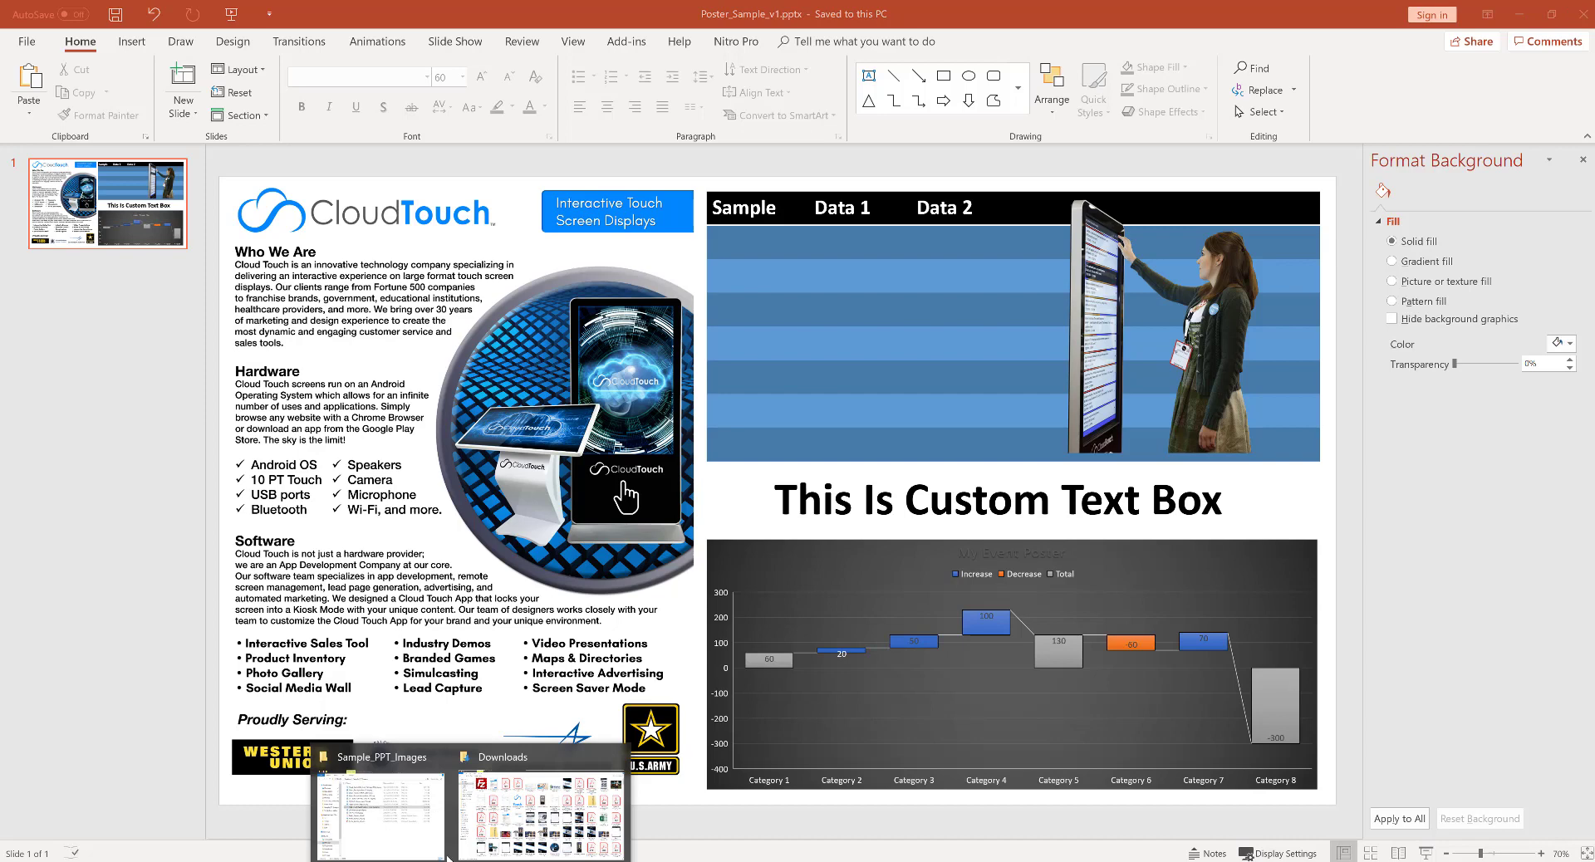